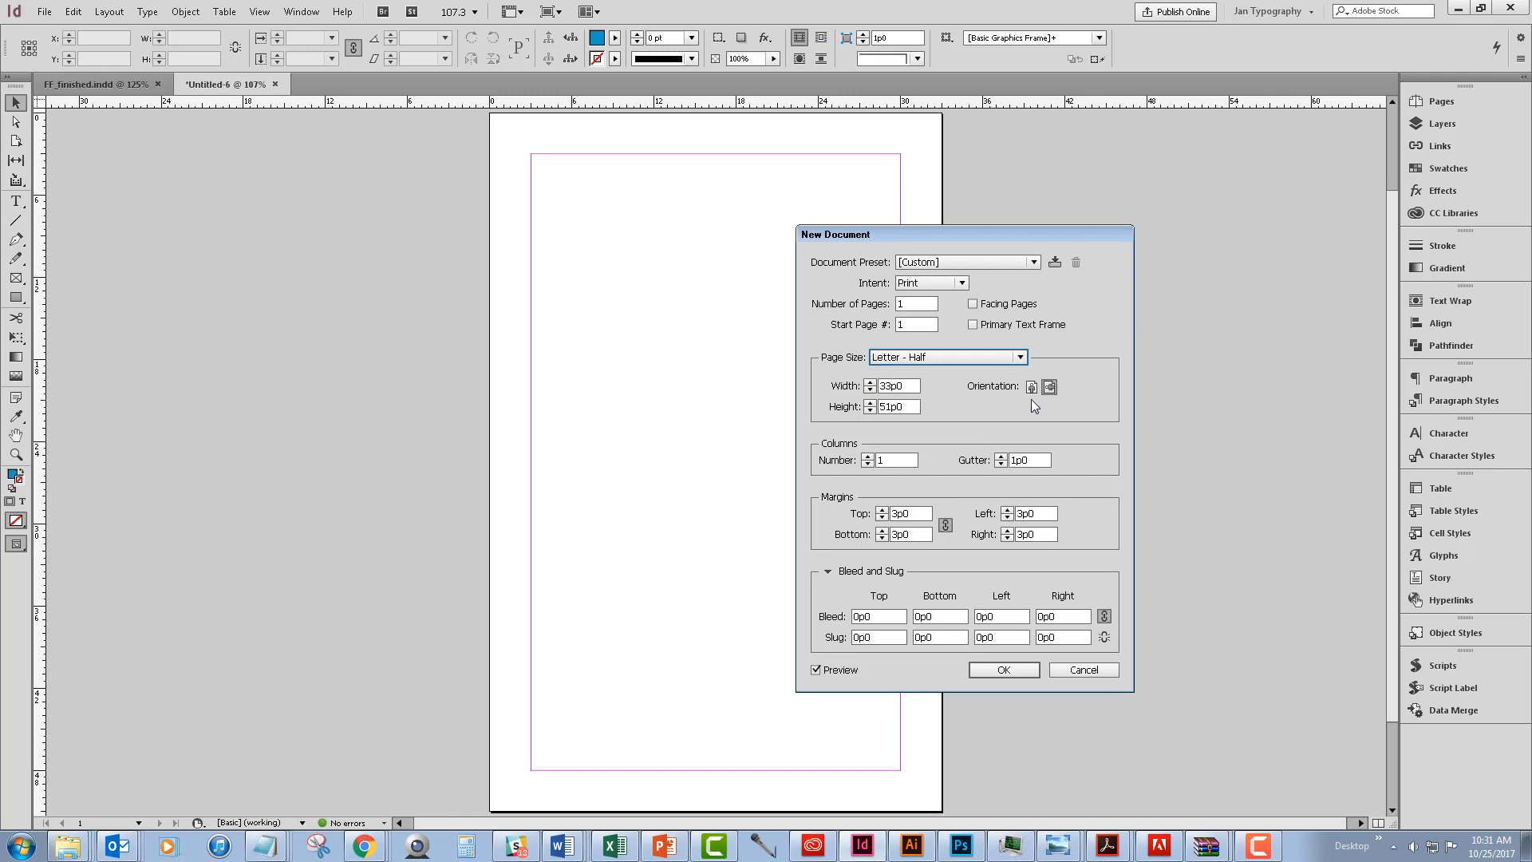
Set the new Letter - Half document to landscape with 1p6 margins on all sides and create it
{"action": "left_click", "coordinate": [1033, 389]}
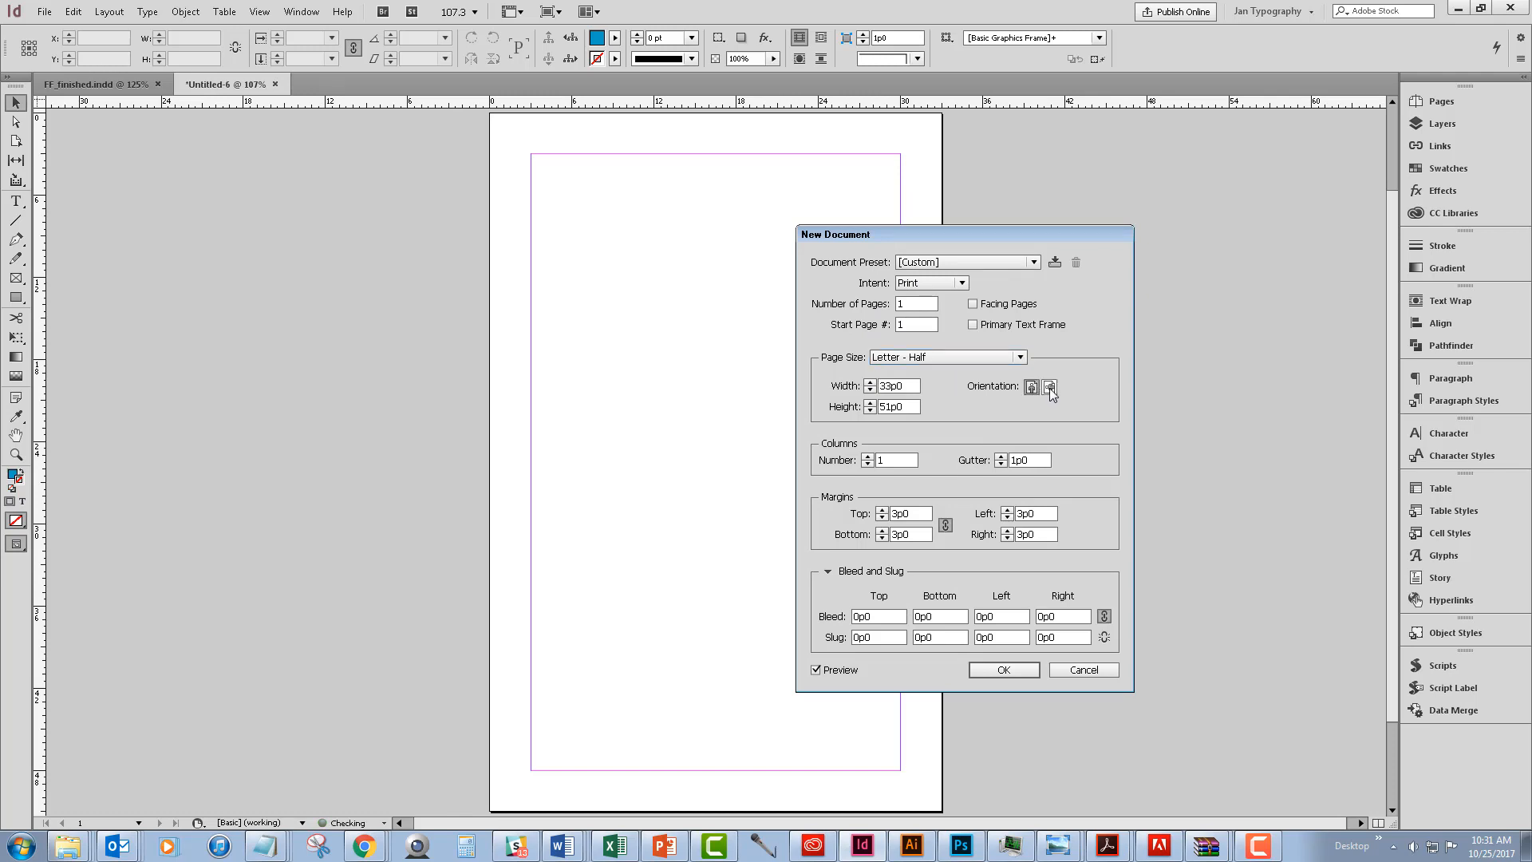
{"action": "left_click", "coordinate": [1049, 388]}
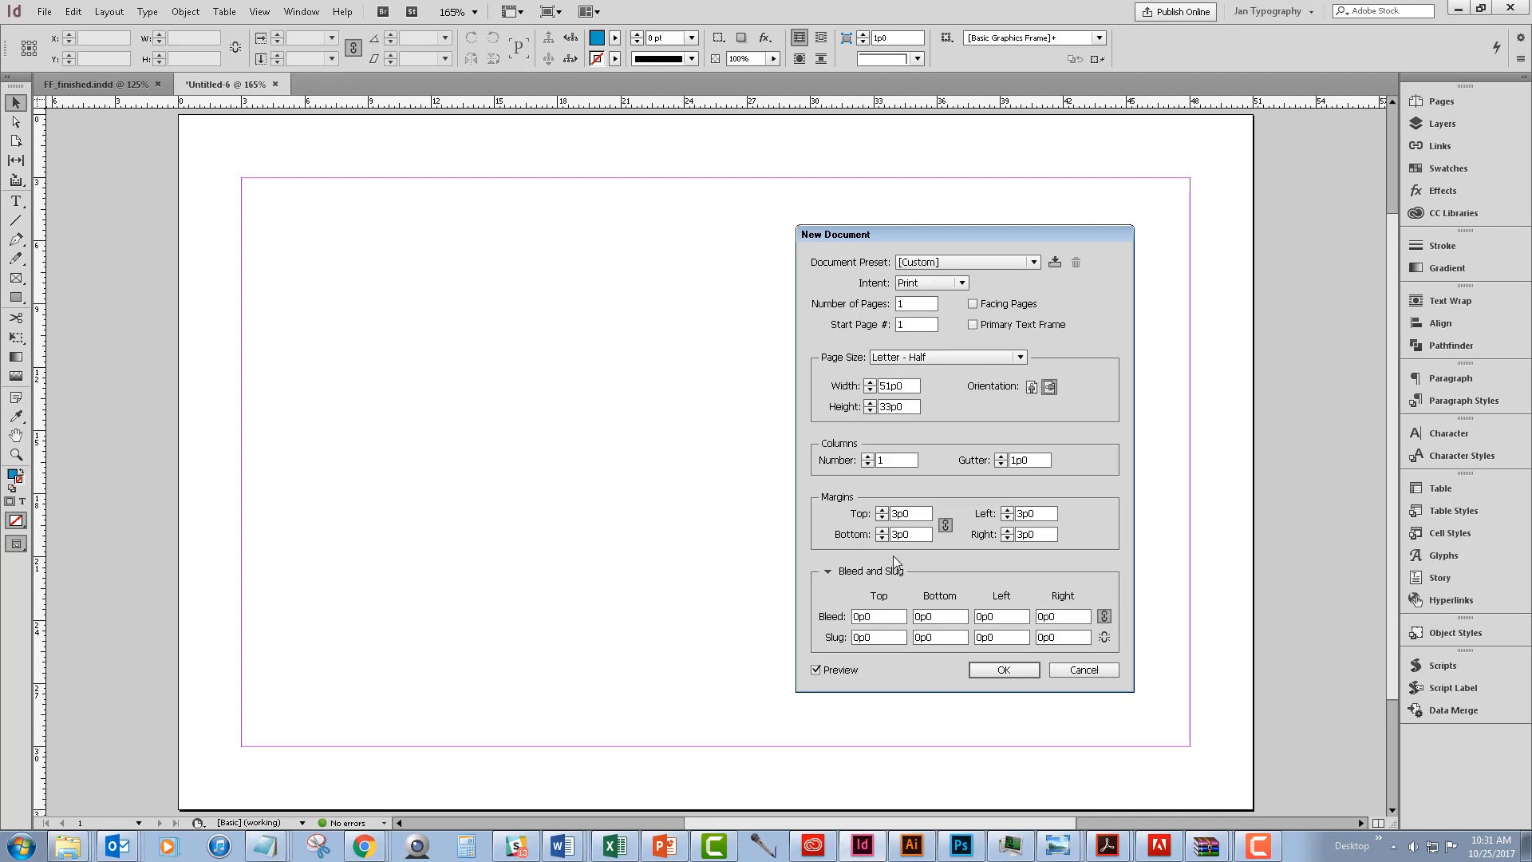
{"action": "double_click", "coordinate": [911, 515]}
{"action": "type", "text": "1p6"}
{"action": "left_click", "coordinate": [1047, 515]}
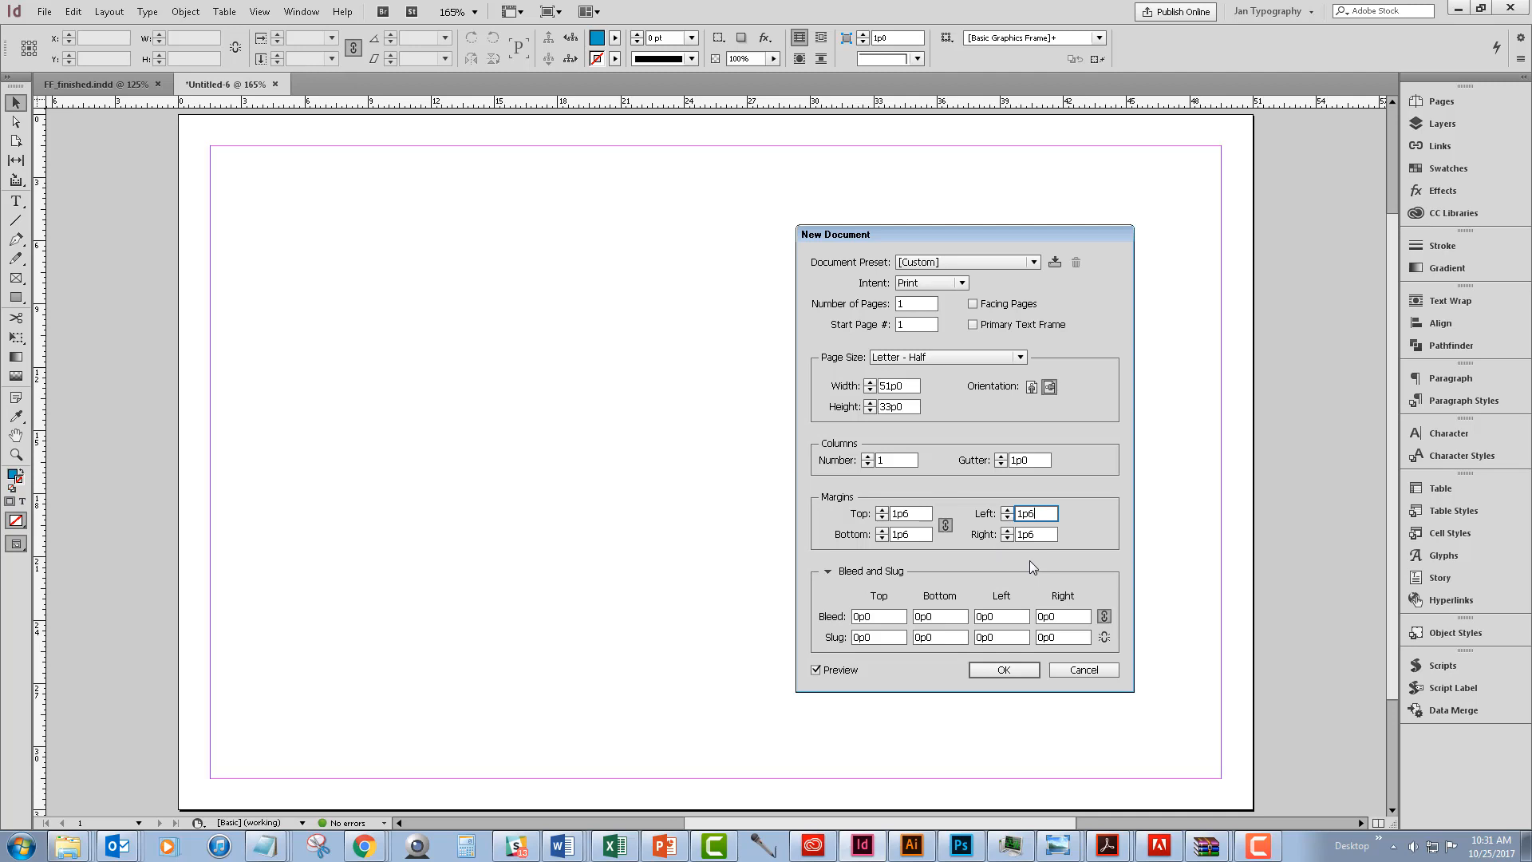
{"action": "left_click", "coordinate": [1008, 671]}
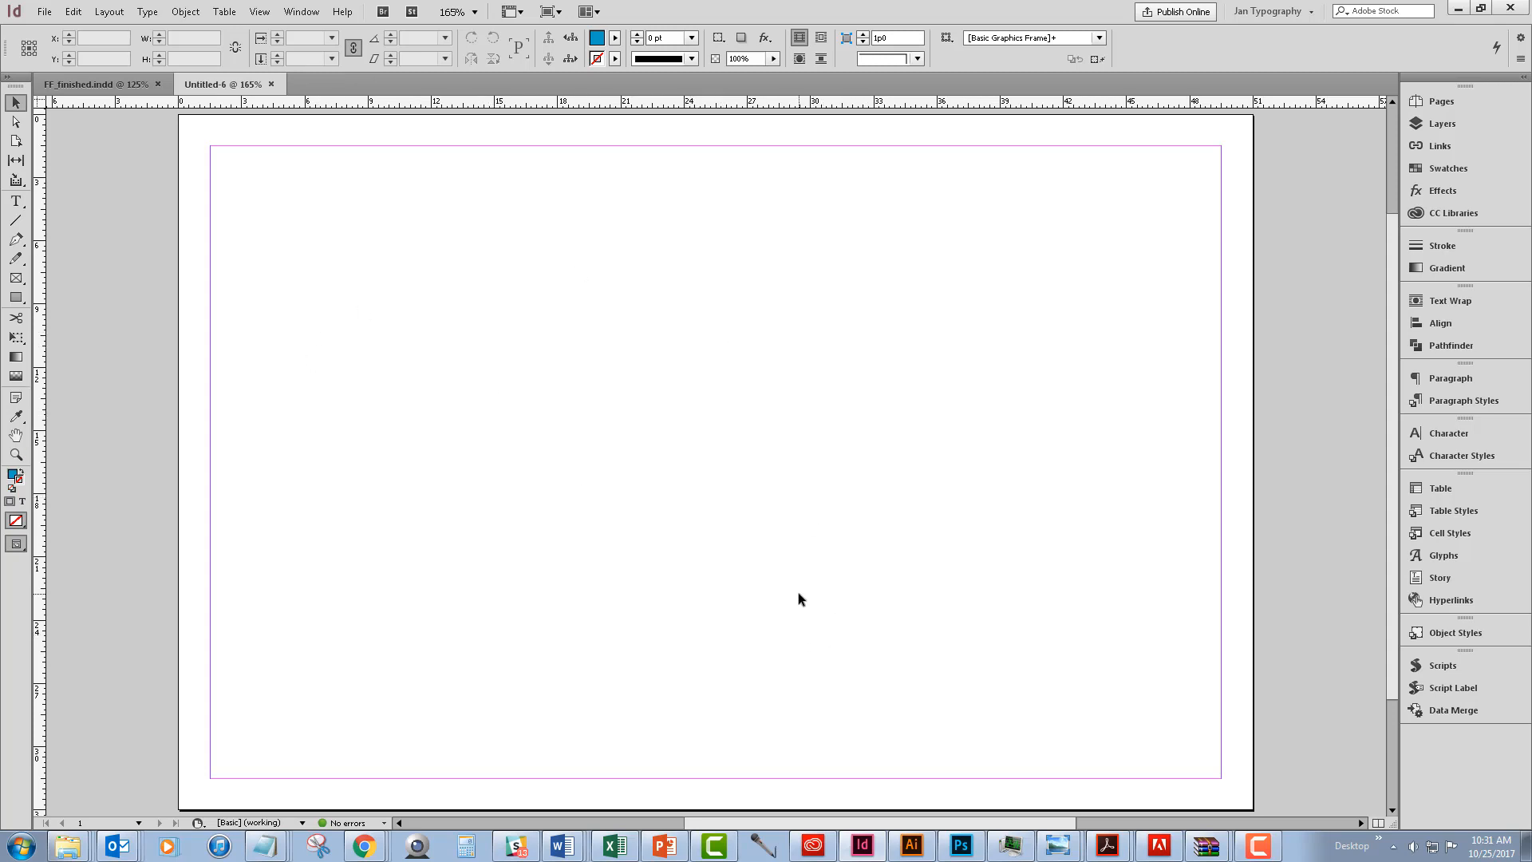
Place footballFriday.jpg across the full width between the margins and crop its frame's bottom edge to the lower margin
{"action": "scroll", "coordinate": [798, 592], "scroll_direction": "down", "scroll_amount": 2}
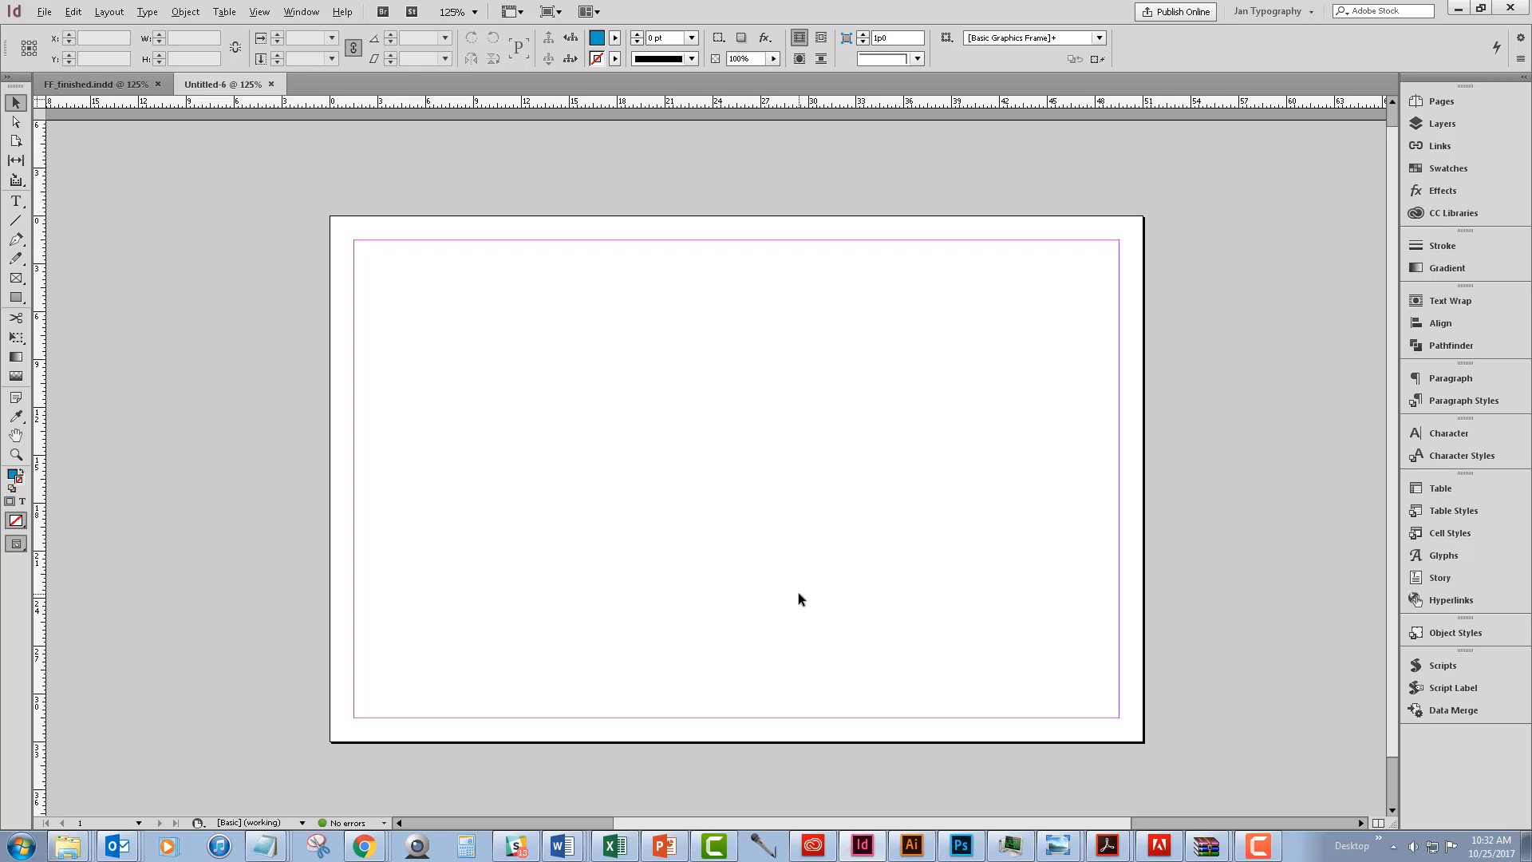
{"action": "key", "text": "alt"}
{"action": "left_click", "coordinate": [1158, 429]}
{"action": "left_click", "coordinate": [45, 12]}
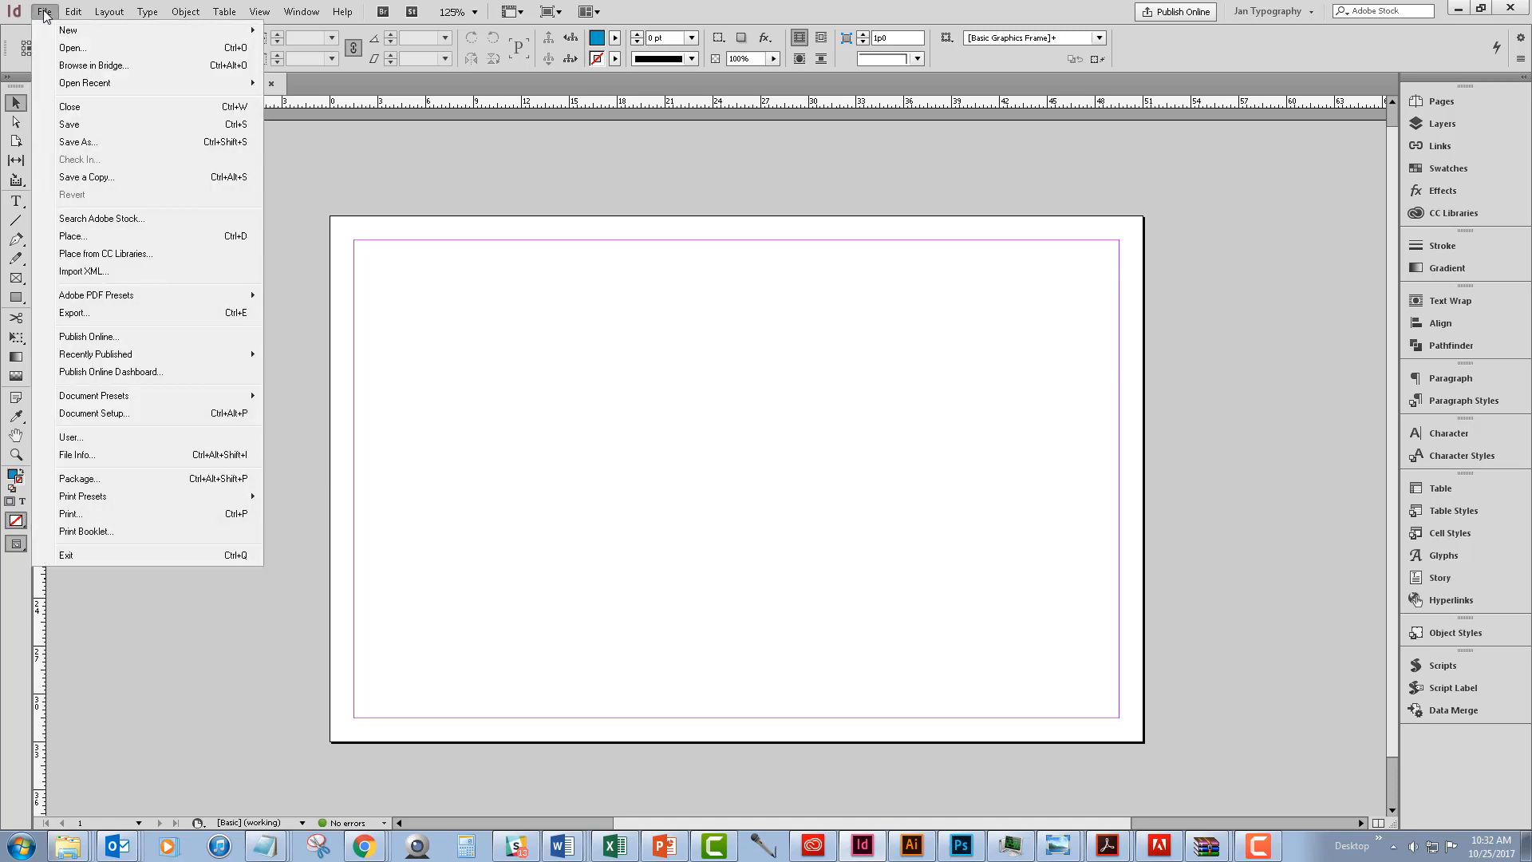
{"action": "left_click", "coordinate": [73, 236]}
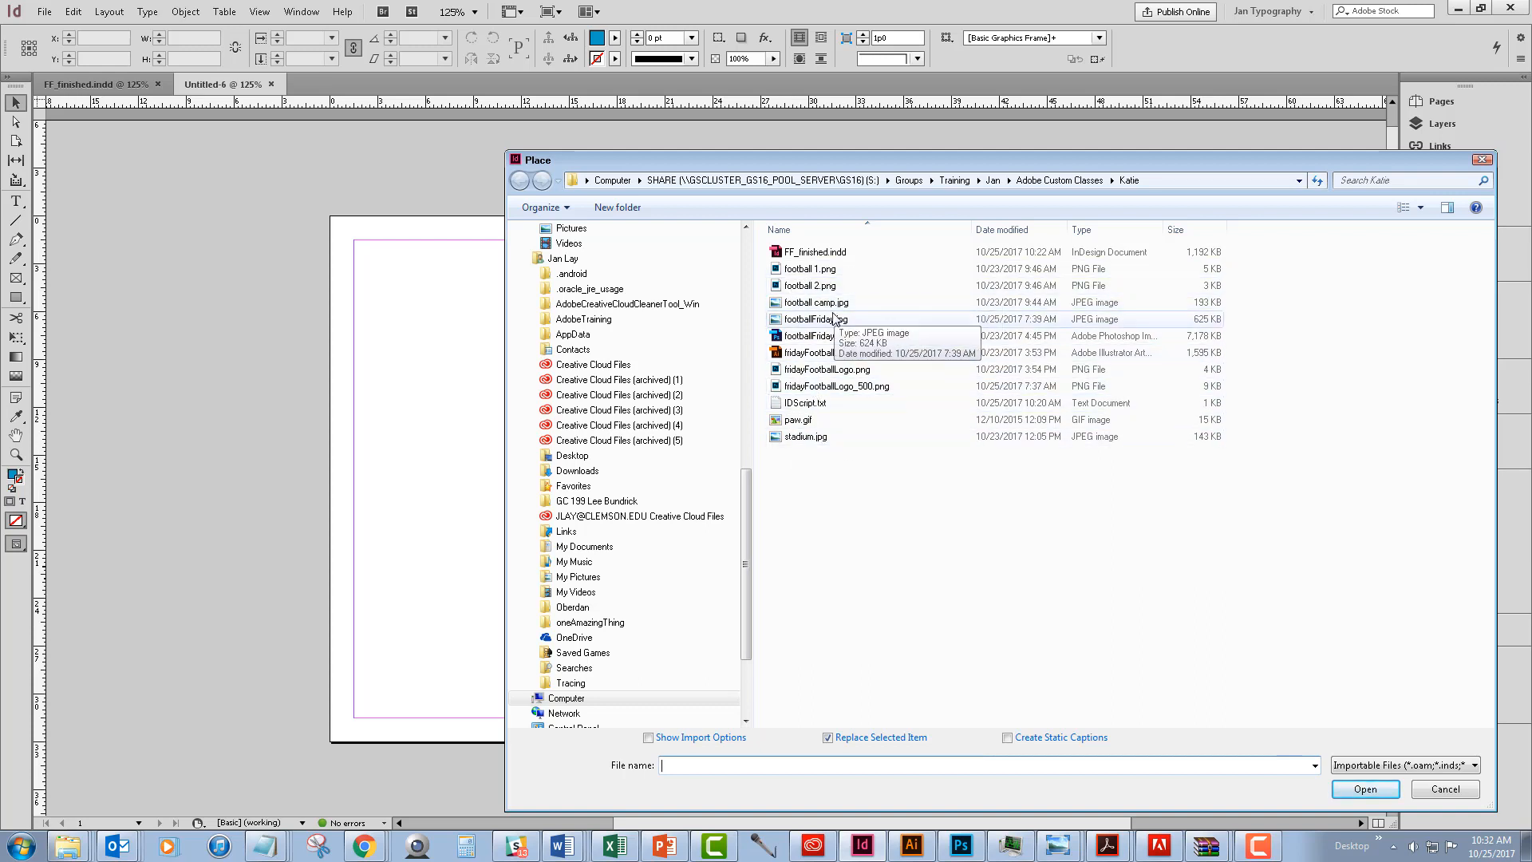
{"action": "left_click", "coordinate": [1419, 209]}
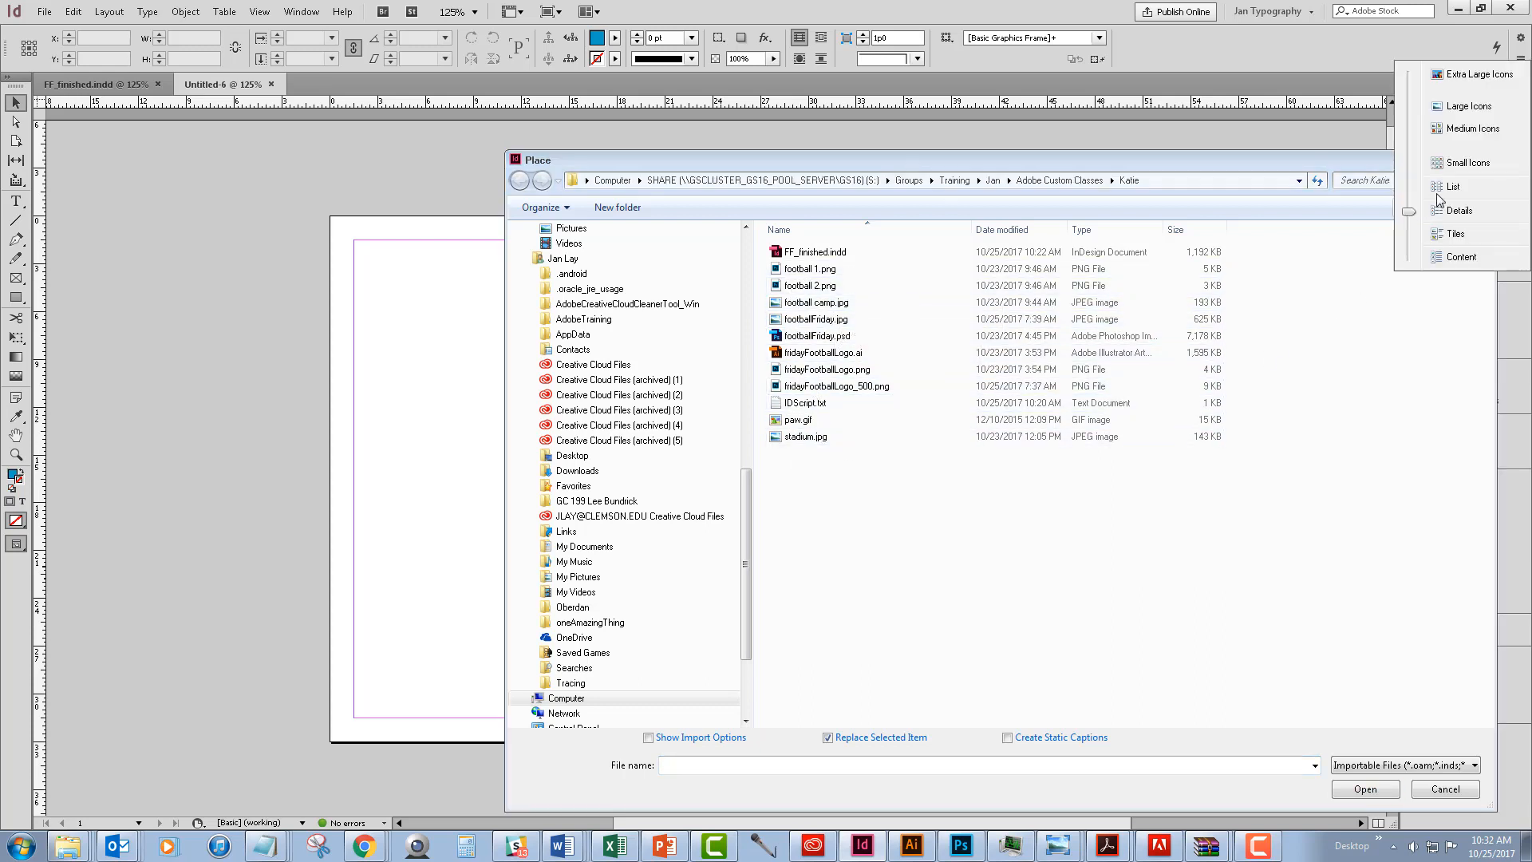
{"action": "left_click", "coordinate": [1466, 106]}
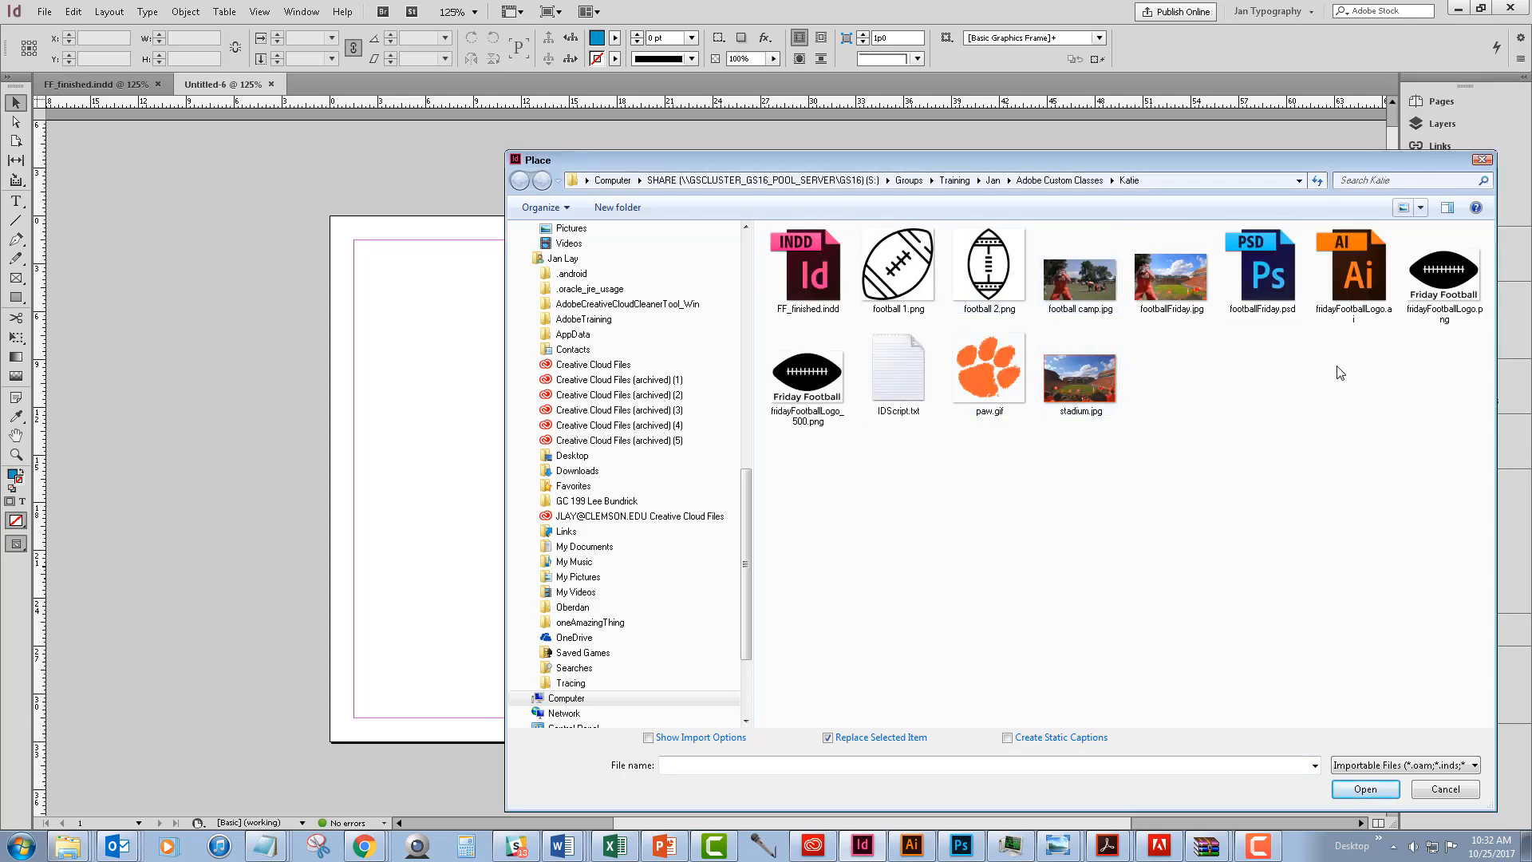
{"action": "double_click", "coordinate": [1183, 290]}
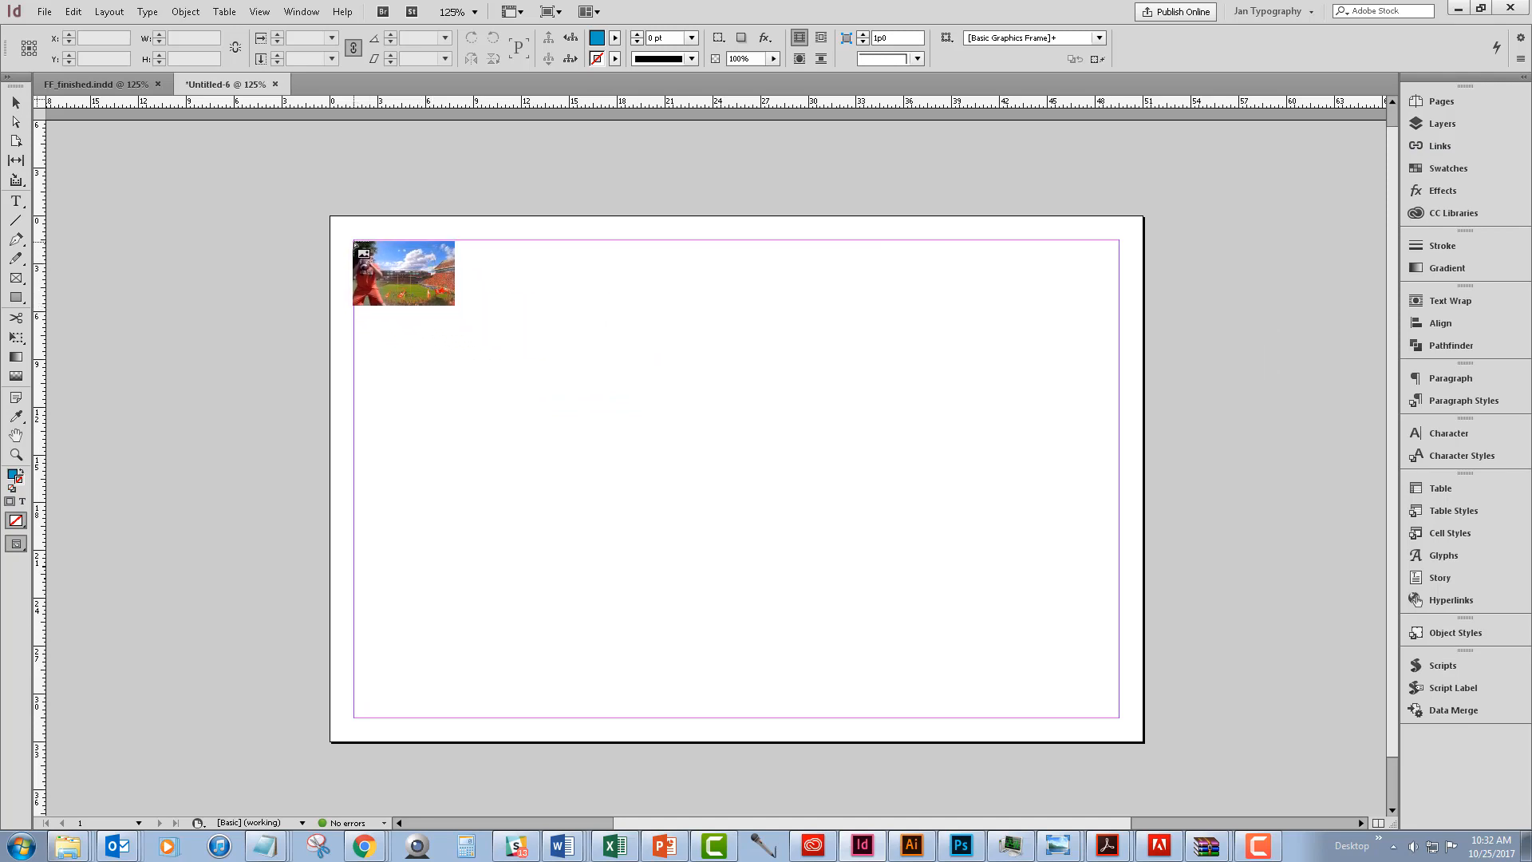
{"action": "left_click_drag", "start_coordinate": [354, 241], "coordinate": [1131, 620]}
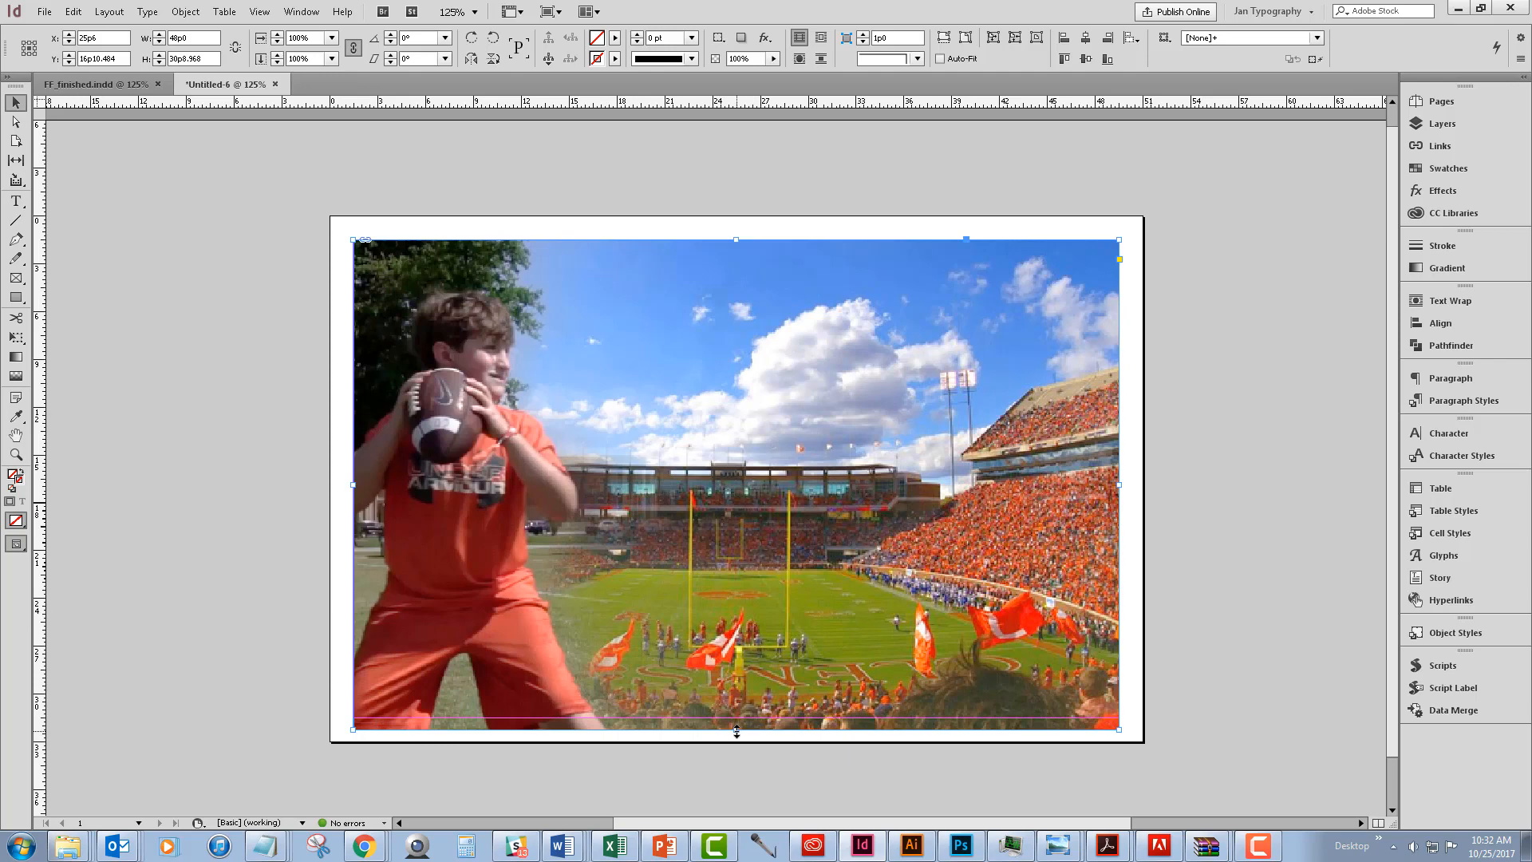
{"action": "left_click_drag", "start_coordinate": [736, 729], "coordinate": [735, 717]}
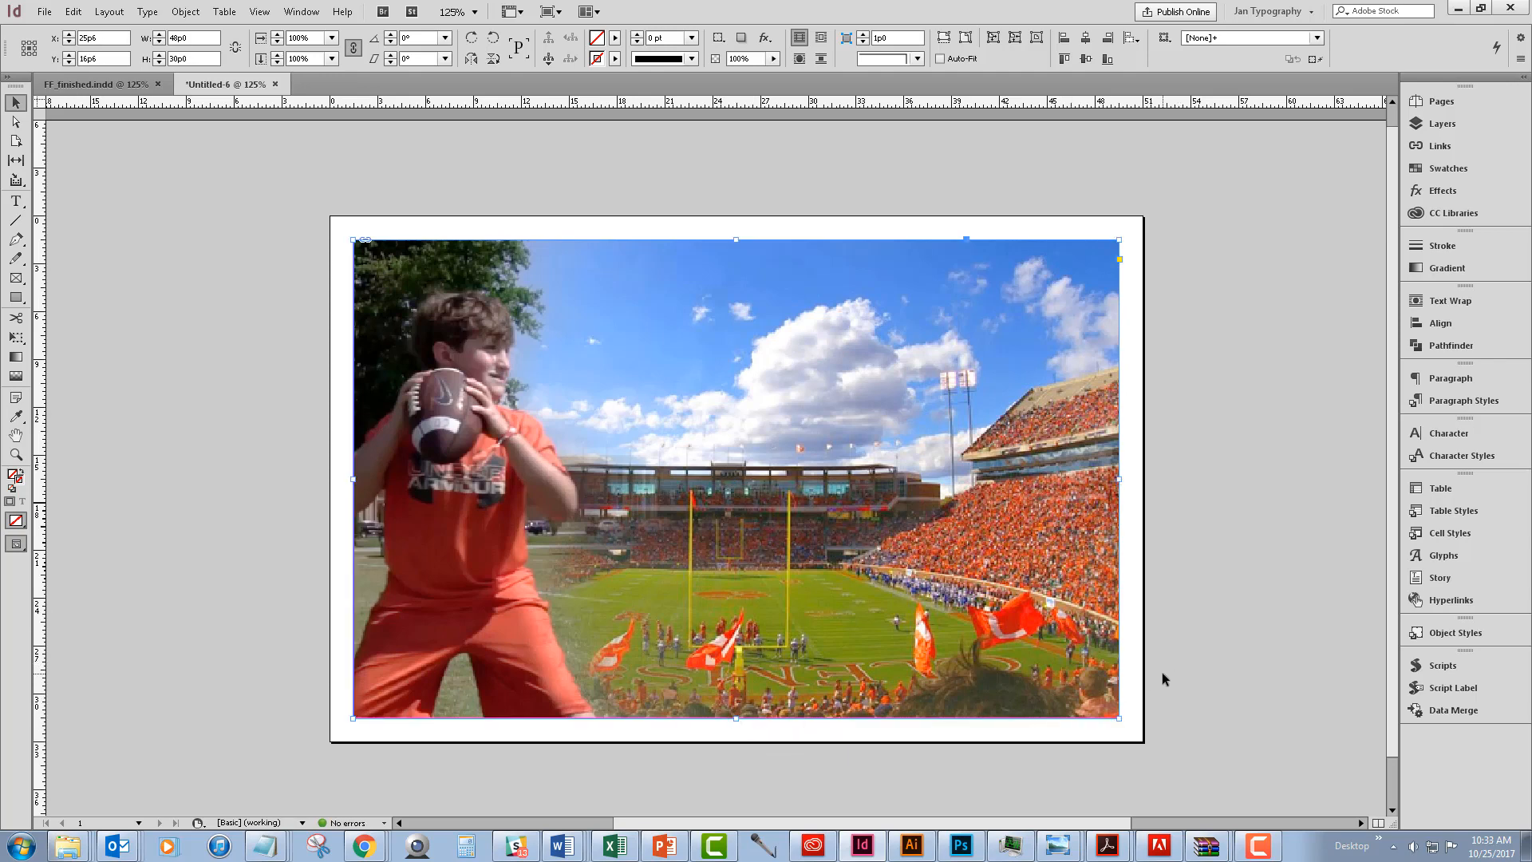
{"action": "left_click", "coordinate": [1205, 400]}
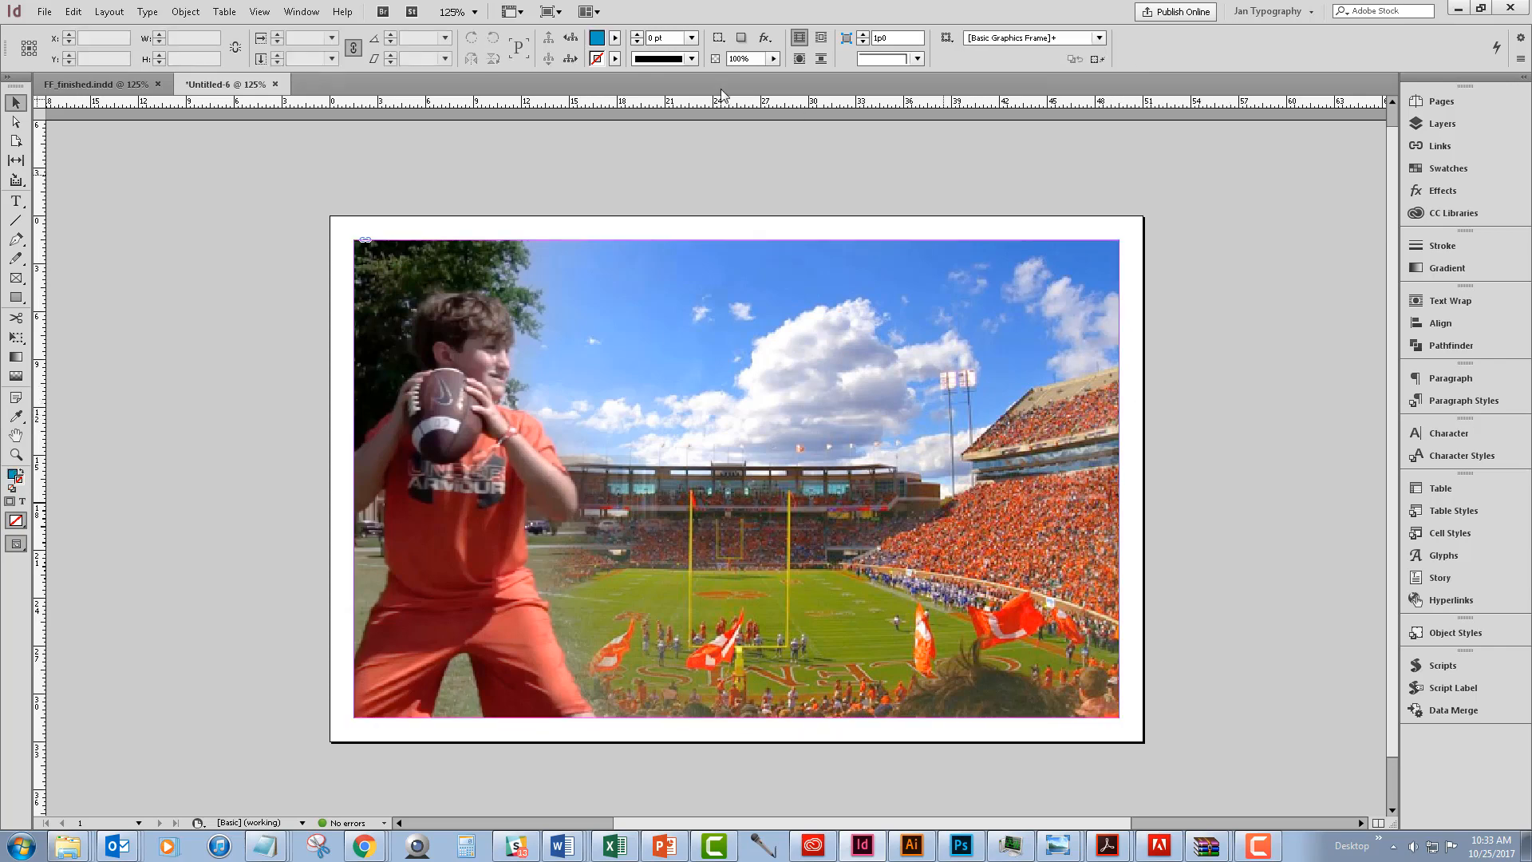
Examine the text box layout in FF_finished.indd and return to the new document
{"action": "left_click", "coordinate": [114, 84]}
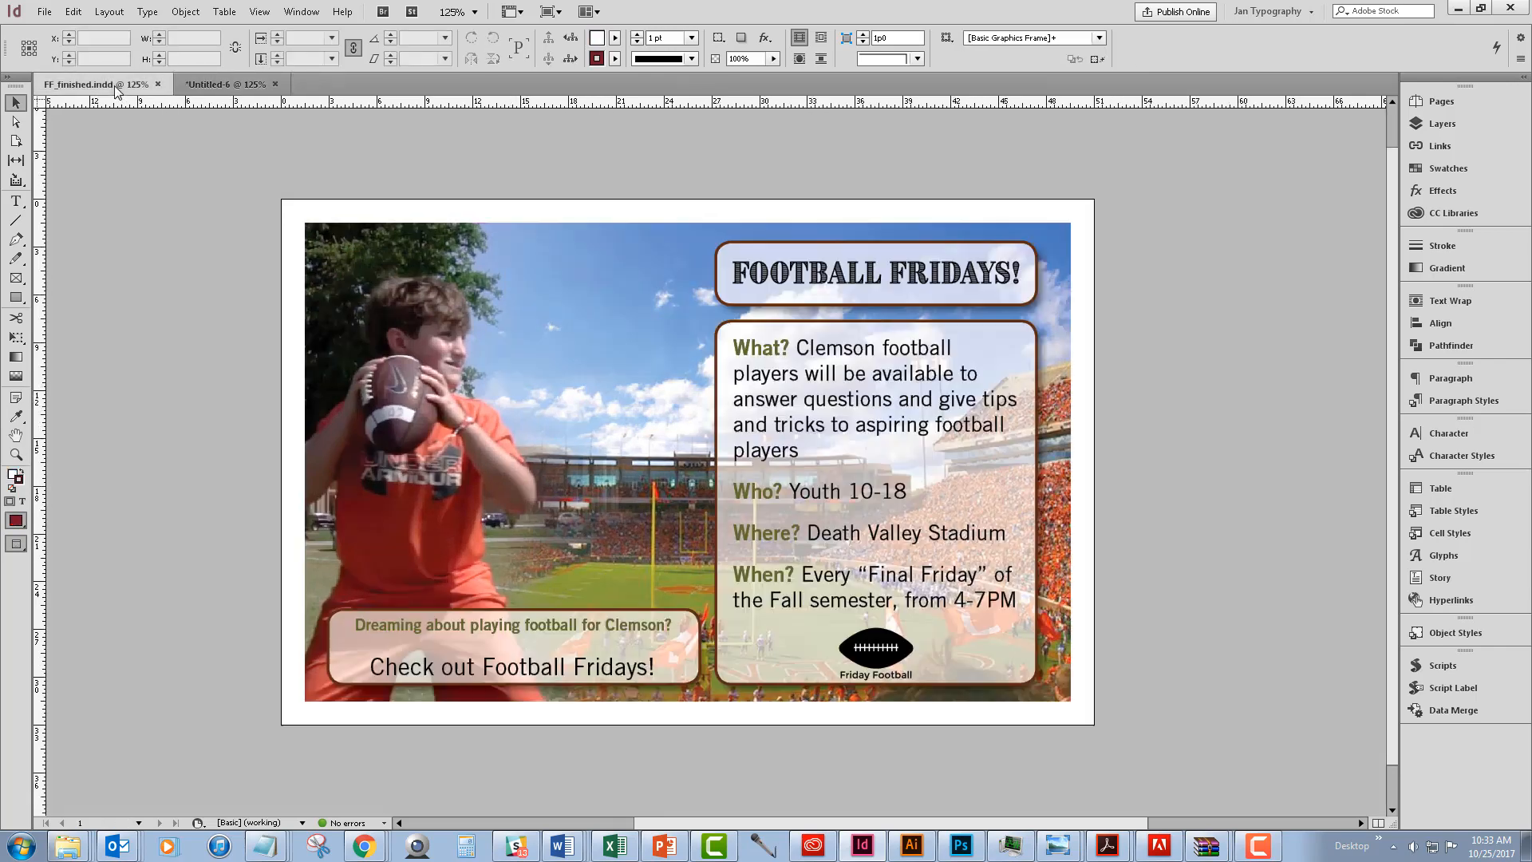
{"action": "left_click", "coordinate": [214, 85]}
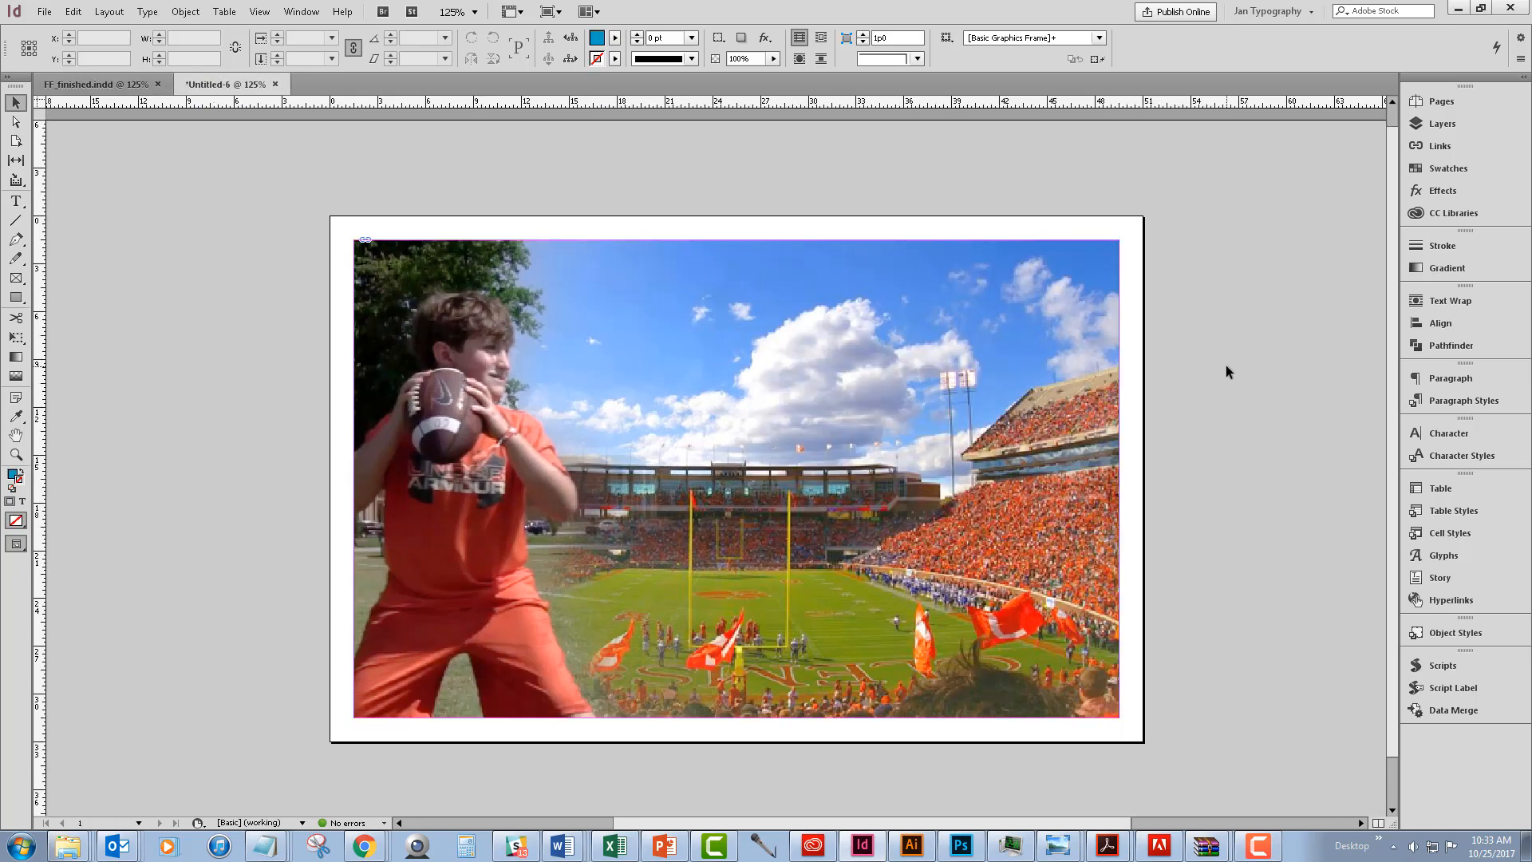
{"action": "left_click", "coordinate": [92, 86]}
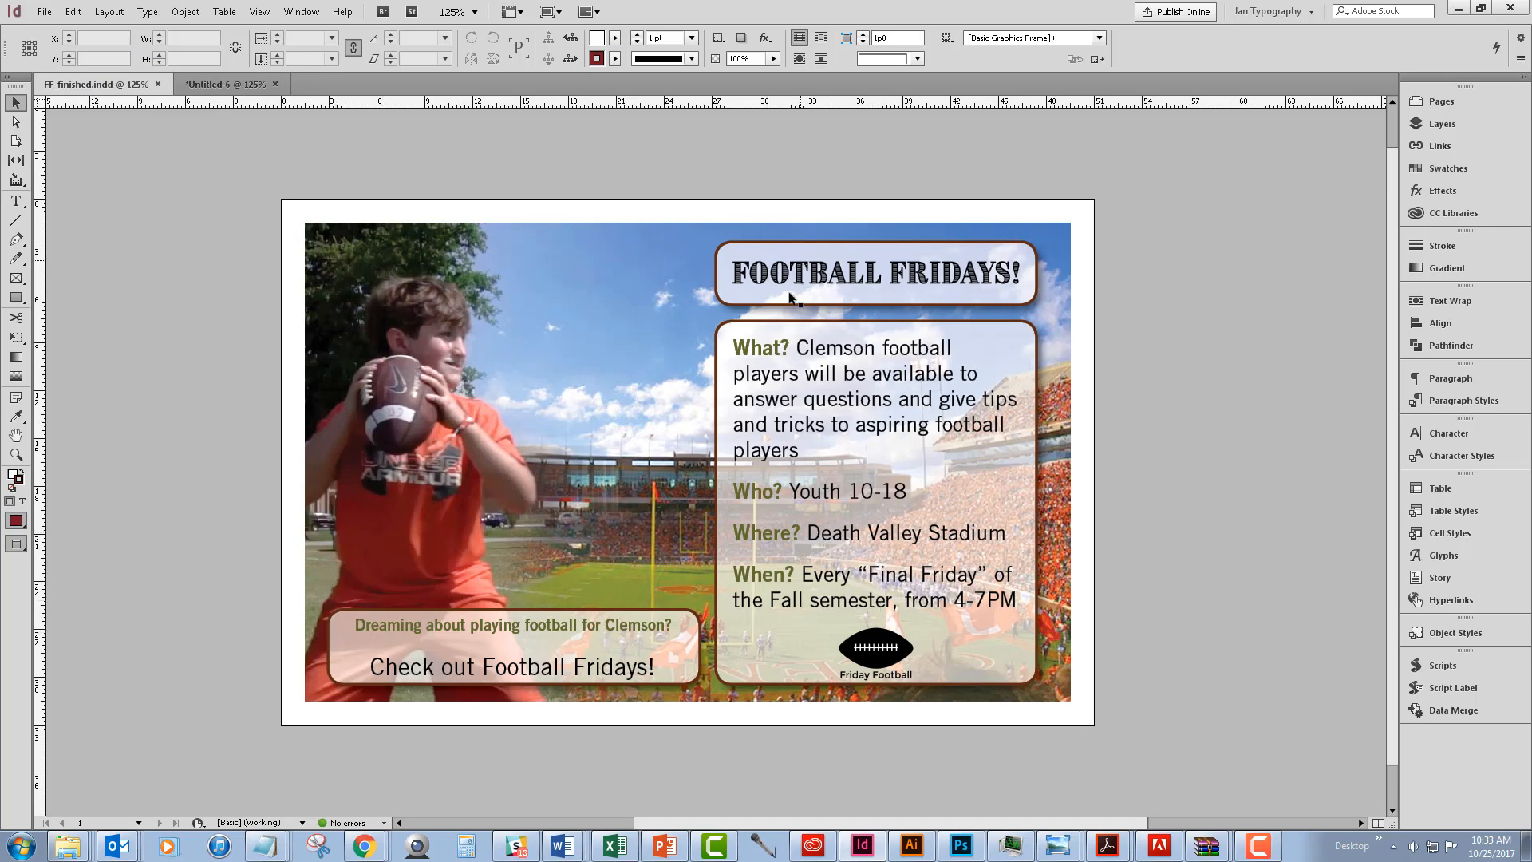
{"action": "left_click", "coordinate": [211, 83]}
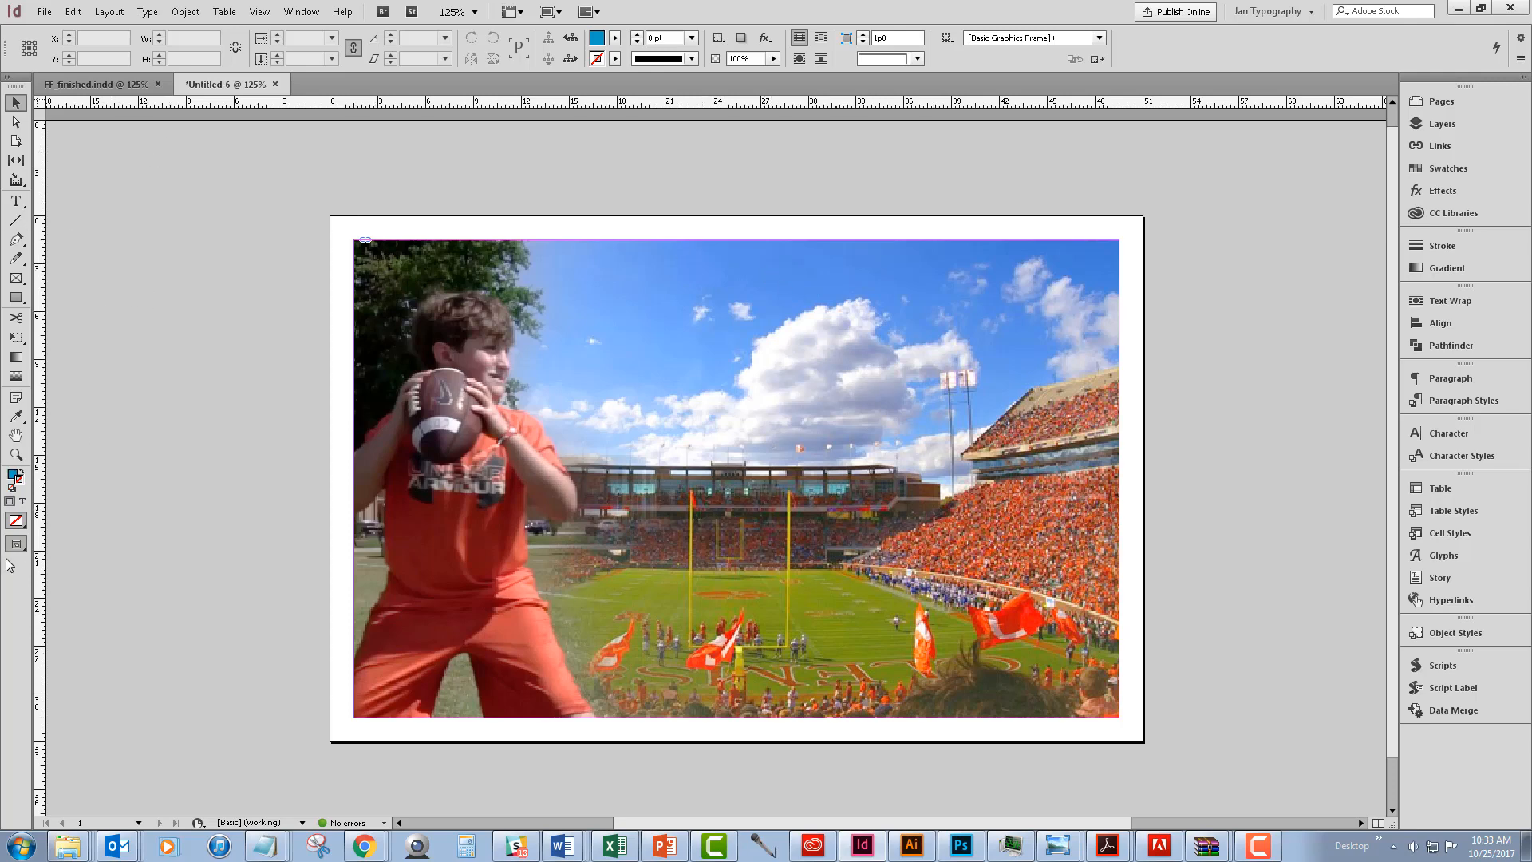
Float the swatches beside the page and set the default fill to [Paper]
{"action": "left_click", "coordinate": [15, 475]}
{"action": "left_click", "coordinate": [1445, 171]}
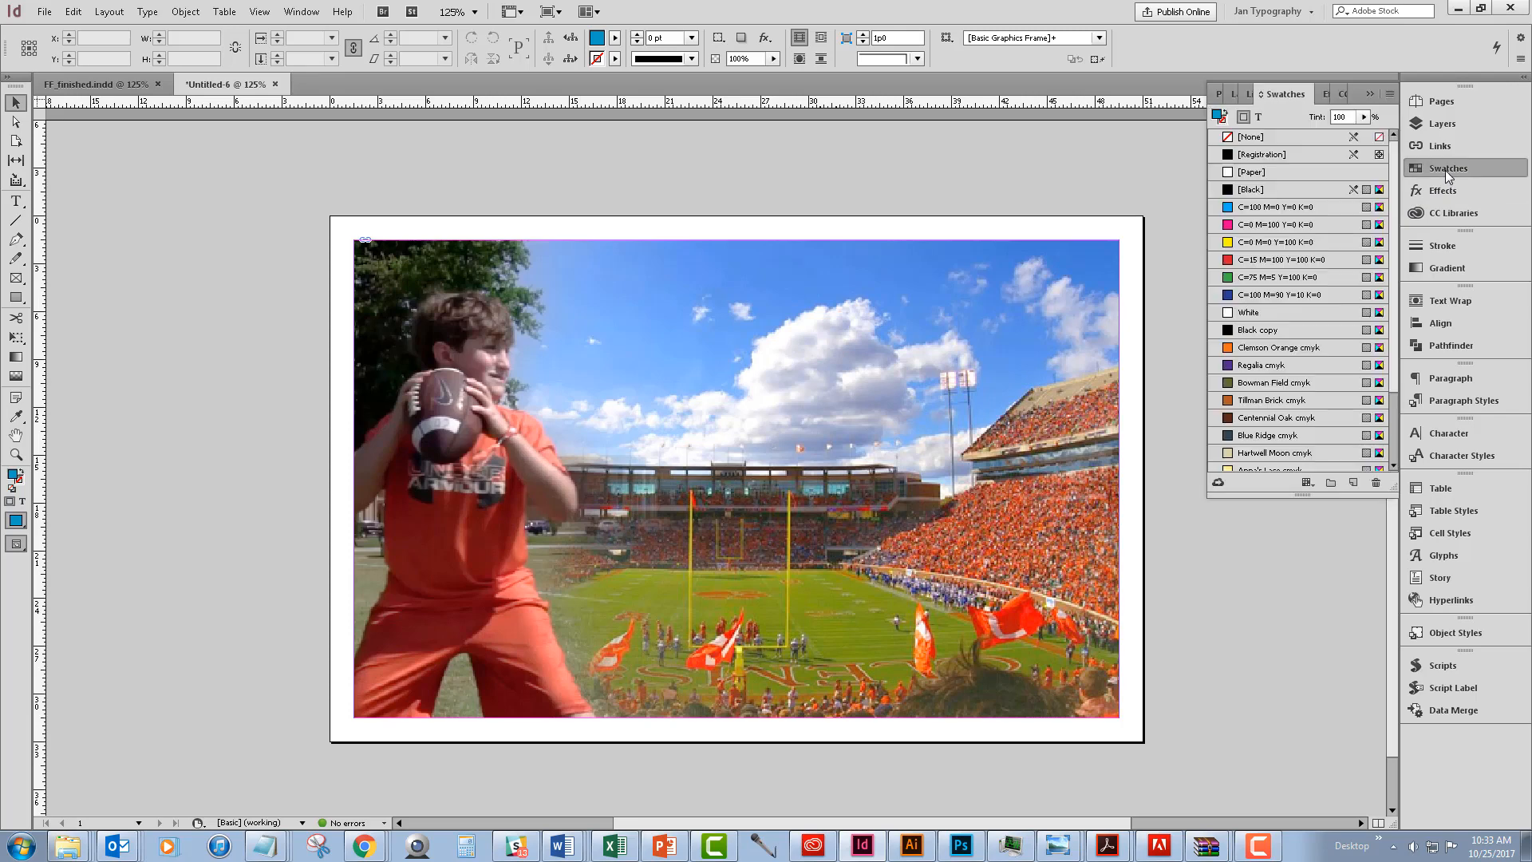
{"action": "left_click_drag", "start_coordinate": [1283, 101], "coordinate": [111, 166]}
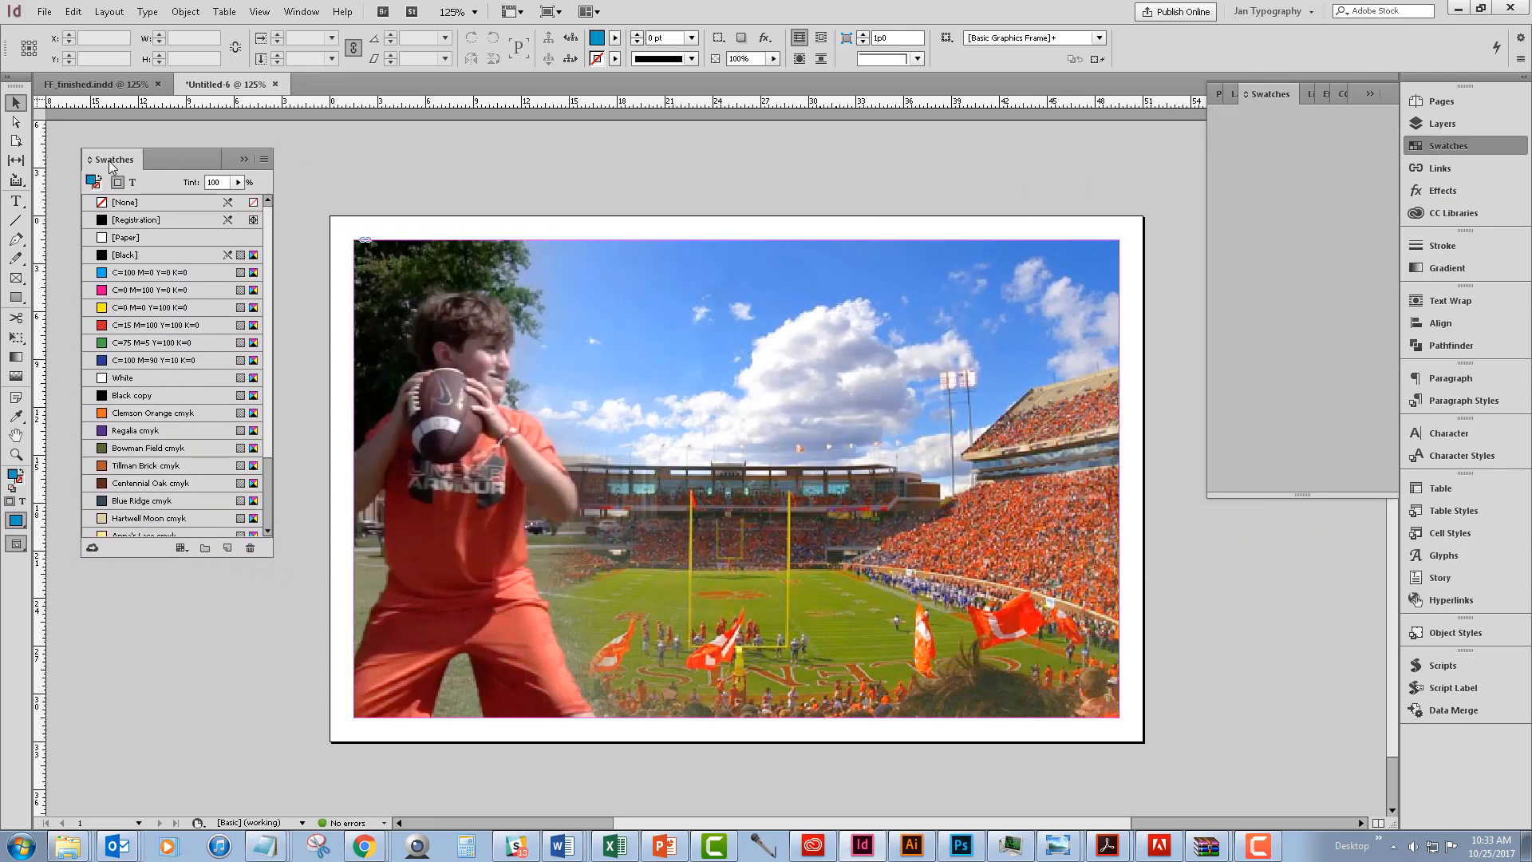
{"action": "left_click", "coordinate": [127, 237]}
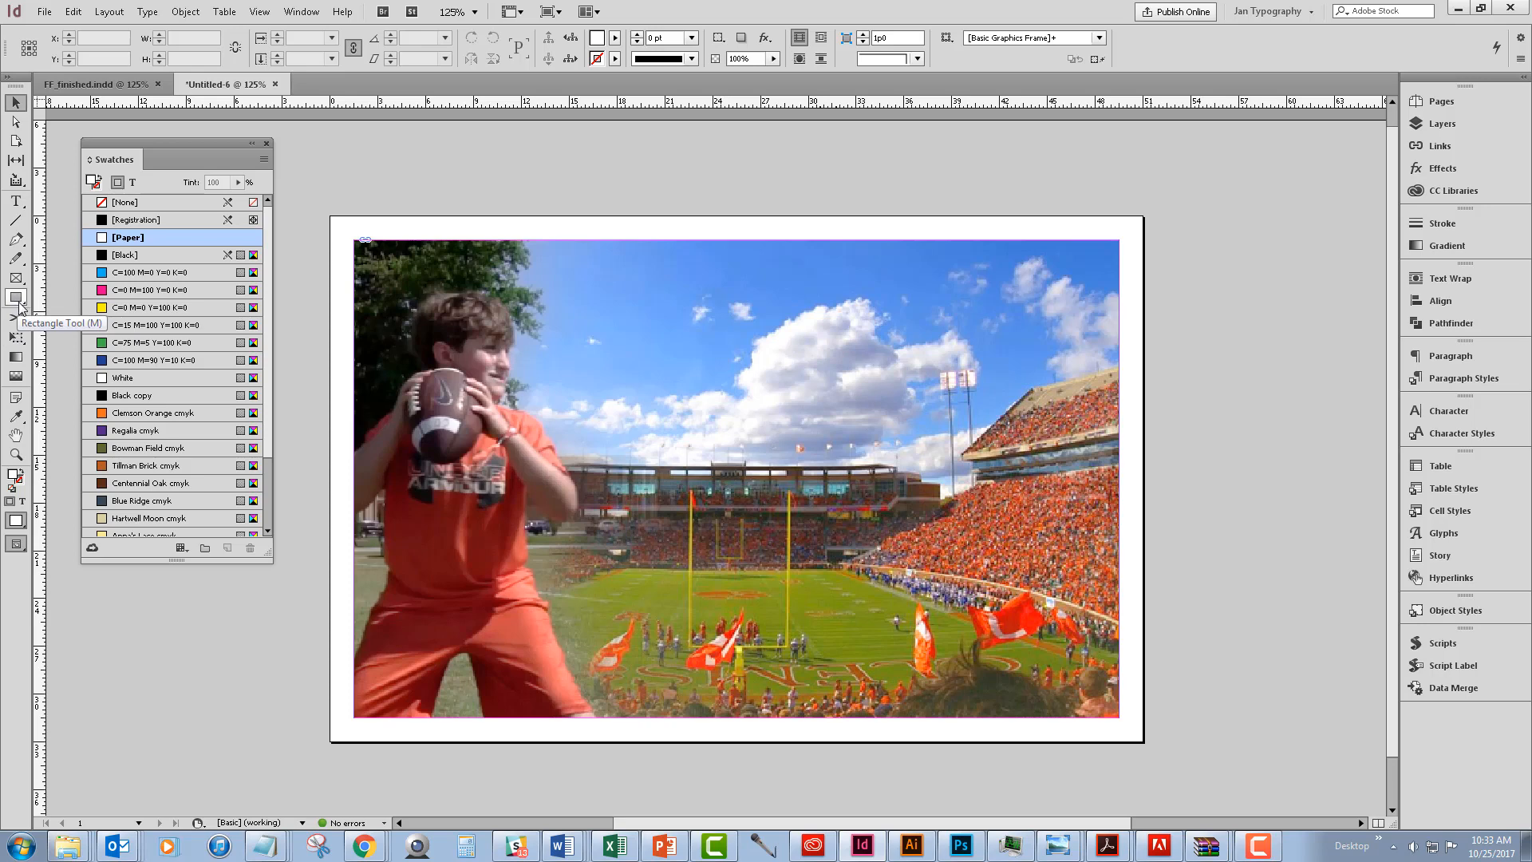
Draw three rectangles on the photo: about 22p4 by 6p0 at upper right, 22p4 by 19p10 below it, and 21p7 by 5p7 at lower left
{"action": "left_click", "coordinate": [16, 300]}
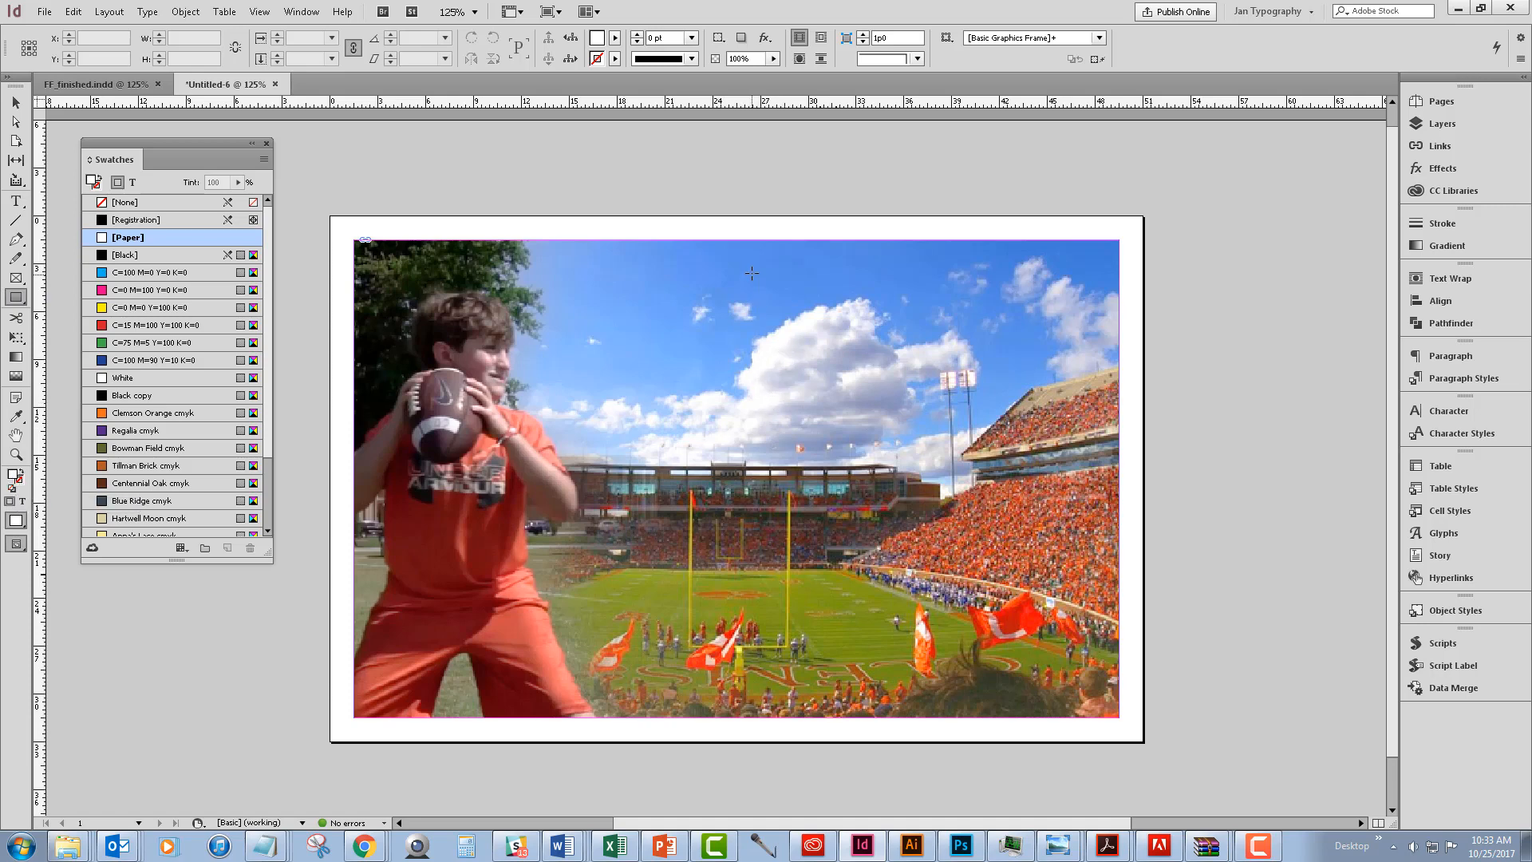
{"action": "left_click_drag", "start_coordinate": [740, 266], "coordinate": [1097, 362]}
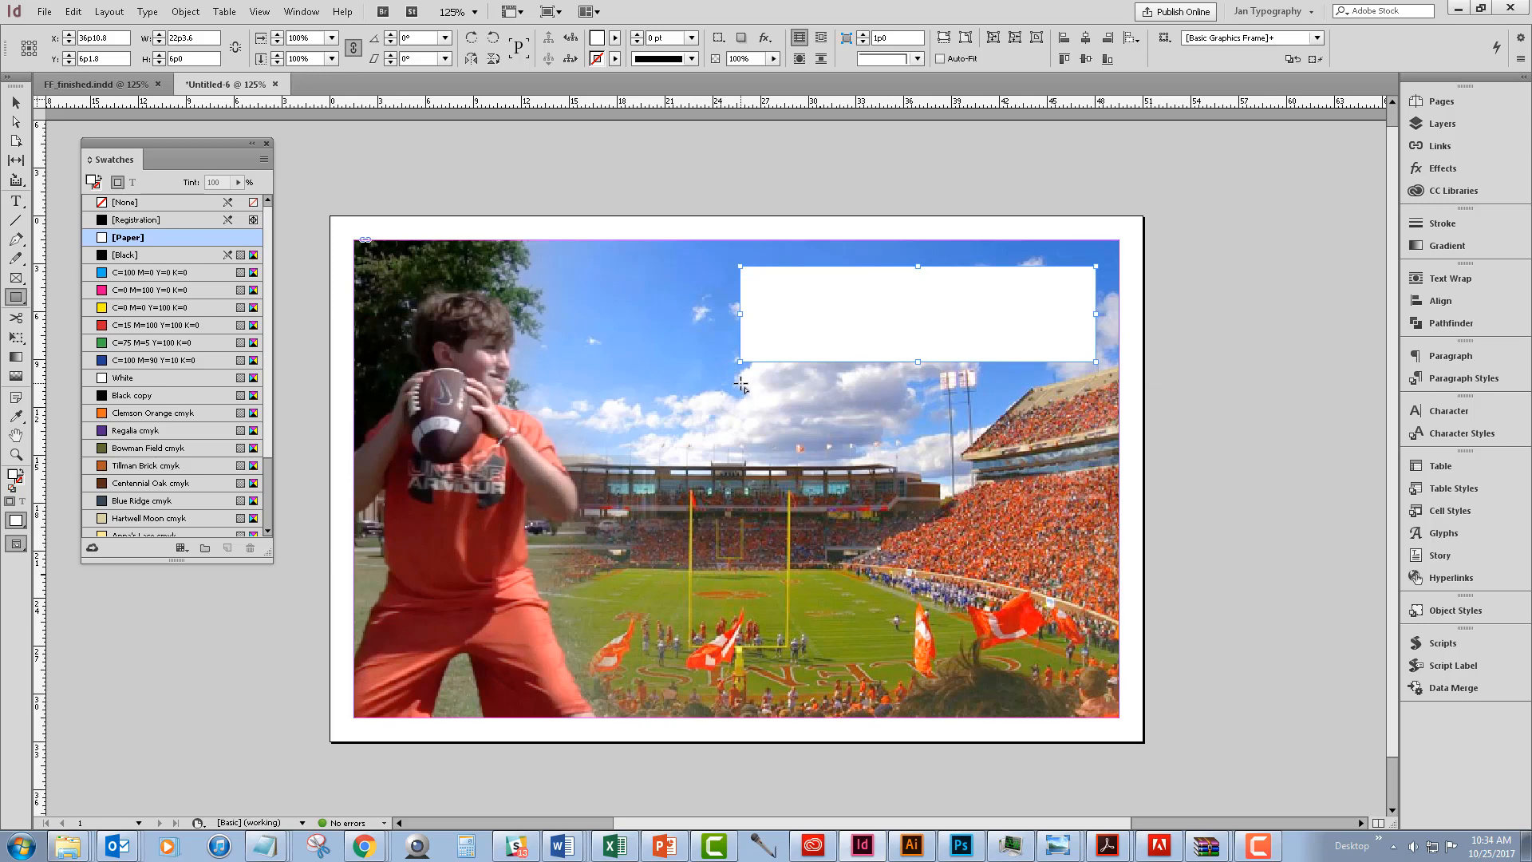
{"action": "left_click_drag", "start_coordinate": [740, 384], "coordinate": [1095, 699]}
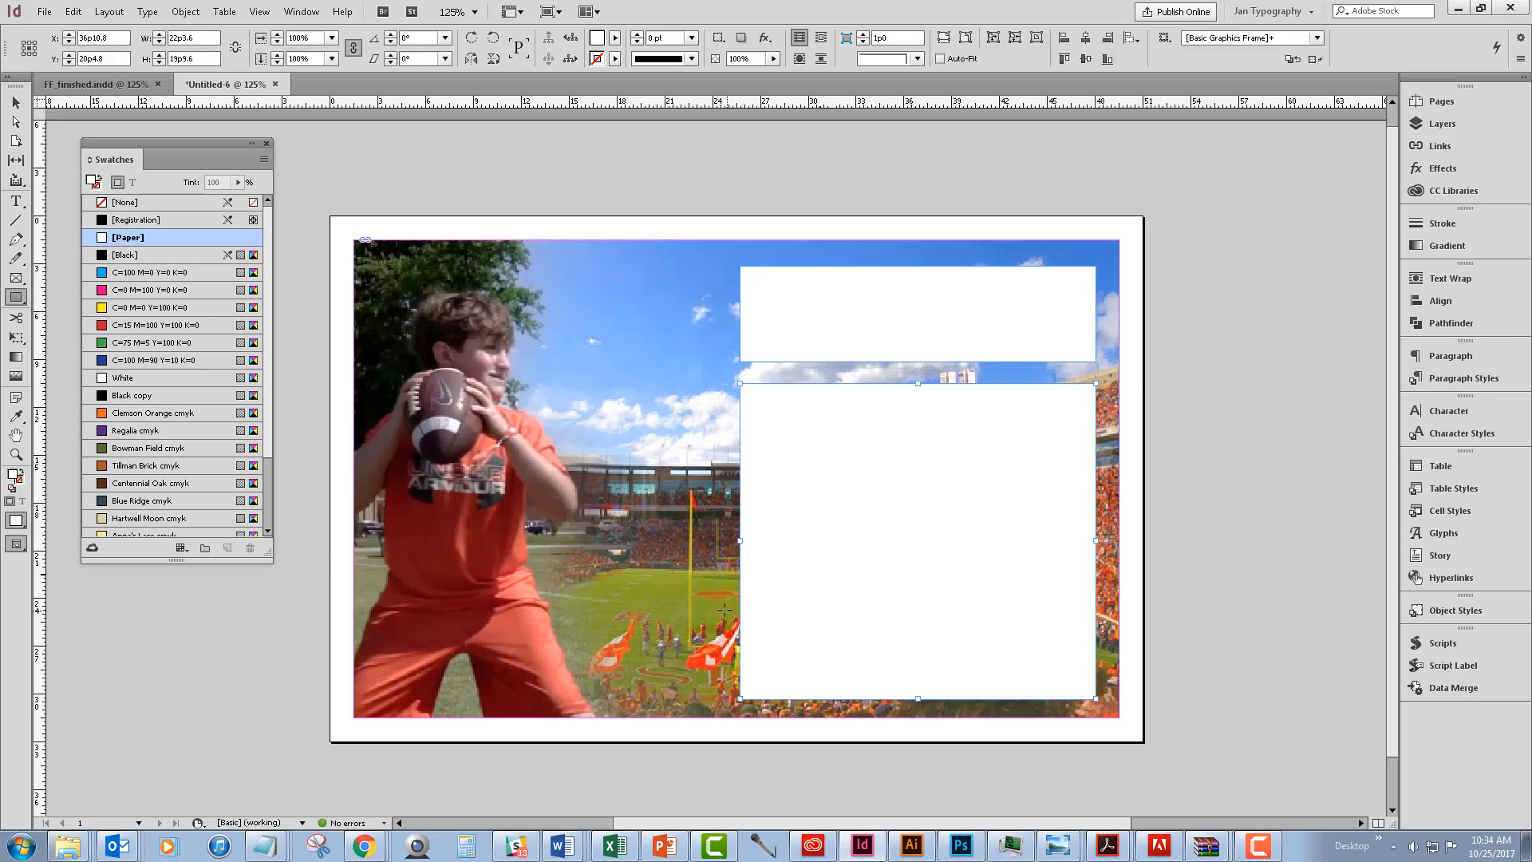
{"action": "left_click_drag", "start_coordinate": [724, 609], "coordinate": [380, 700]}
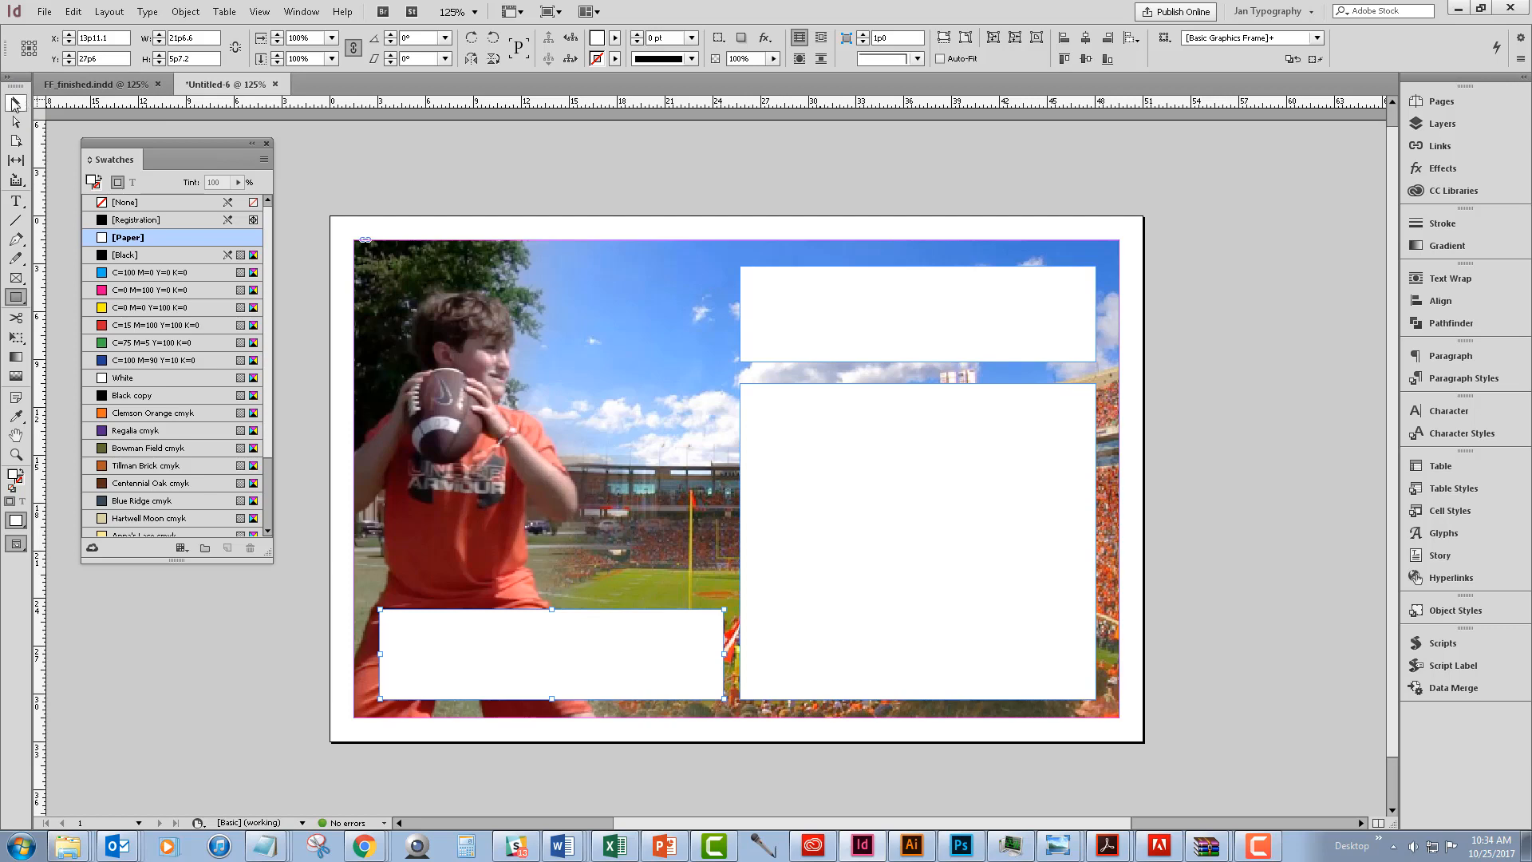
{"action": "left_click", "coordinate": [14, 102]}
{"action": "left_click_drag", "start_coordinate": [203, 142], "coordinate": [201, 141]}
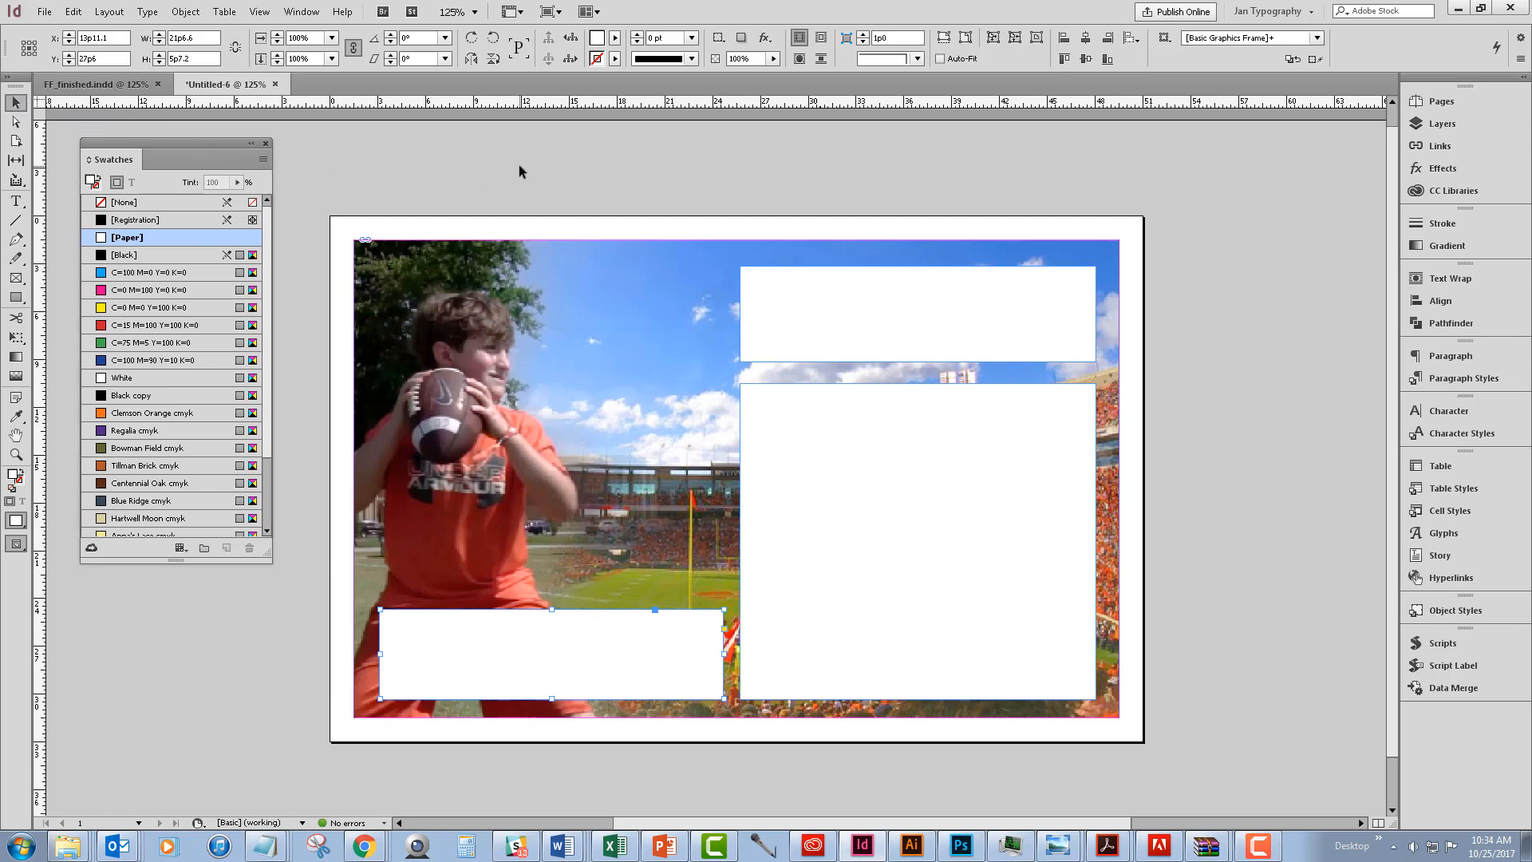
{"action": "left_click", "coordinate": [519, 166]}
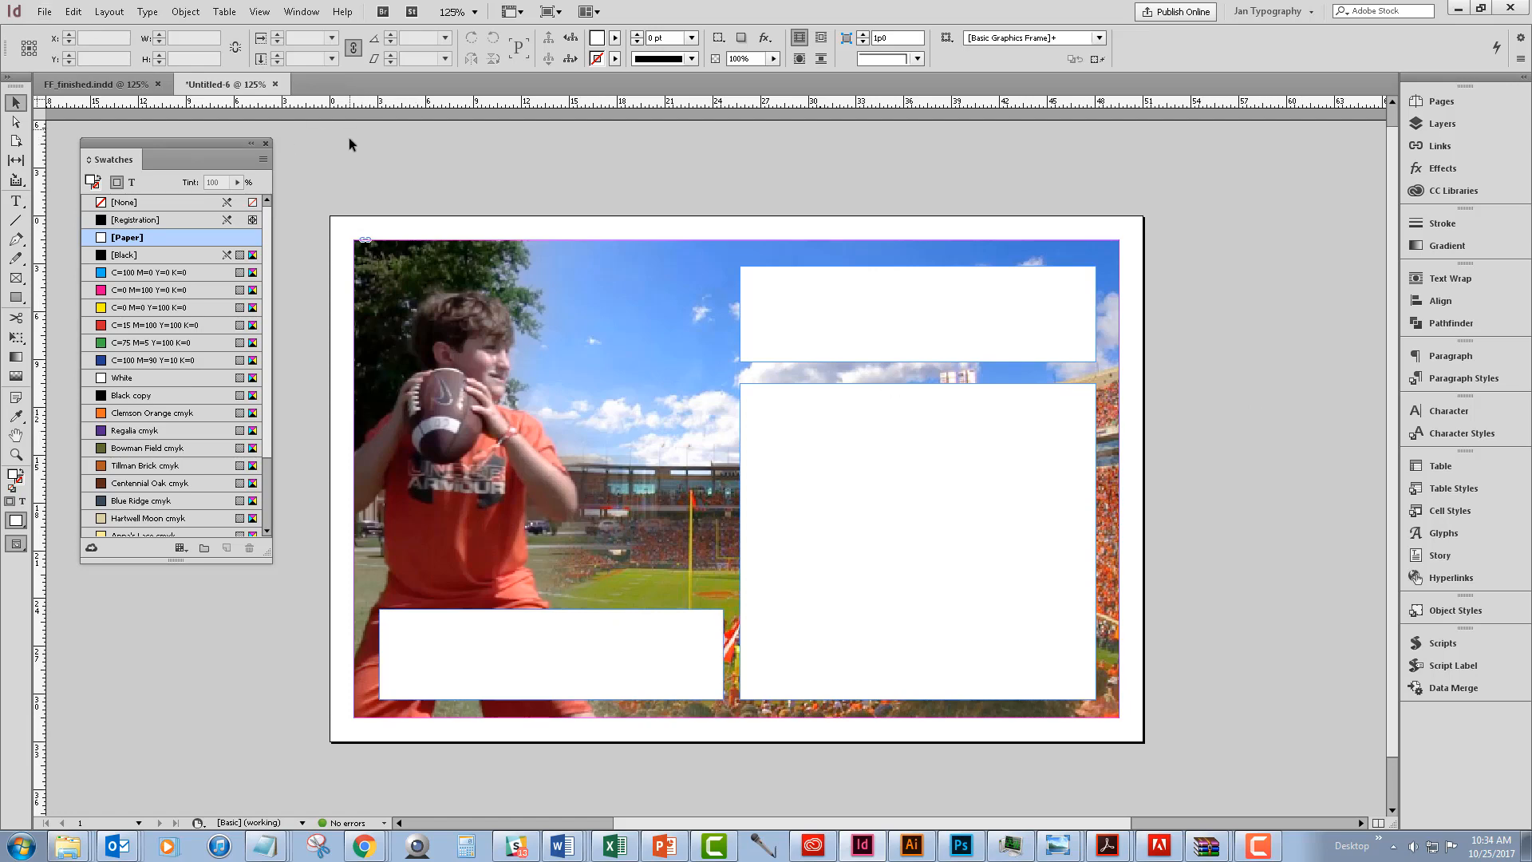
Place IDScript.txt in a text frame about 13p5 wide and 32p11 tall on the pasteboard right of the page
{"action": "left_click", "coordinate": [45, 12]}
{"action": "left_click", "coordinate": [83, 238]}
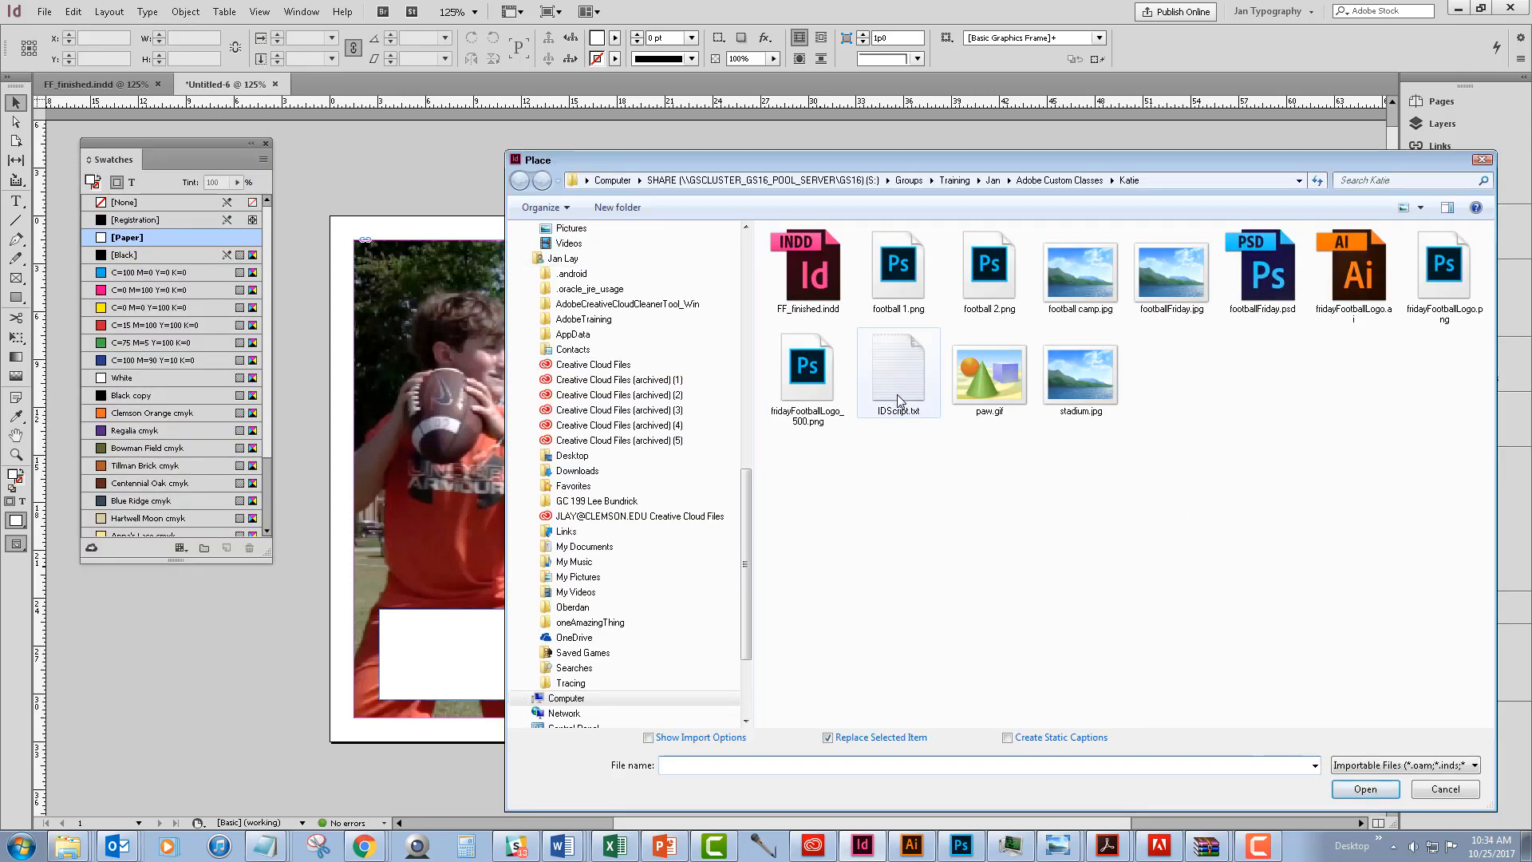
{"action": "double_click", "coordinate": [900, 373]}
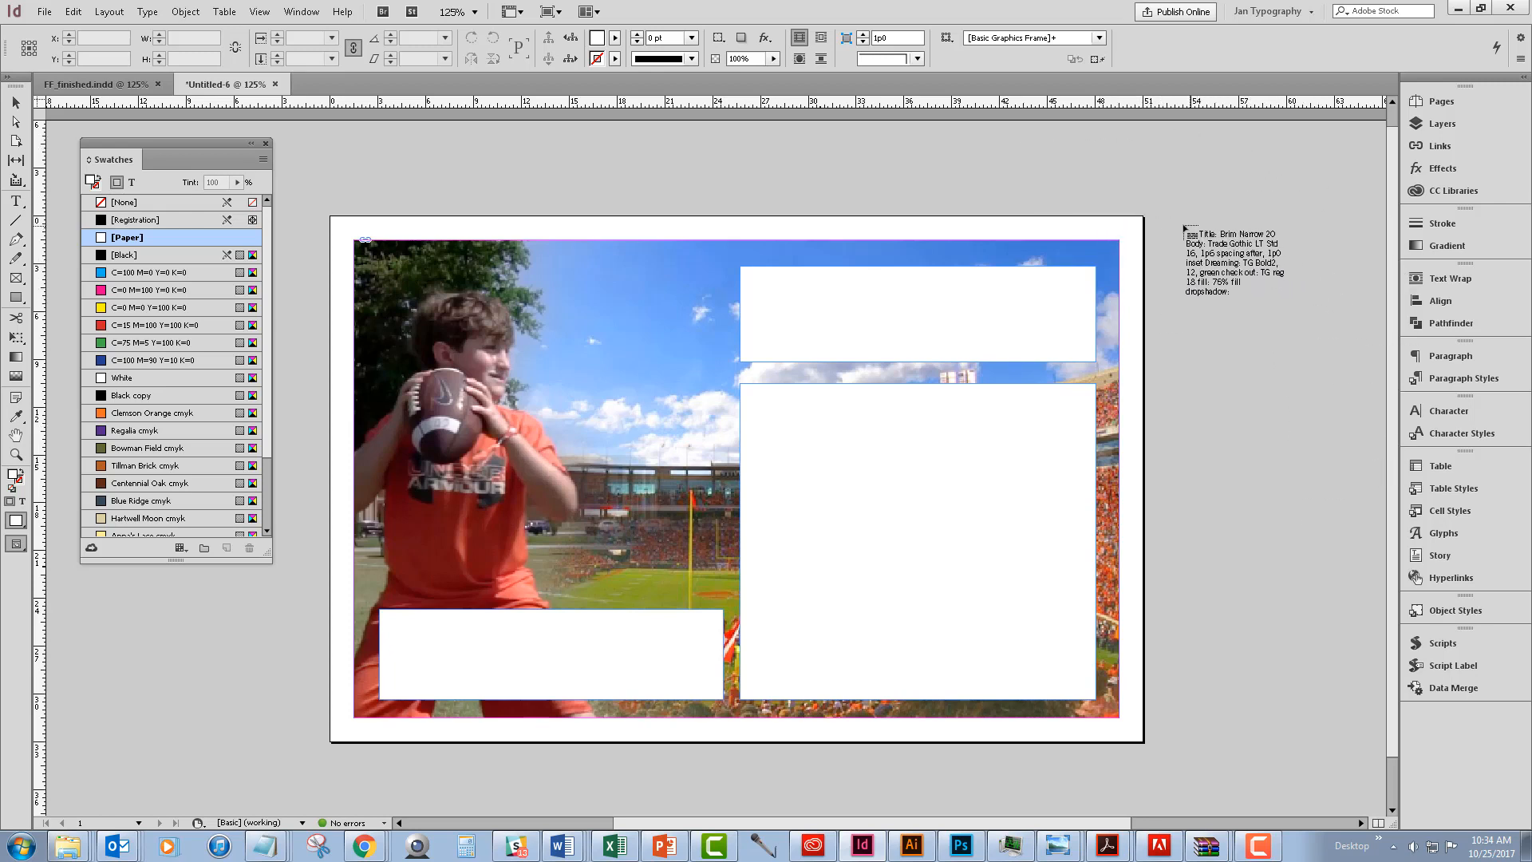
{"action": "left_click_drag", "start_coordinate": [1166, 221], "coordinate": [1378, 676]}
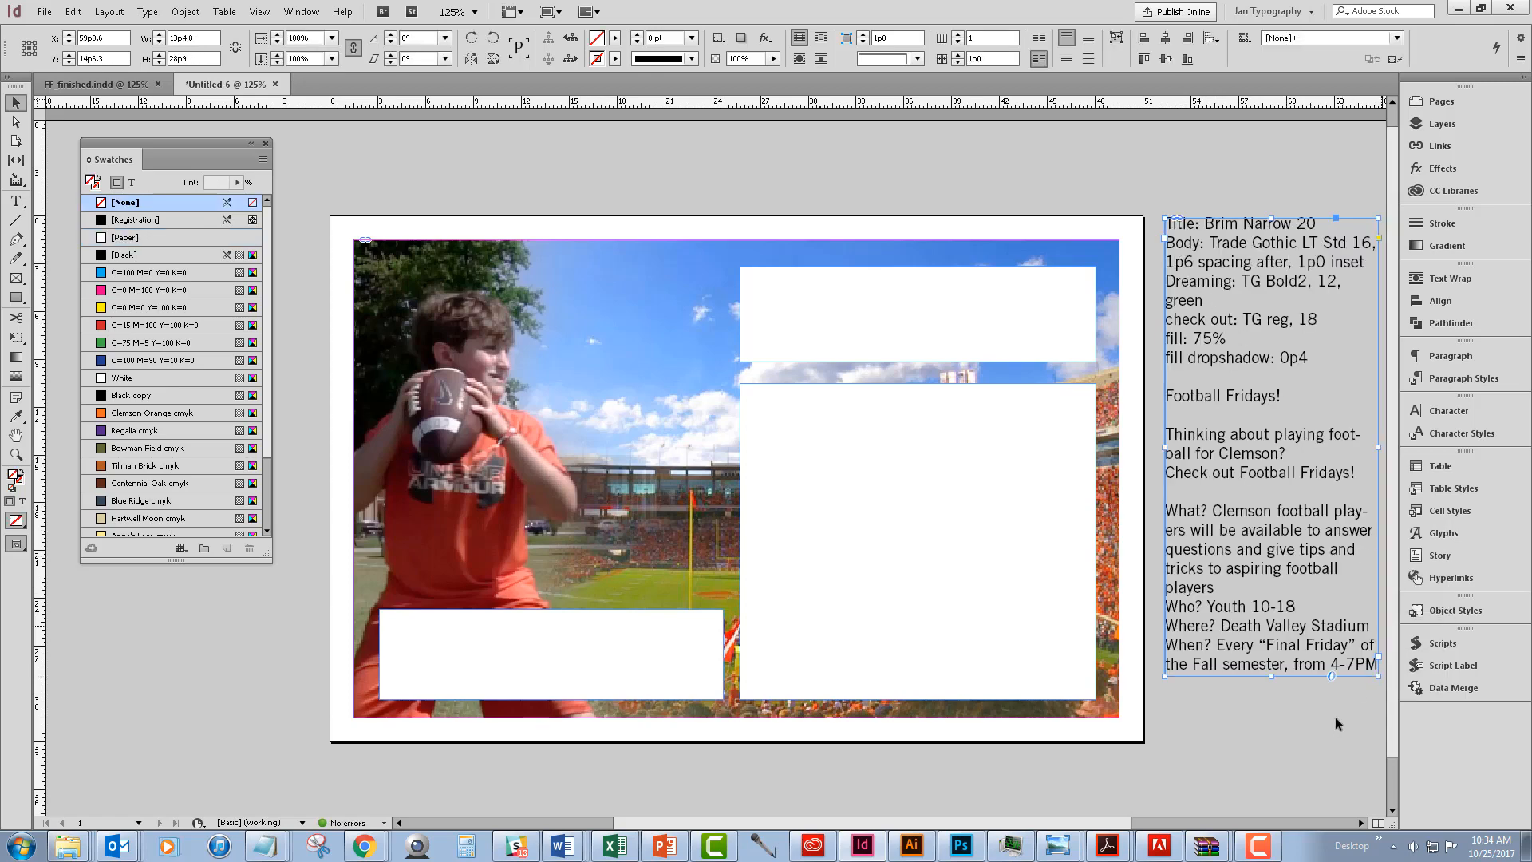
{"action": "left_click_drag", "start_coordinate": [1274, 677], "coordinate": [1275, 742]}
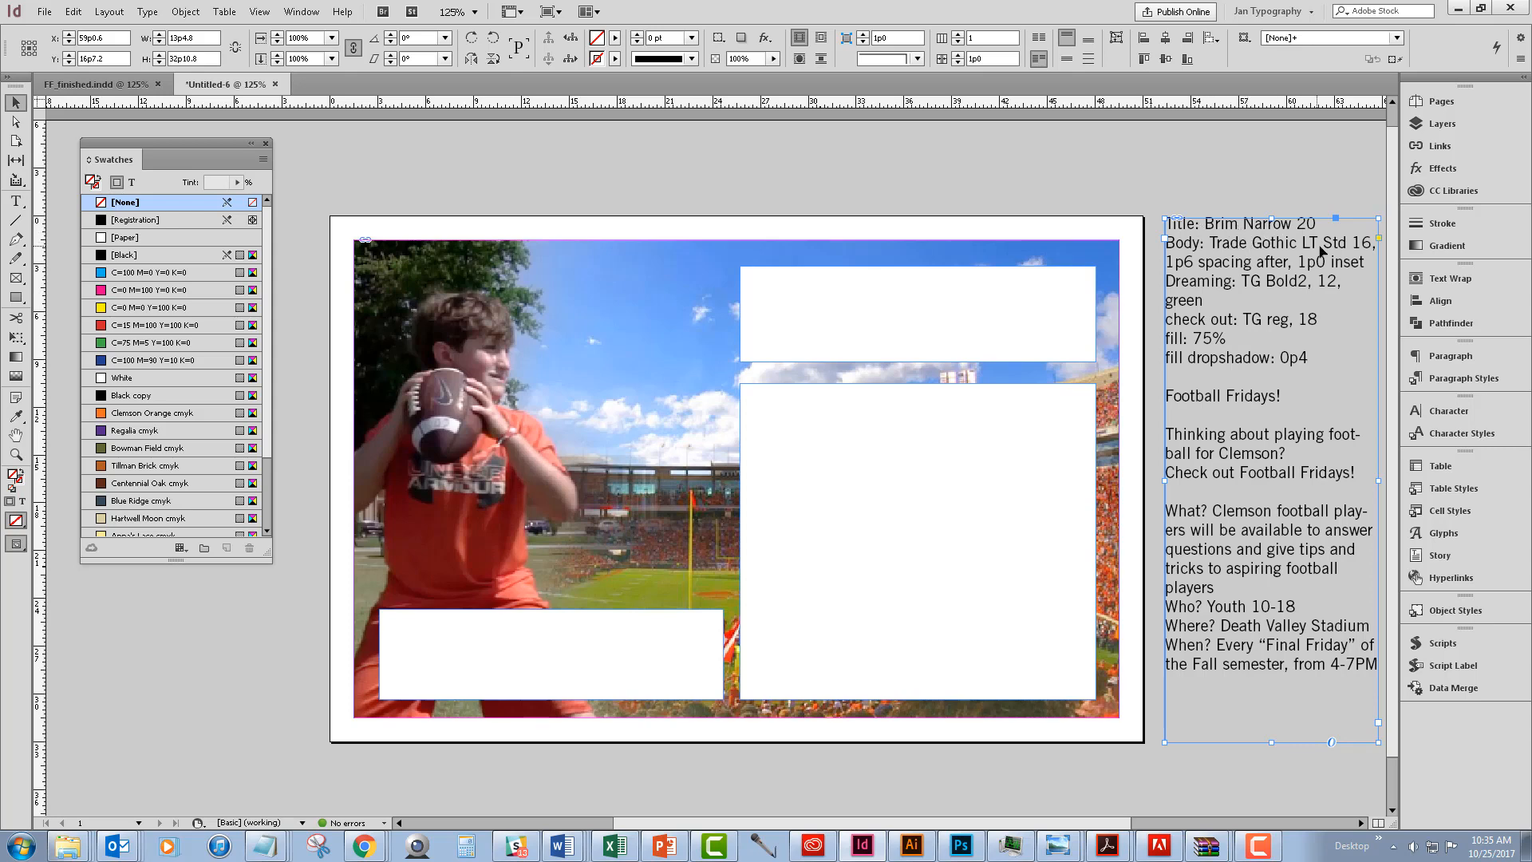
Copy the "Football Fridays!" line from the script text into the upper-right rectangle
{"action": "double_click", "coordinate": [1223, 401]}
{"action": "left_click", "coordinate": [1281, 394]}
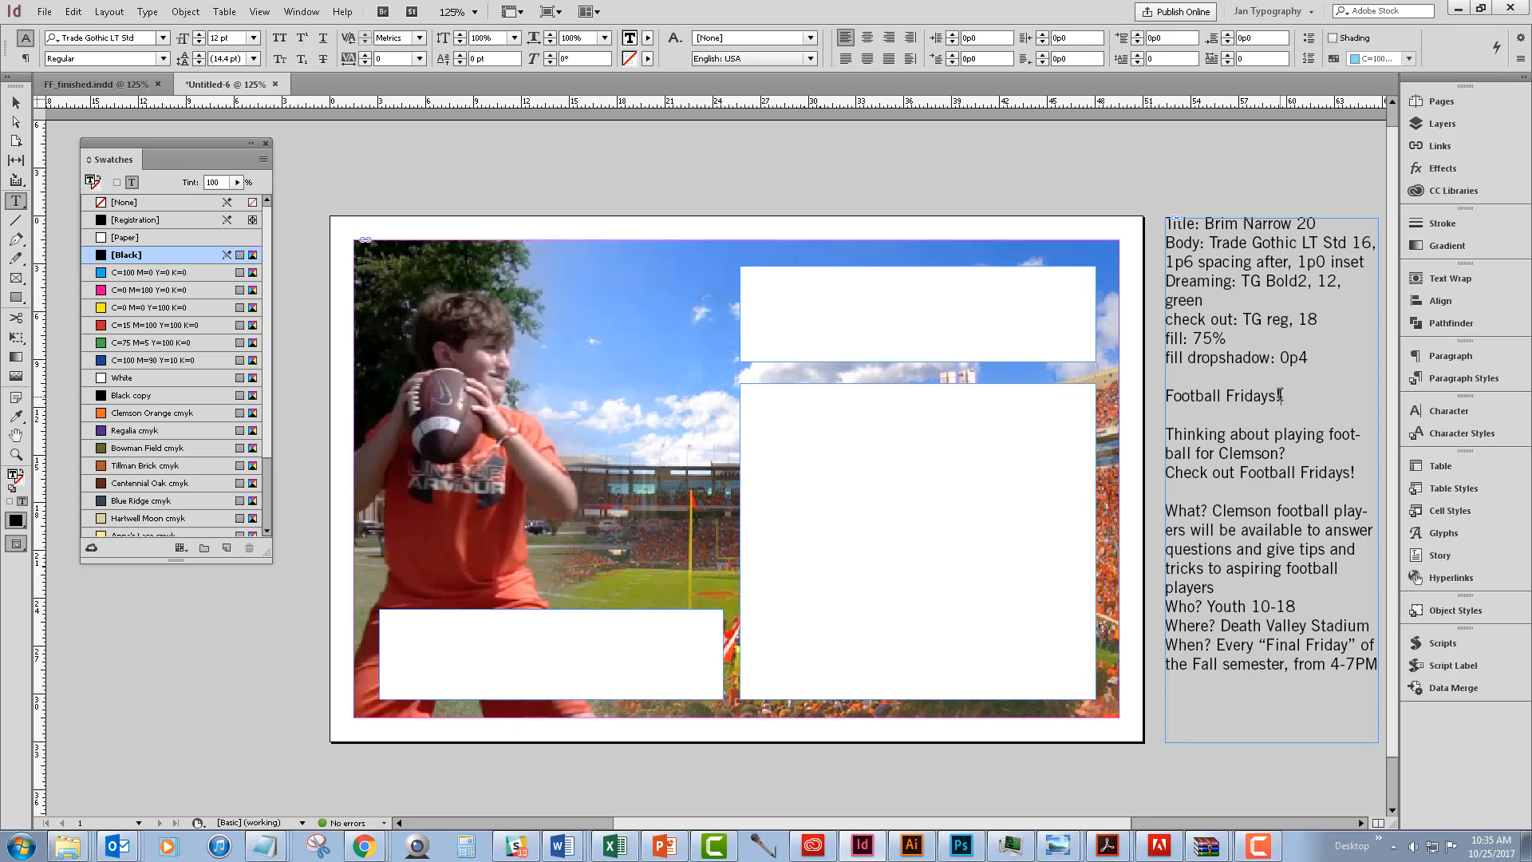
{"action": "left_click_drag", "start_coordinate": [1280, 395], "coordinate": [1165, 394]}
{"action": "key", "text": "ctrl+c"}
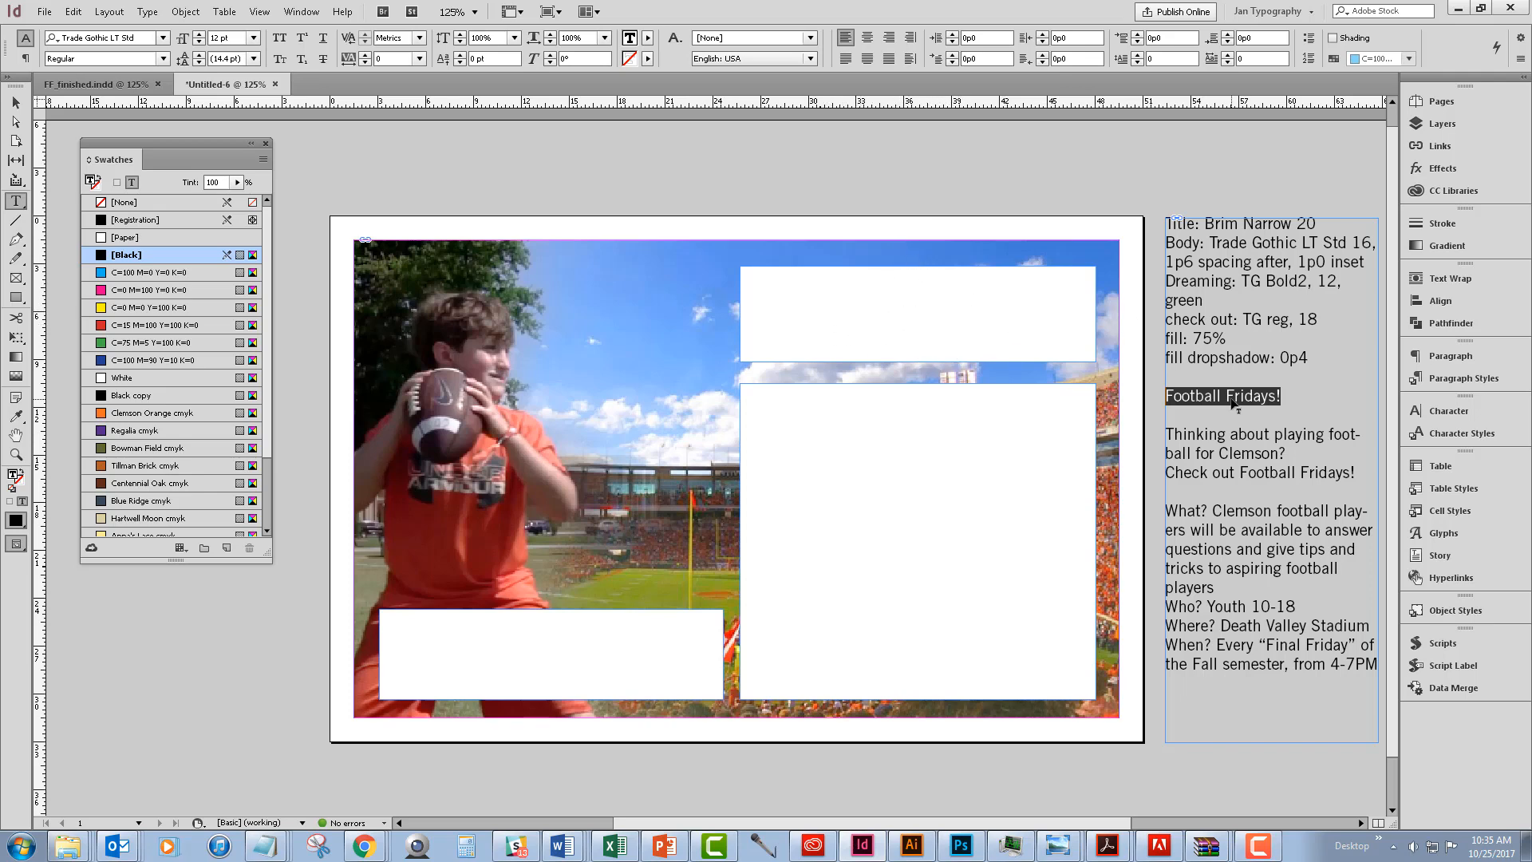
{"action": "left_click", "coordinate": [898, 313]}
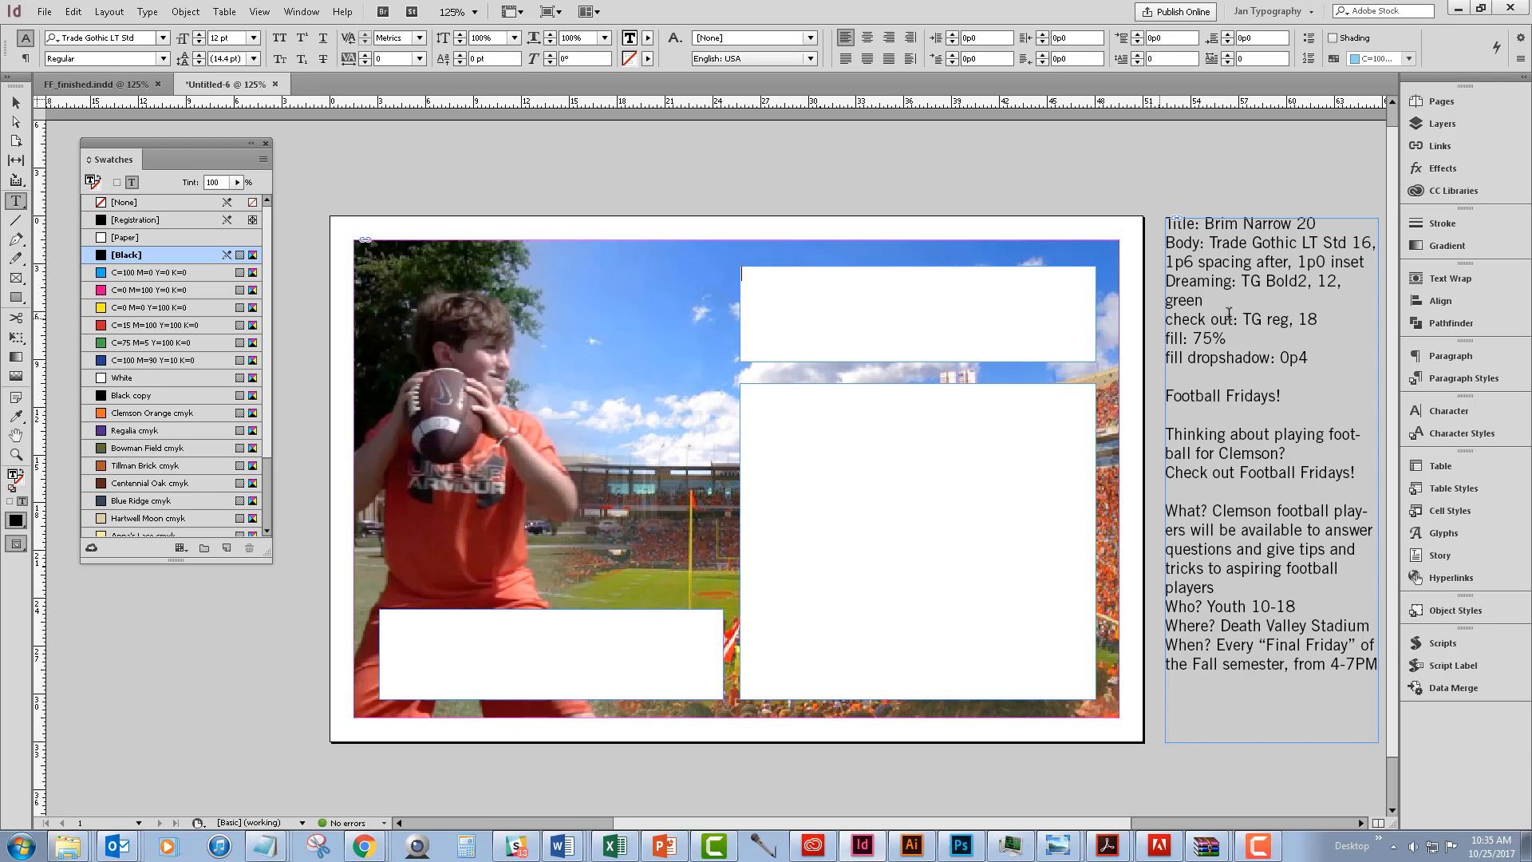
{"action": "key", "text": "ctrl+v"}
Copy the "Thinking about playing football for Clemson? Check out Football Fridays!" lines from the script text into the lower-left rectangle
{"action": "left_click_drag", "start_coordinate": [1356, 472], "coordinate": [1166, 434]}
{"action": "key", "text": "ctrl+c"}
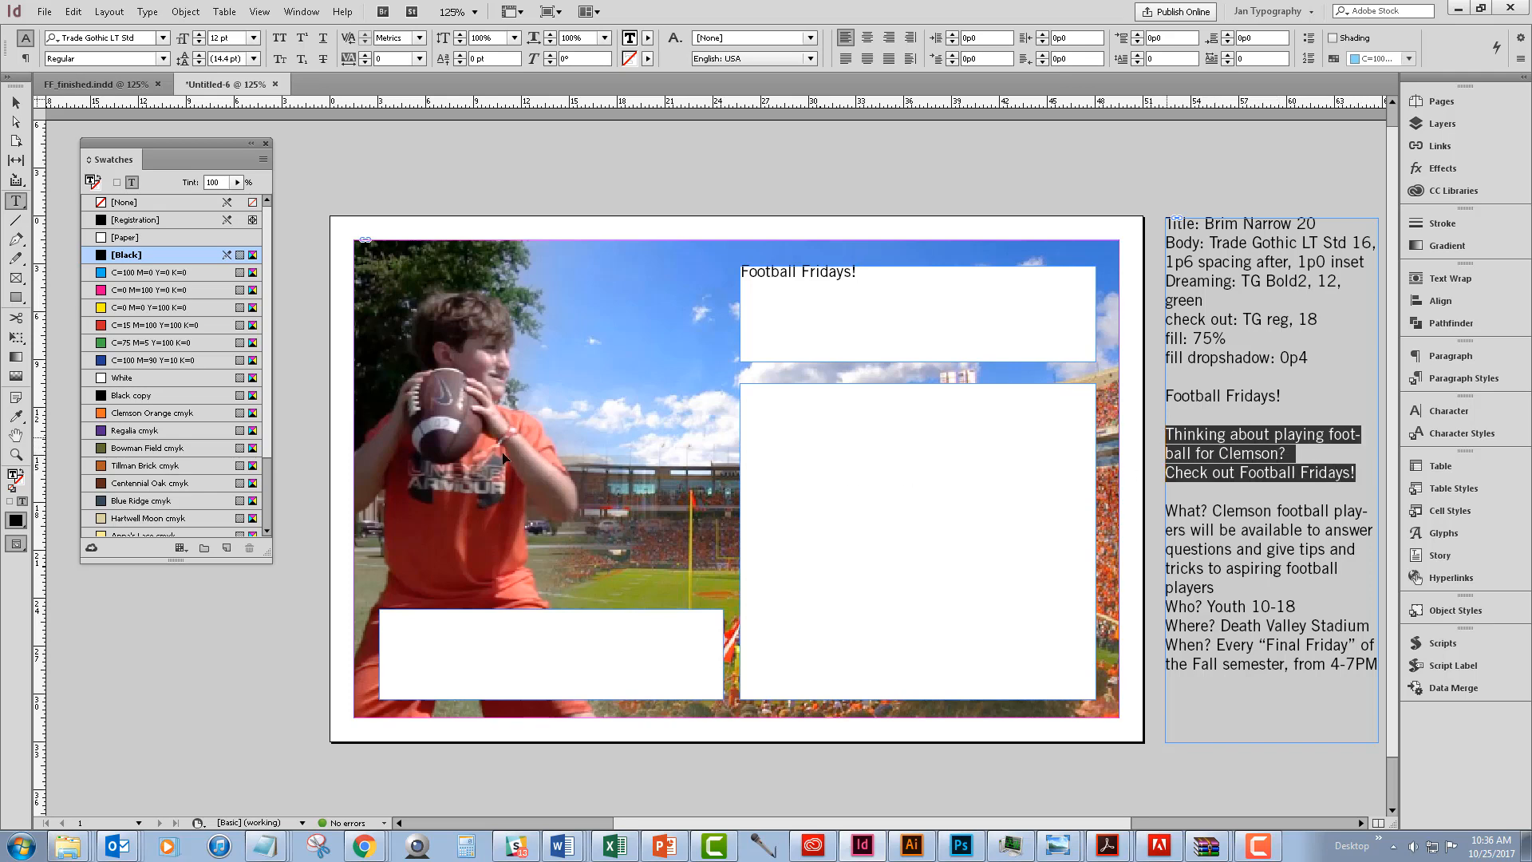
{"action": "left_click", "coordinate": [479, 652]}
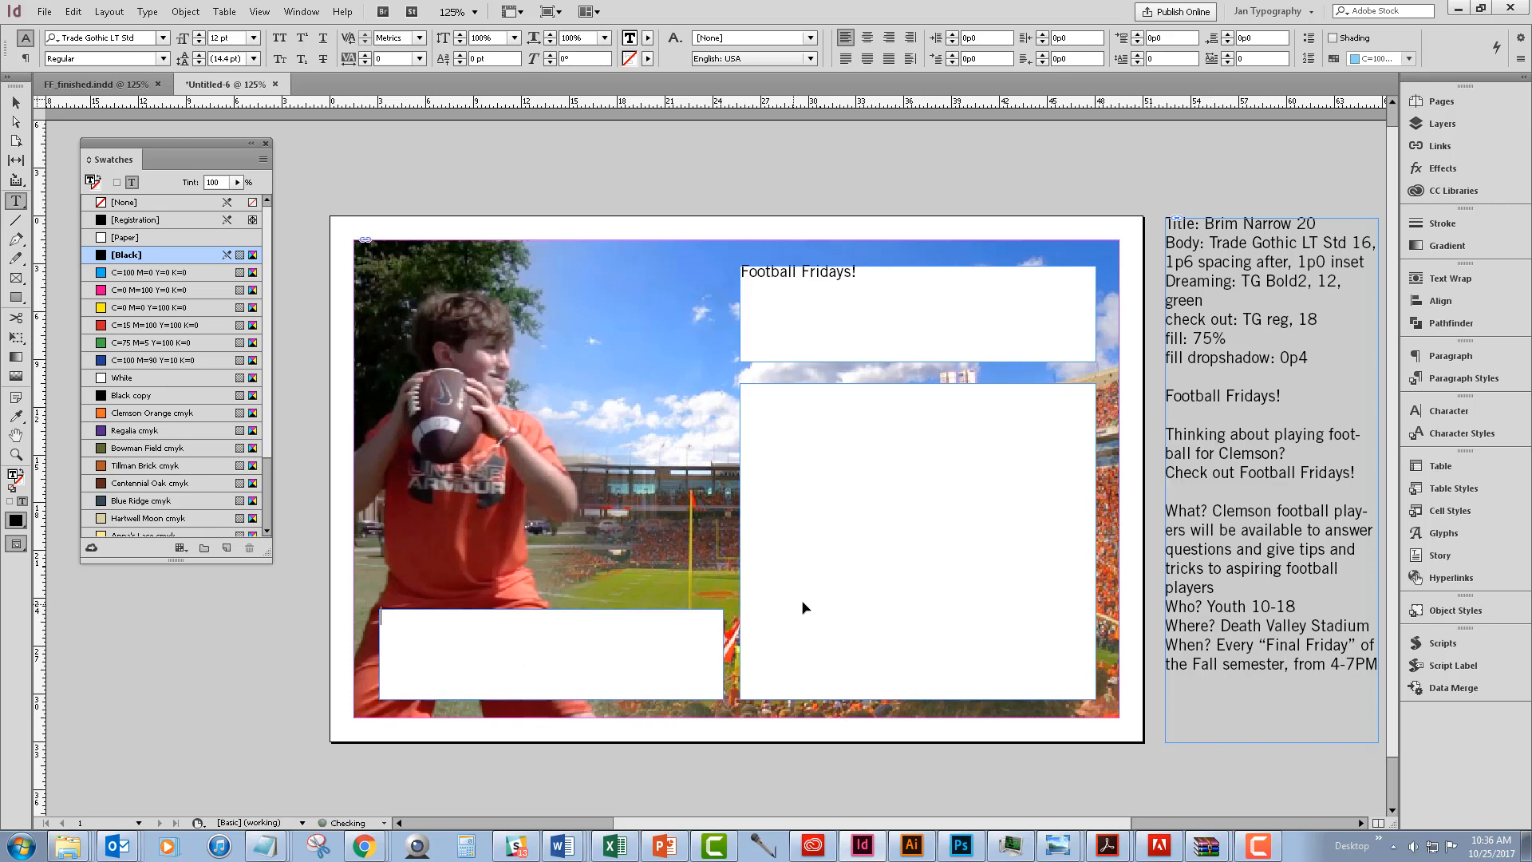
{"action": "key", "text": "ctrl+v"}
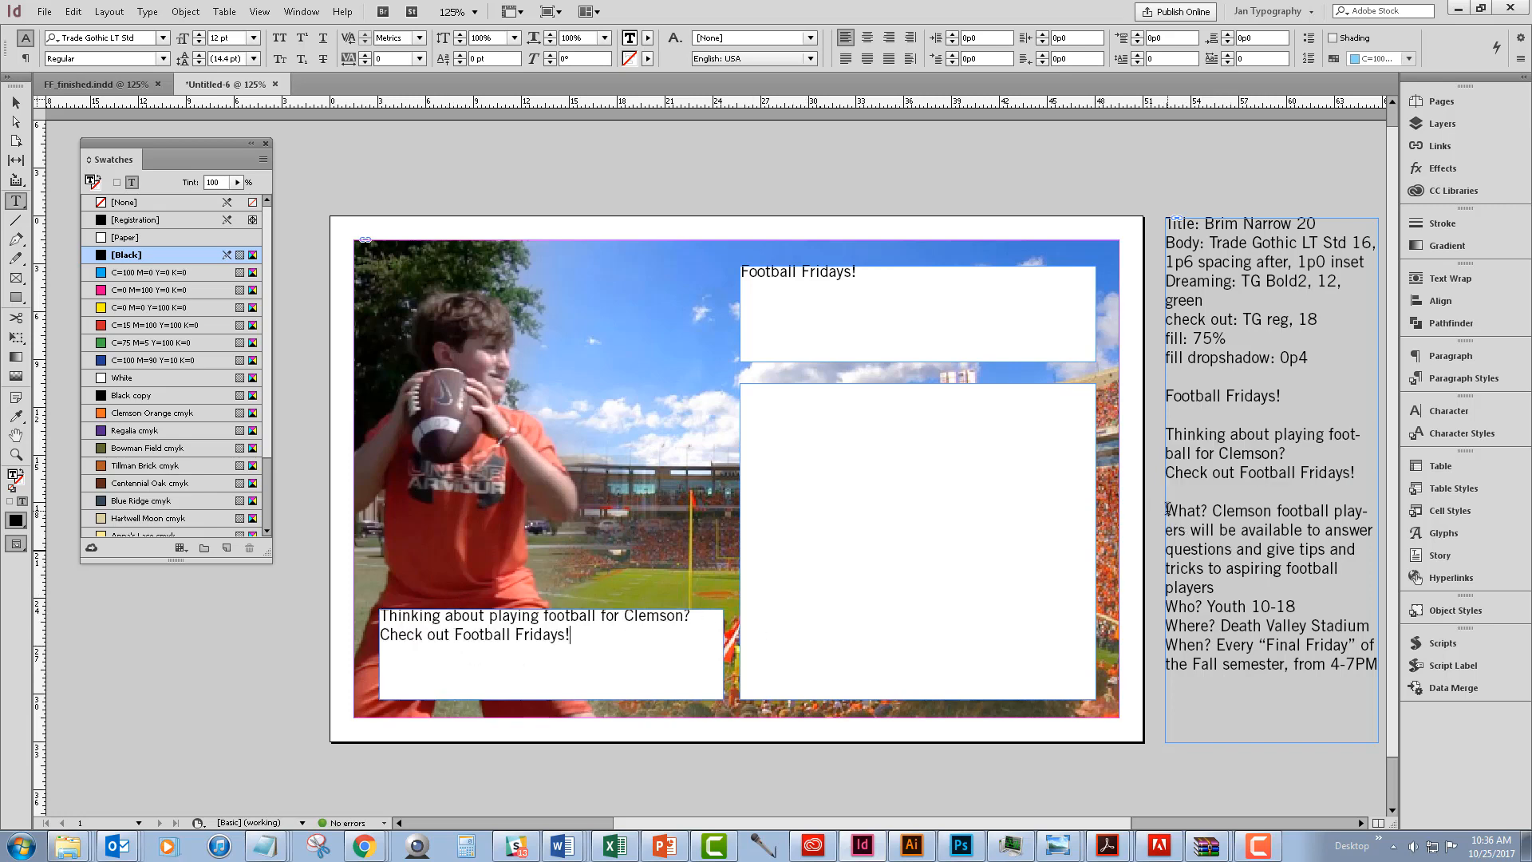
Copy the What, Who, Where and When paragraphs from the script text into the large right-hand rectangle
{"action": "left_click_drag", "start_coordinate": [1167, 508], "coordinate": [1377, 662]}
{"action": "key", "text": "ctrl+c"}
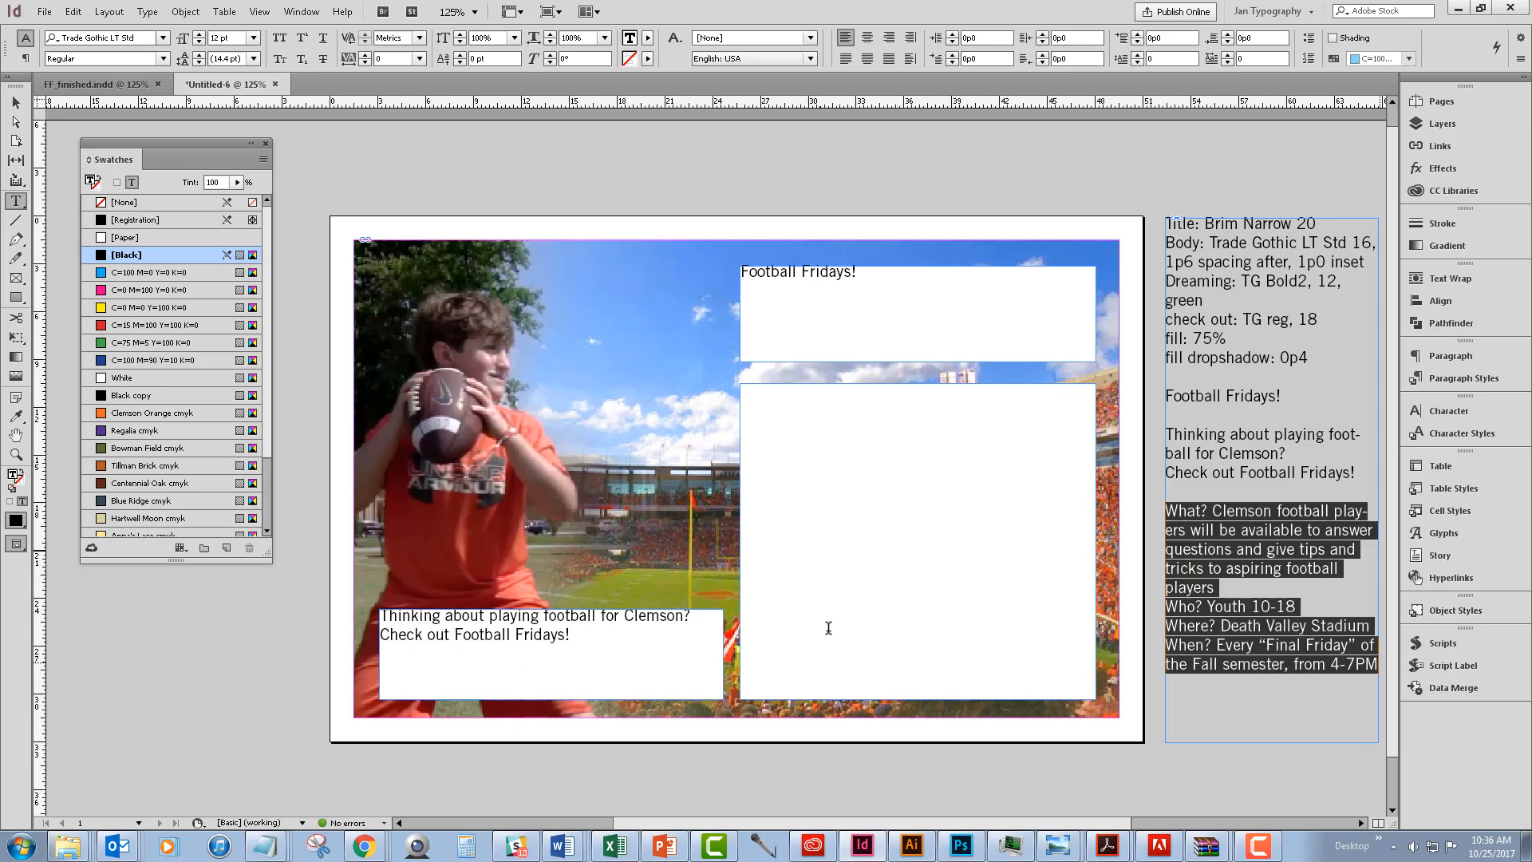
{"action": "left_click", "coordinate": [832, 458]}
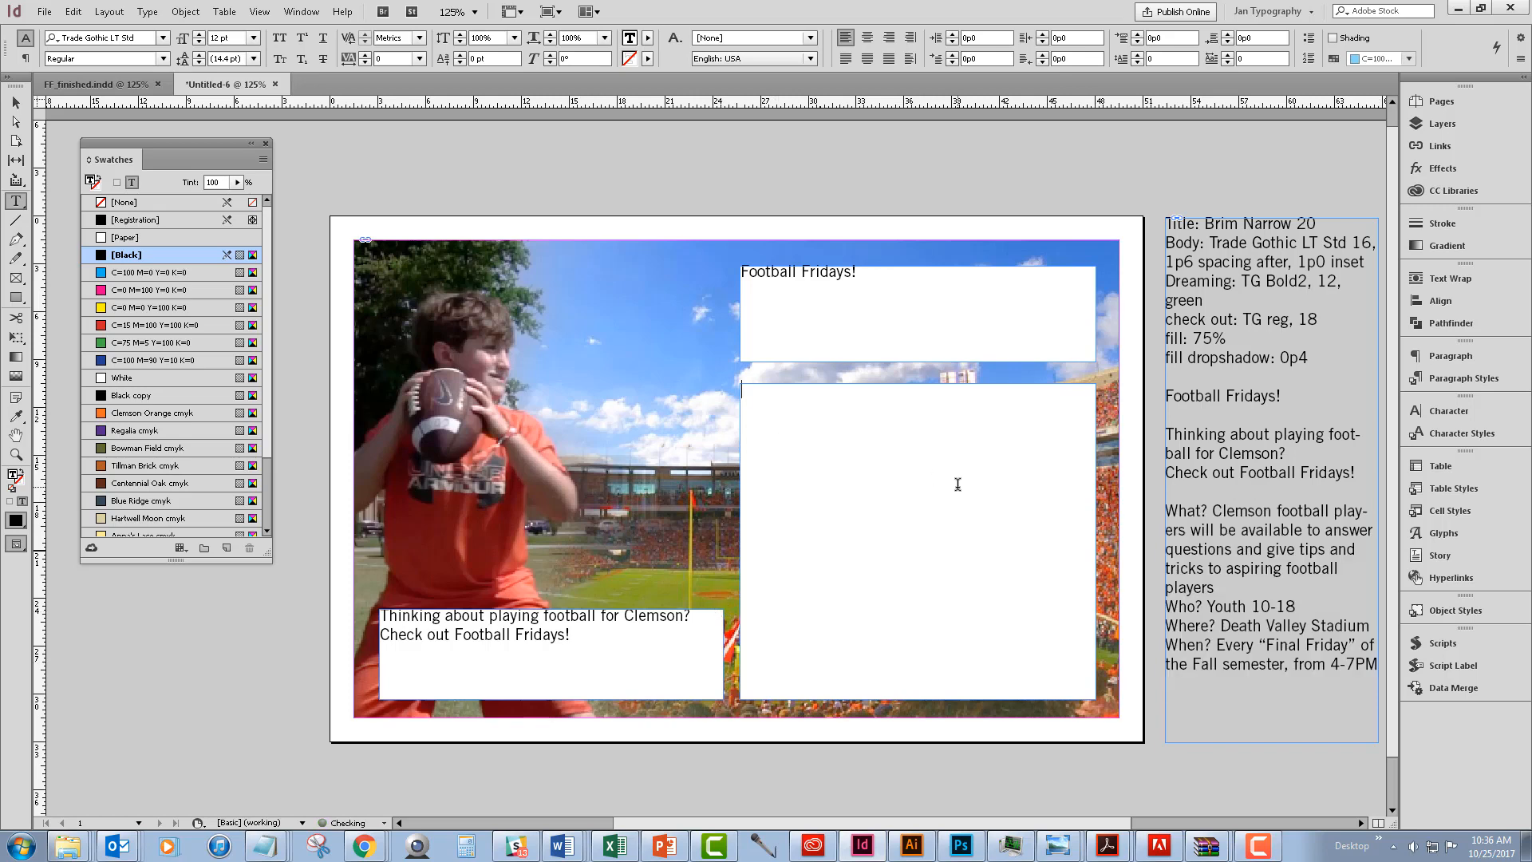
{"action": "key", "text": "ctrl+v"}
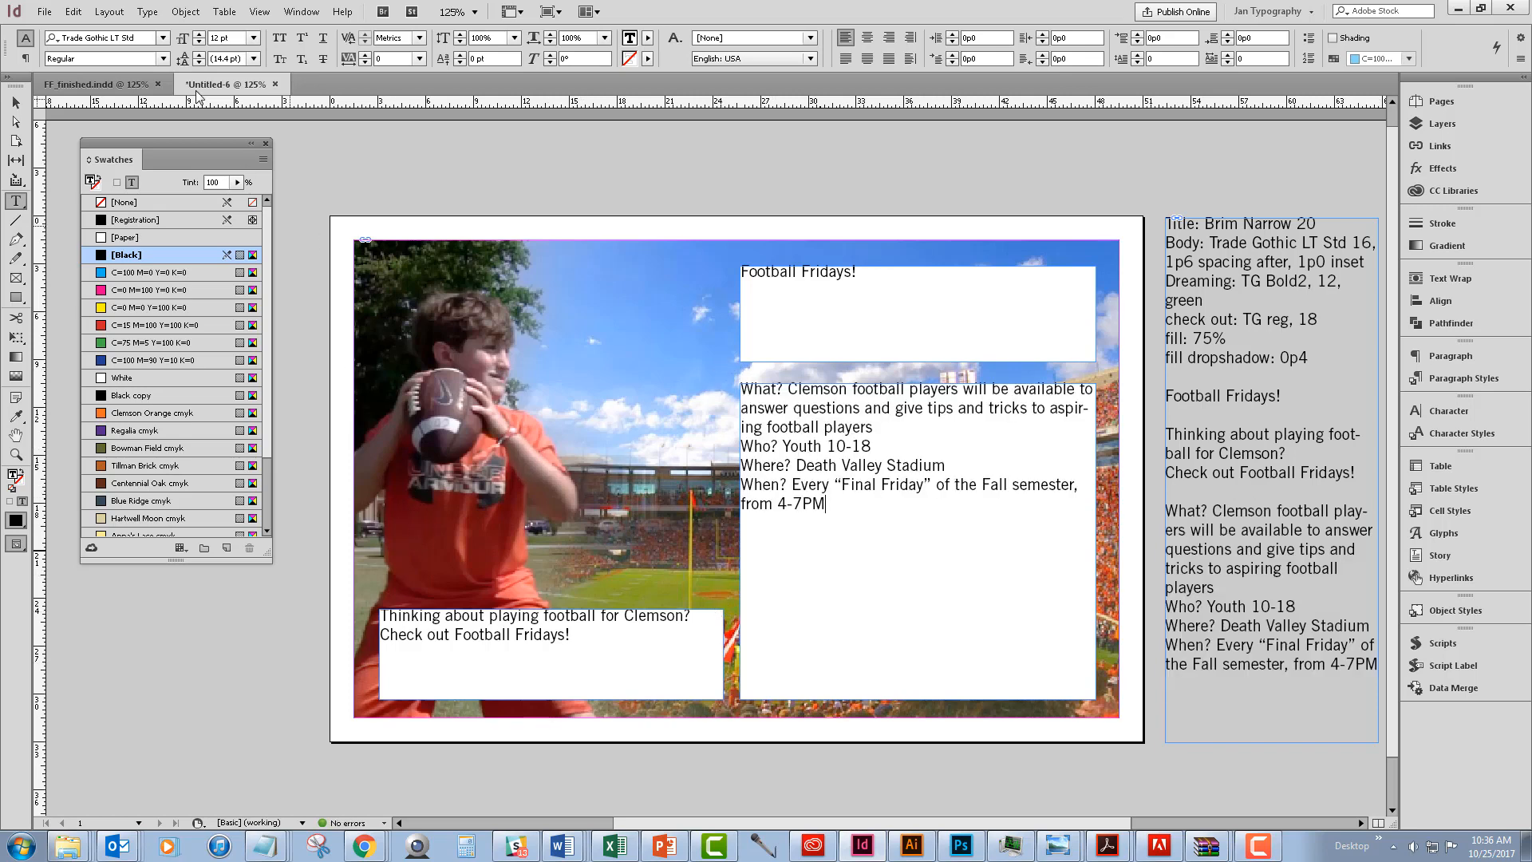
Compare with the FF_finished.indd layout and center-align the title line and both lines in the lower-left box
{"action": "left_click", "coordinate": [16, 102]}
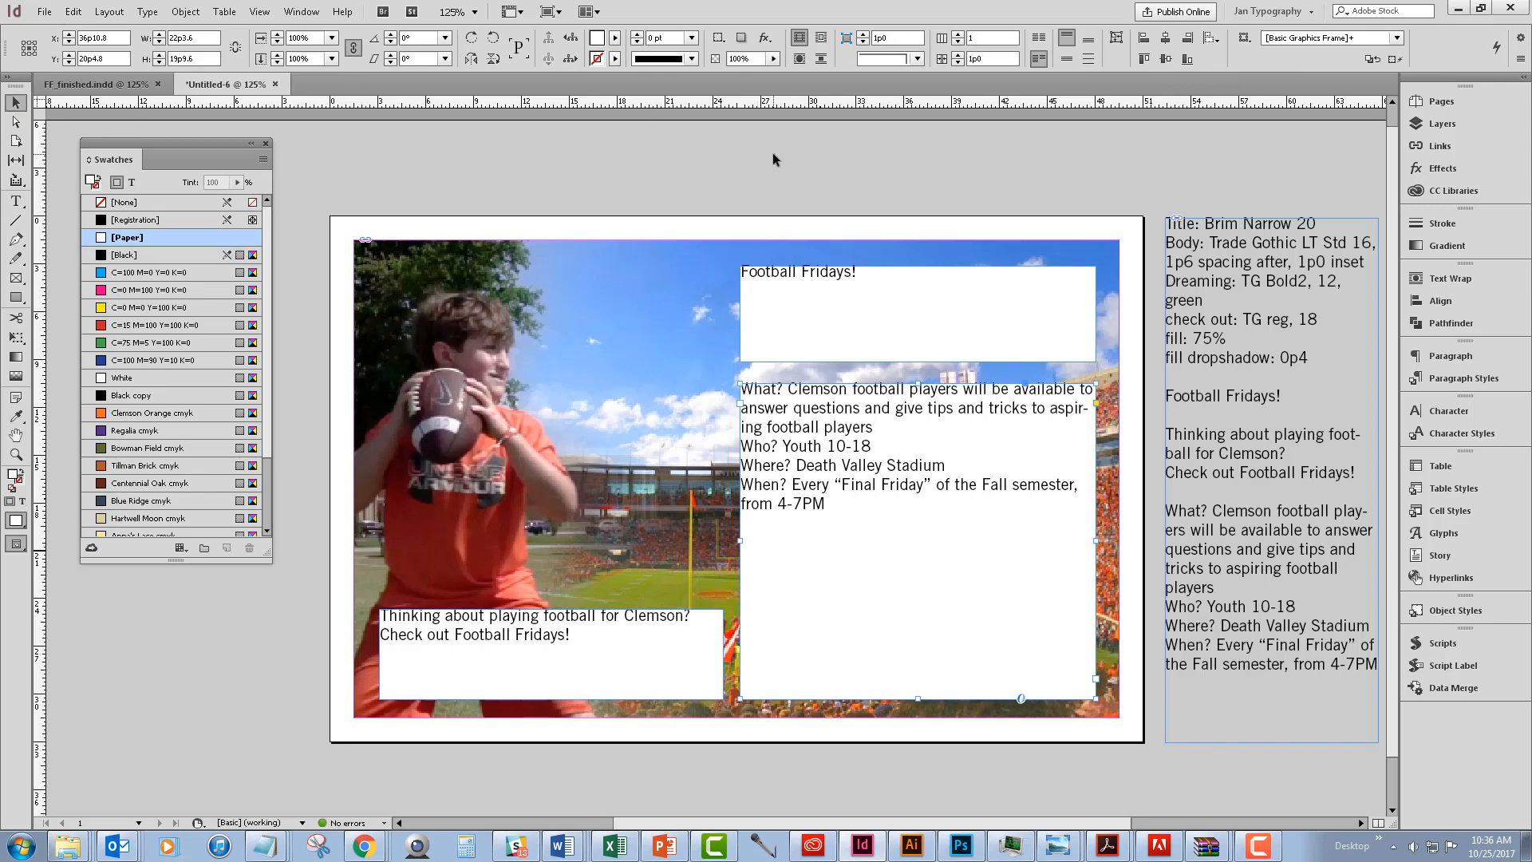
{"action": "left_click", "coordinate": [902, 316]}
{"action": "left_click", "coordinate": [122, 88]}
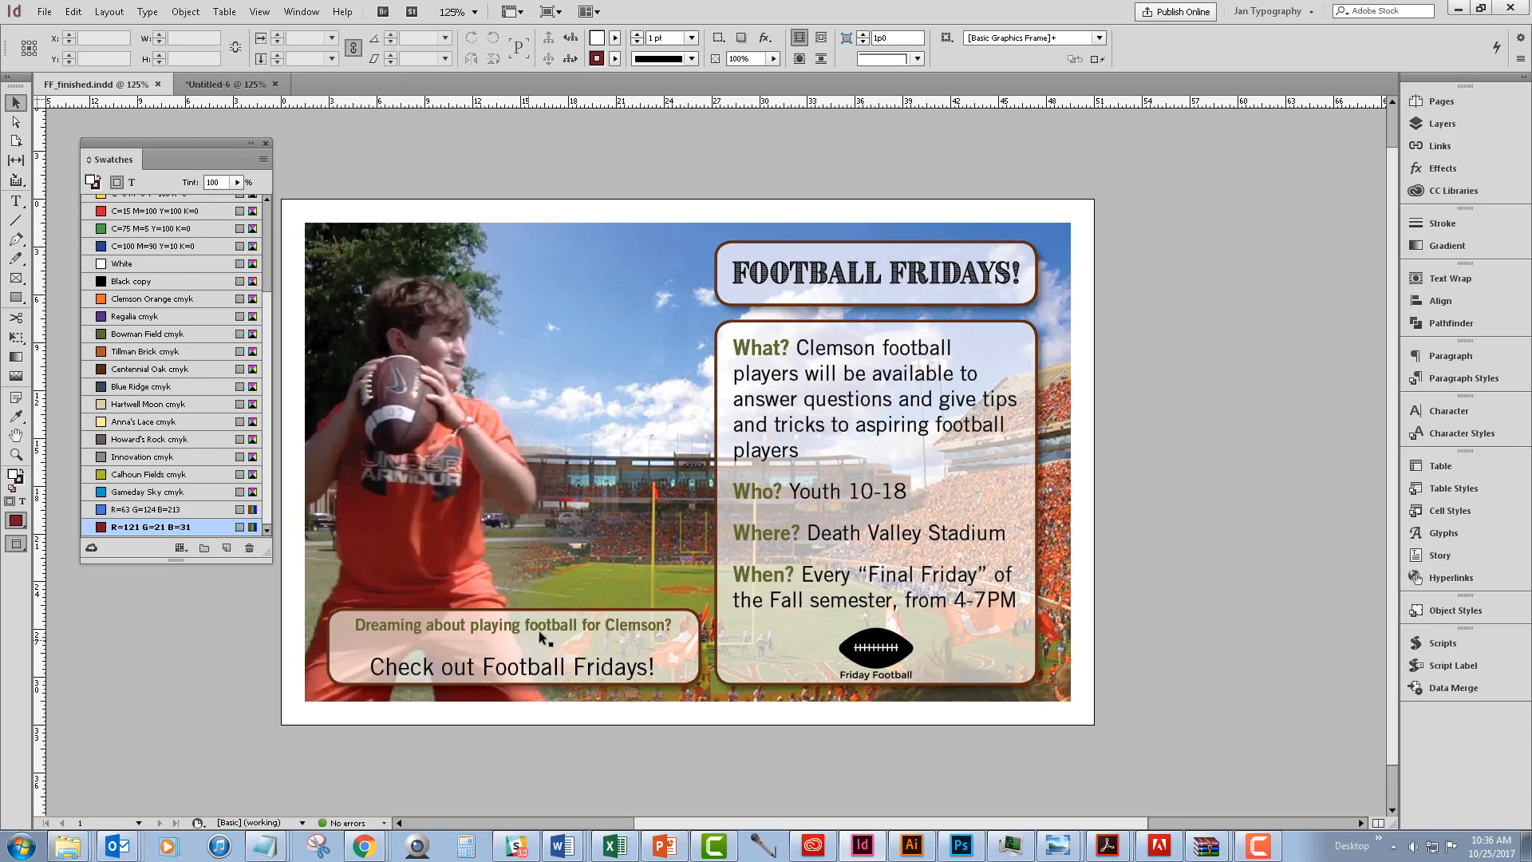
{"action": "left_click", "coordinate": [211, 85]}
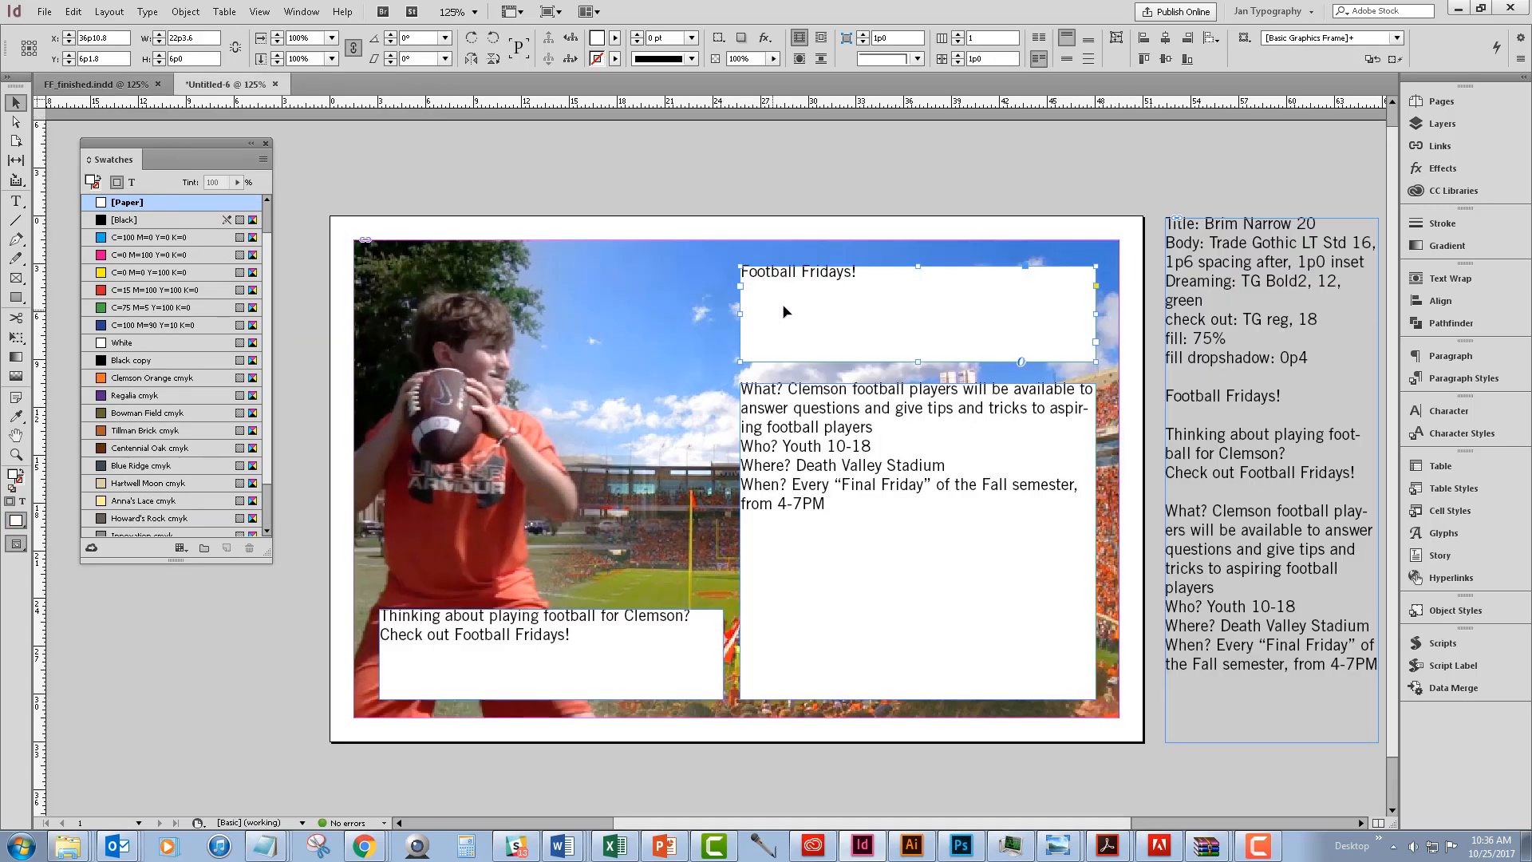
{"action": "double_click", "coordinate": [865, 273]}
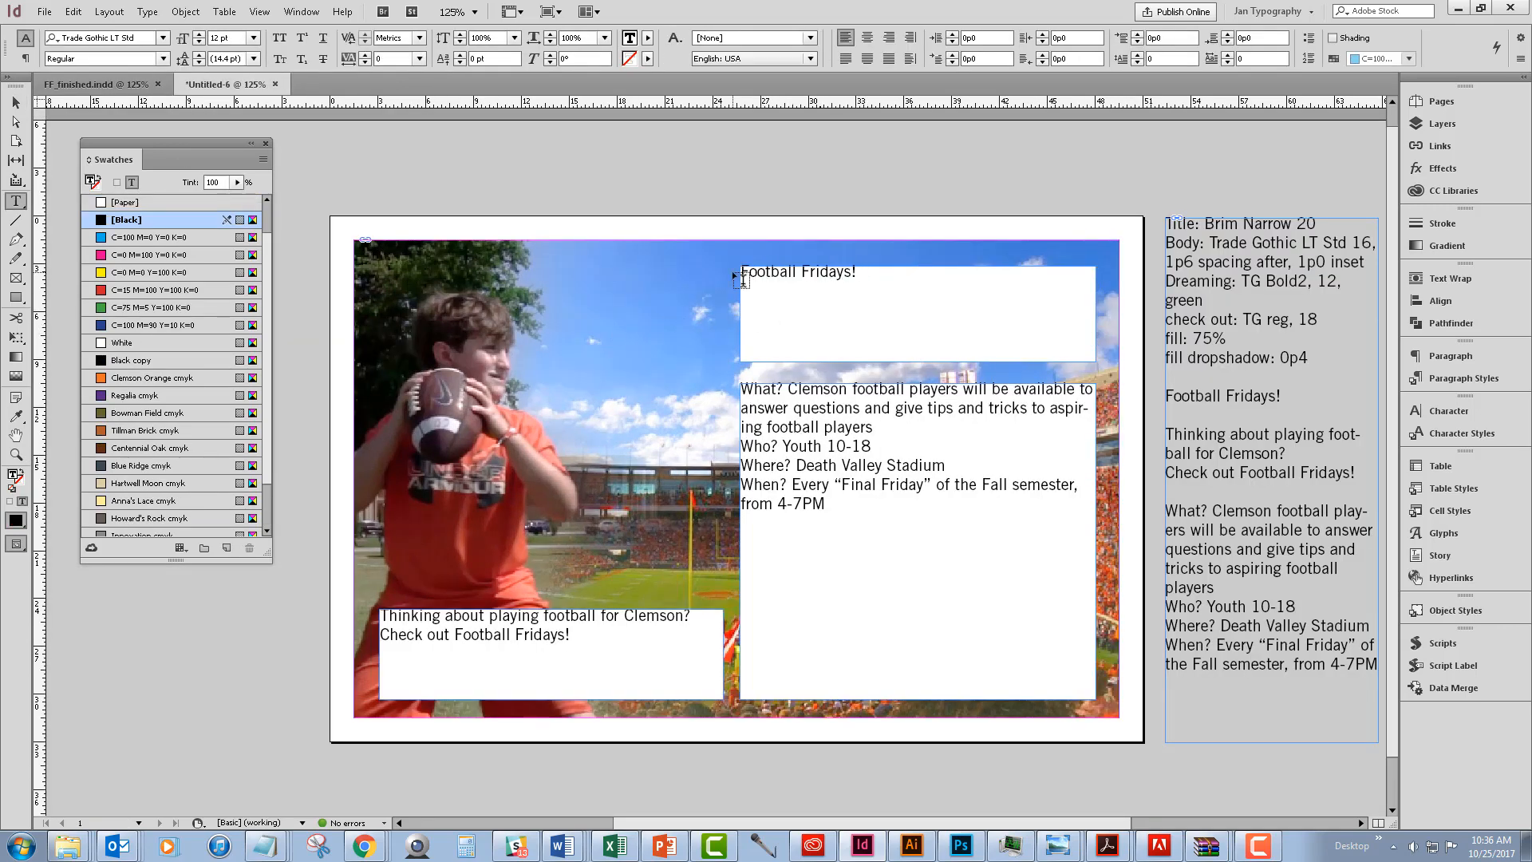
{"action": "left_click_drag", "start_coordinate": [856, 273], "coordinate": [739, 273]}
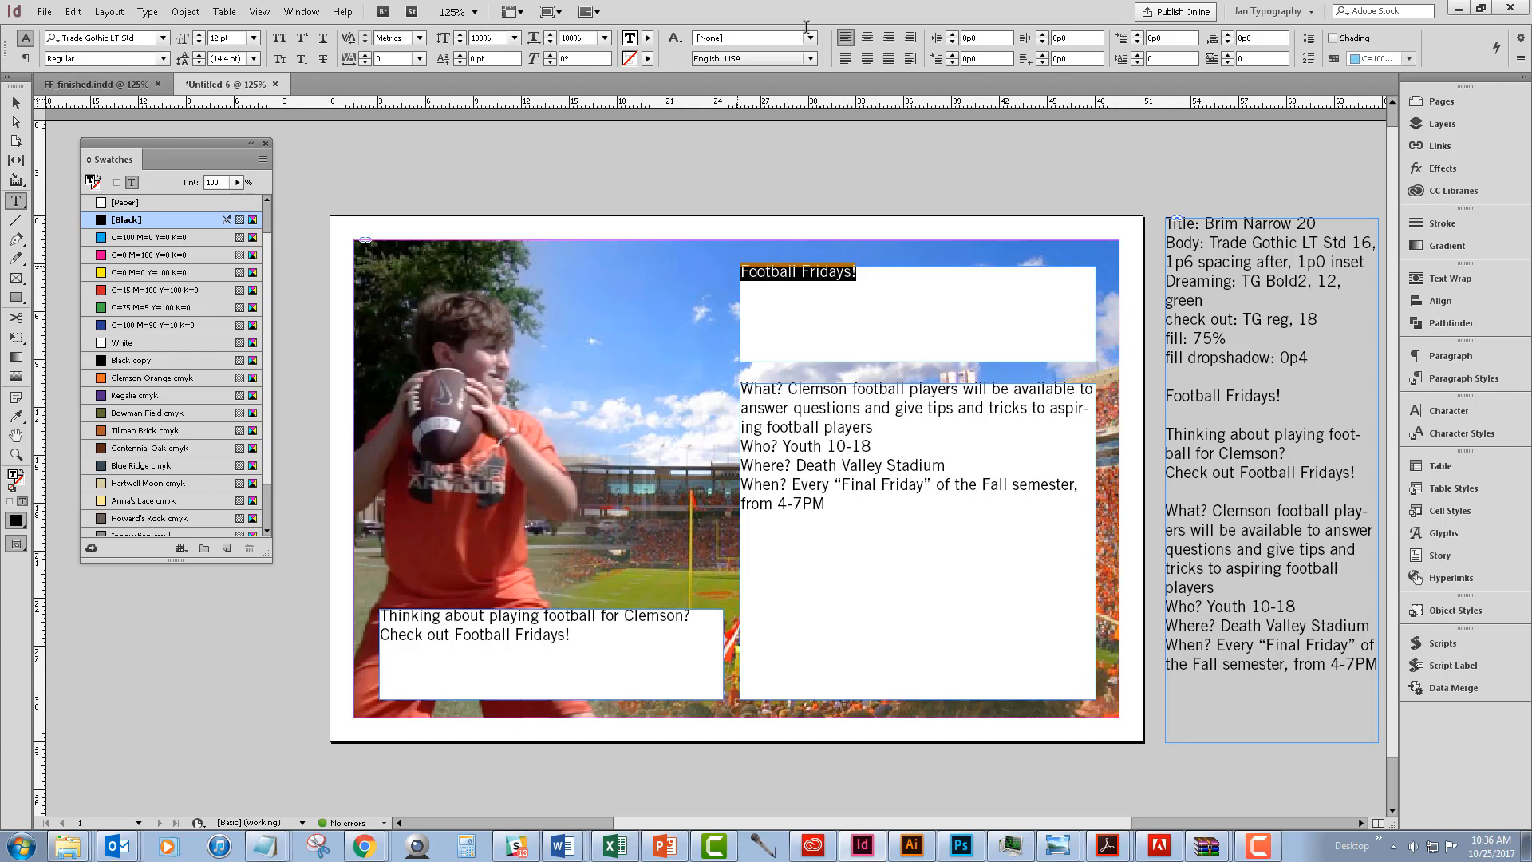
{"action": "left_click", "coordinate": [867, 38]}
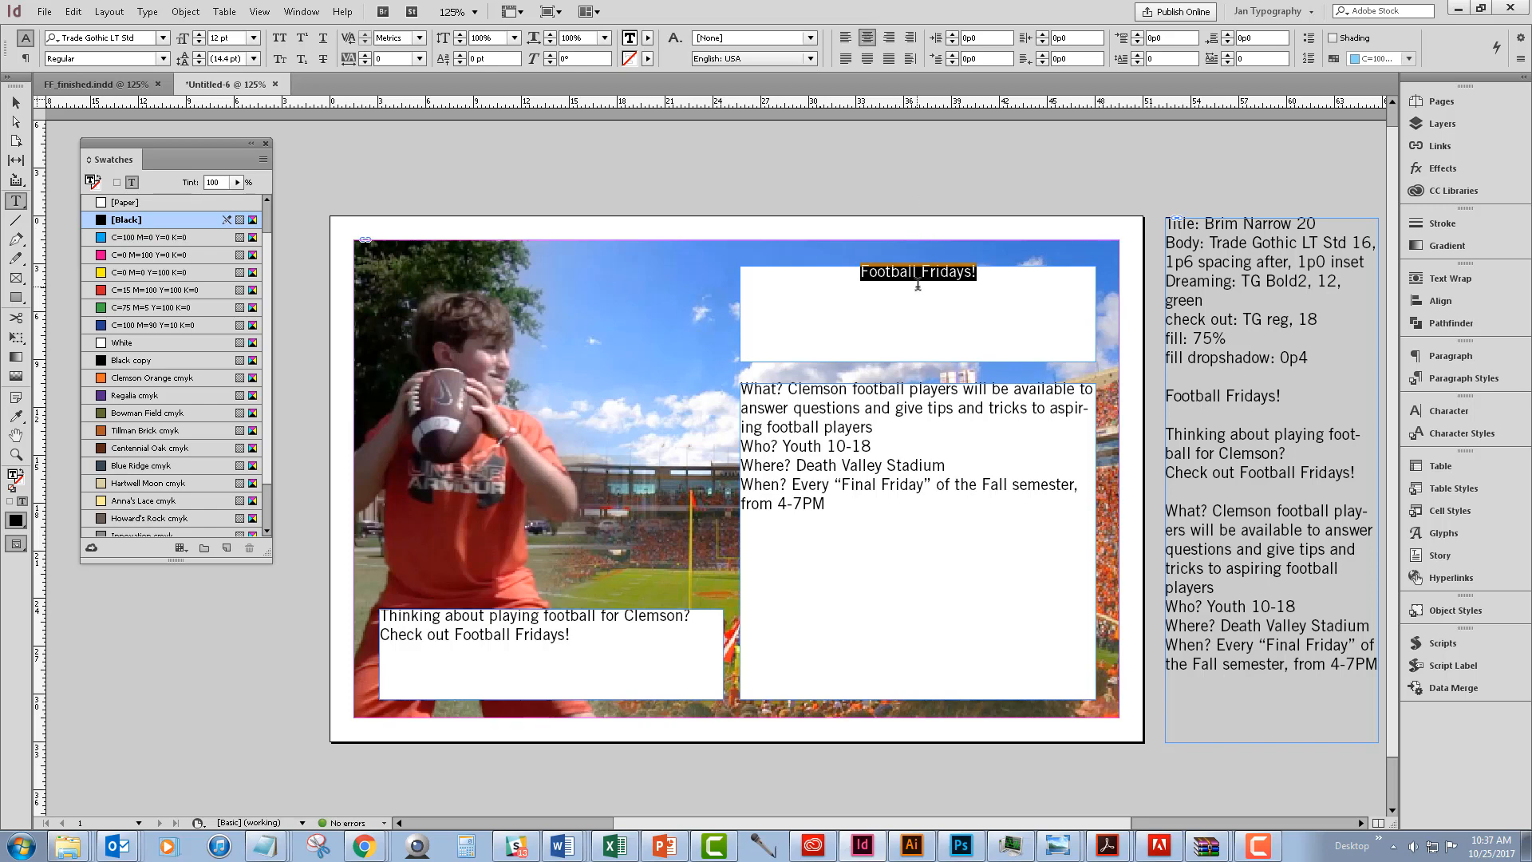
{"action": "left_click_drag", "start_coordinate": [568, 635], "coordinate": [380, 604]}
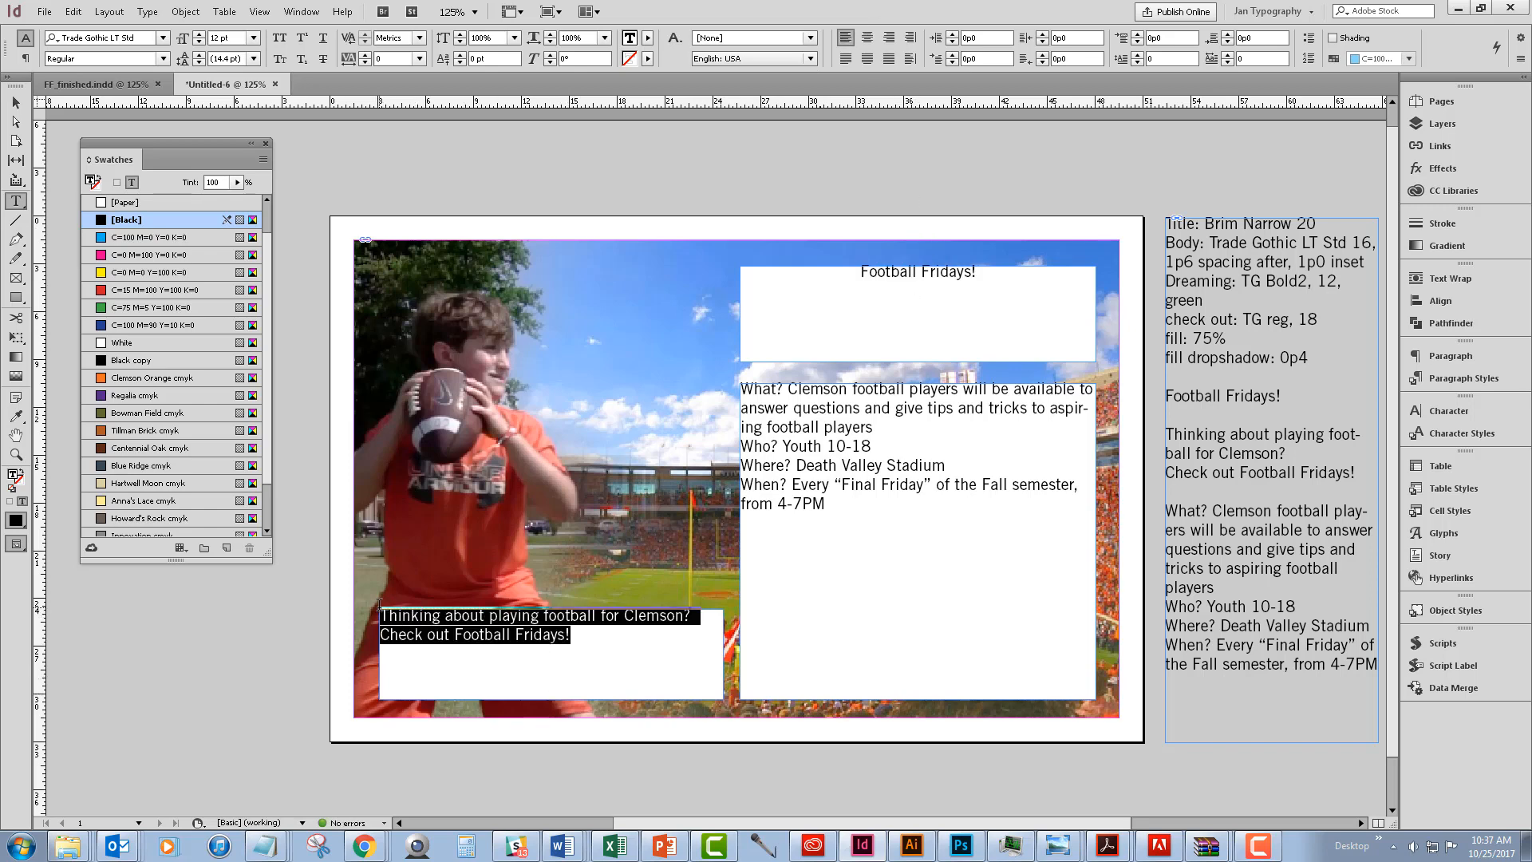
{"action": "left_click", "coordinate": [867, 38]}
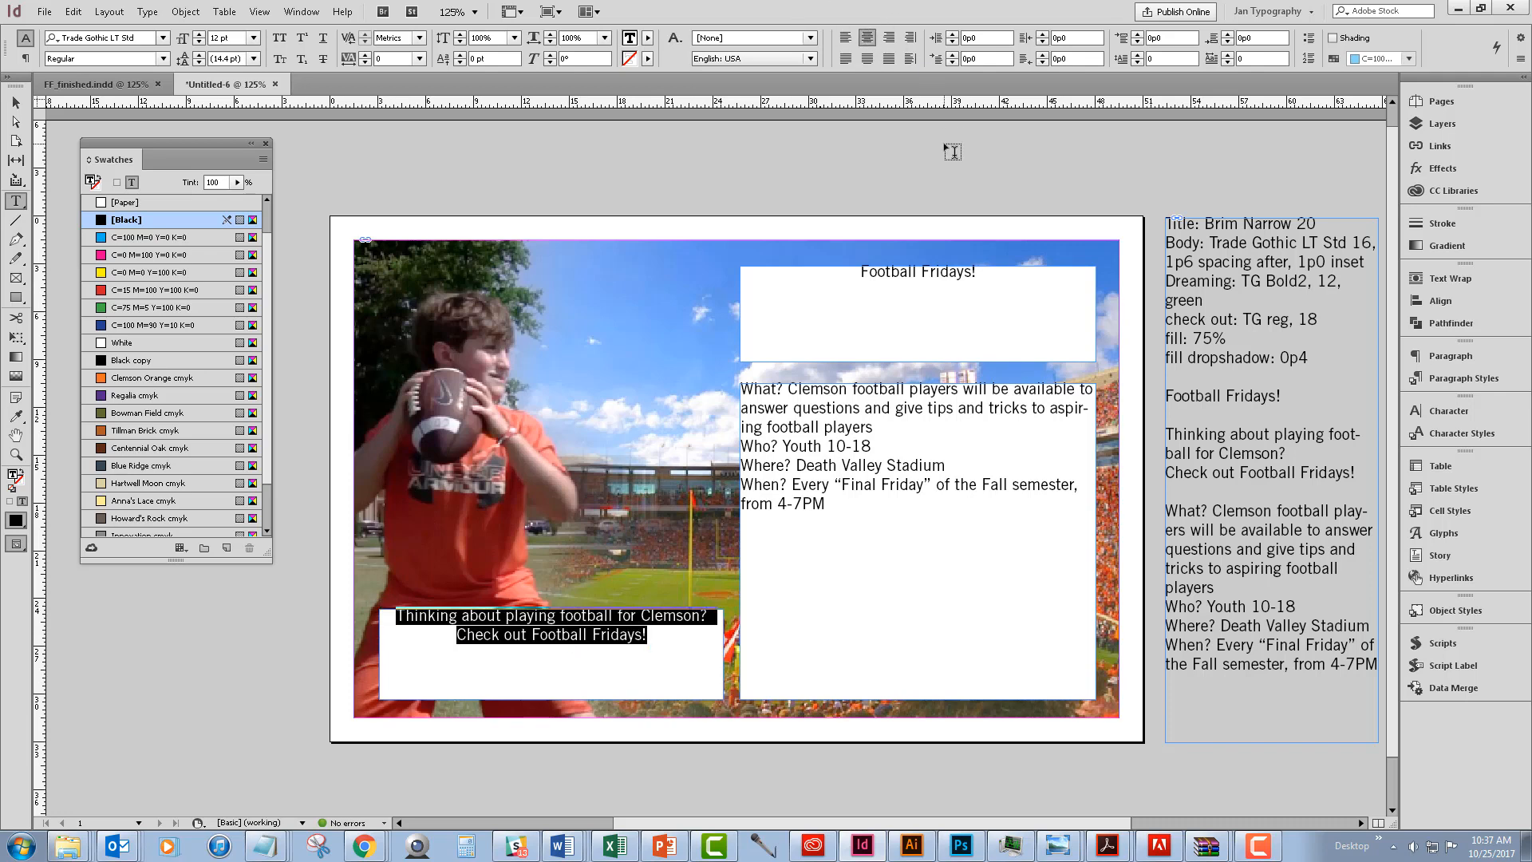
Center the text vertically within both the title box and the lower-left box
{"action": "left_click", "coordinate": [15, 103]}
{"action": "left_click", "coordinate": [675, 638]}
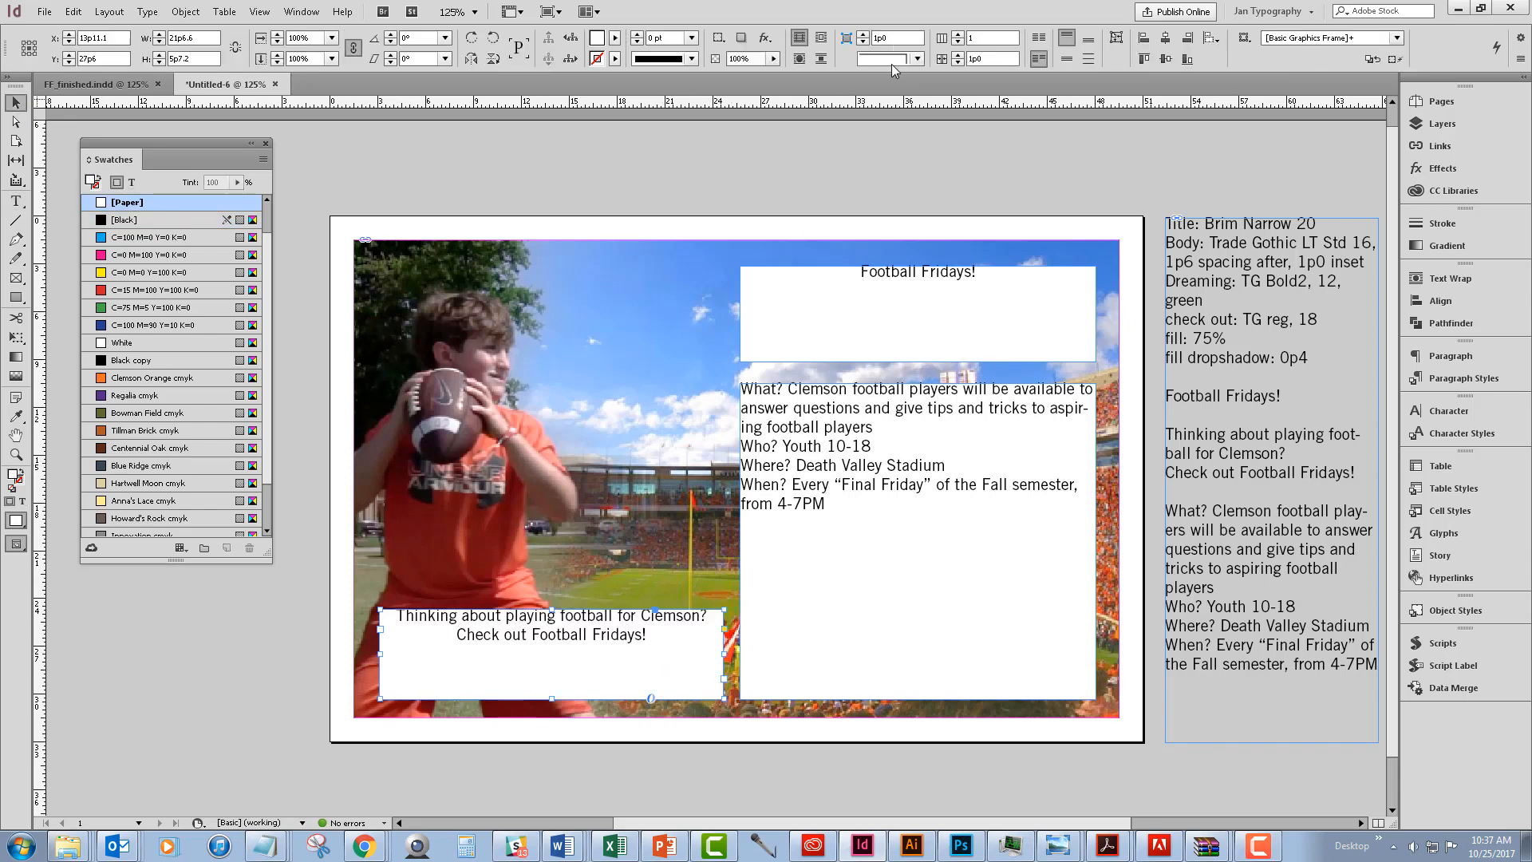
{"action": "left_click", "coordinate": [798, 37]}
{"action": "left_click", "coordinate": [859, 494]}
{"action": "left_click", "coordinate": [916, 321]}
{"action": "left_click", "coordinate": [547, 653], "text": "shift"}
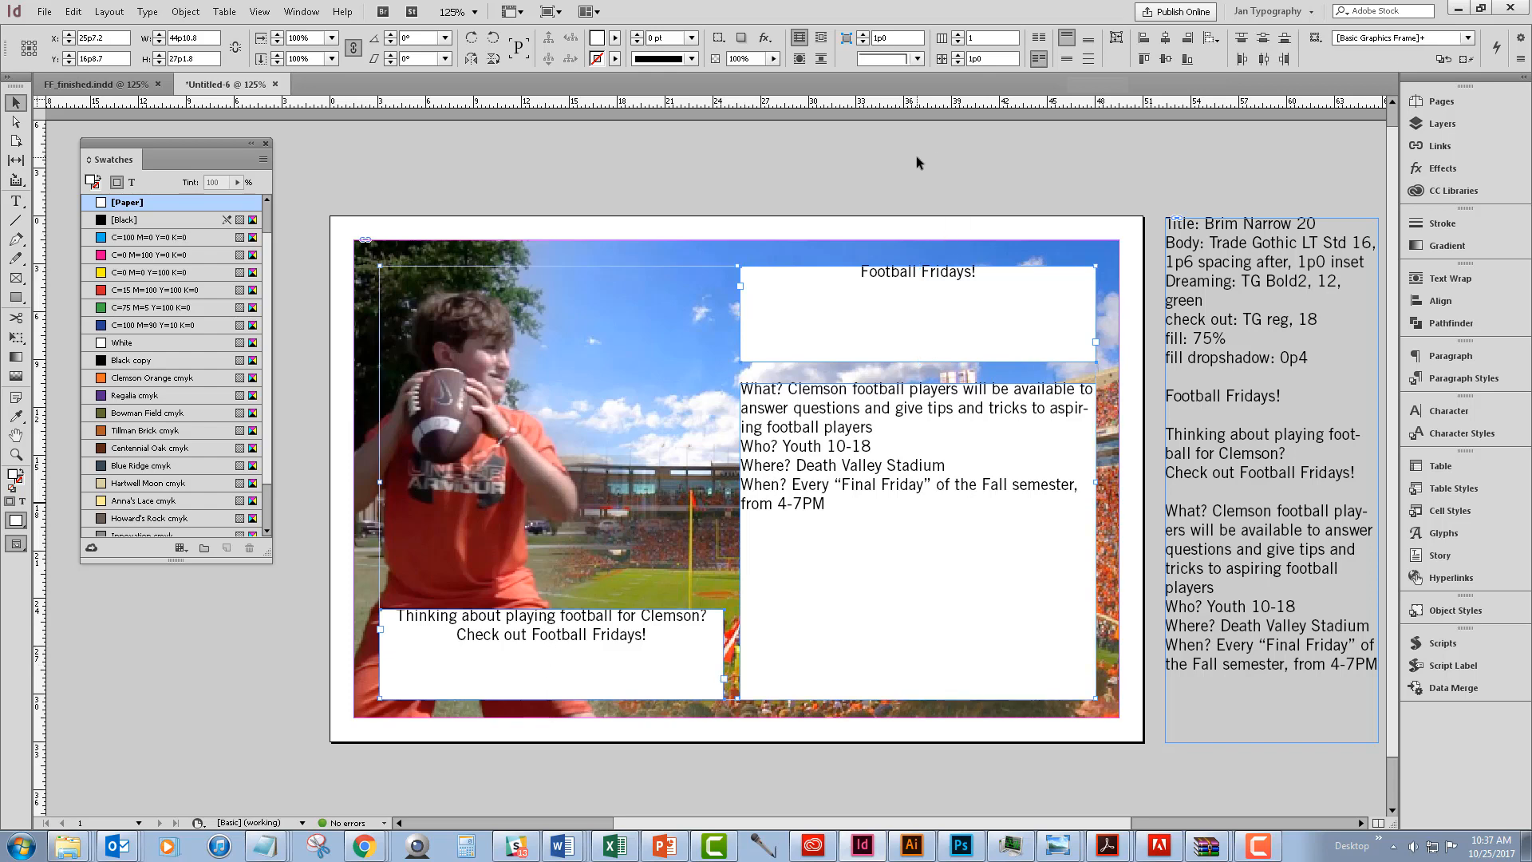
{"action": "left_click", "coordinate": [926, 291]}
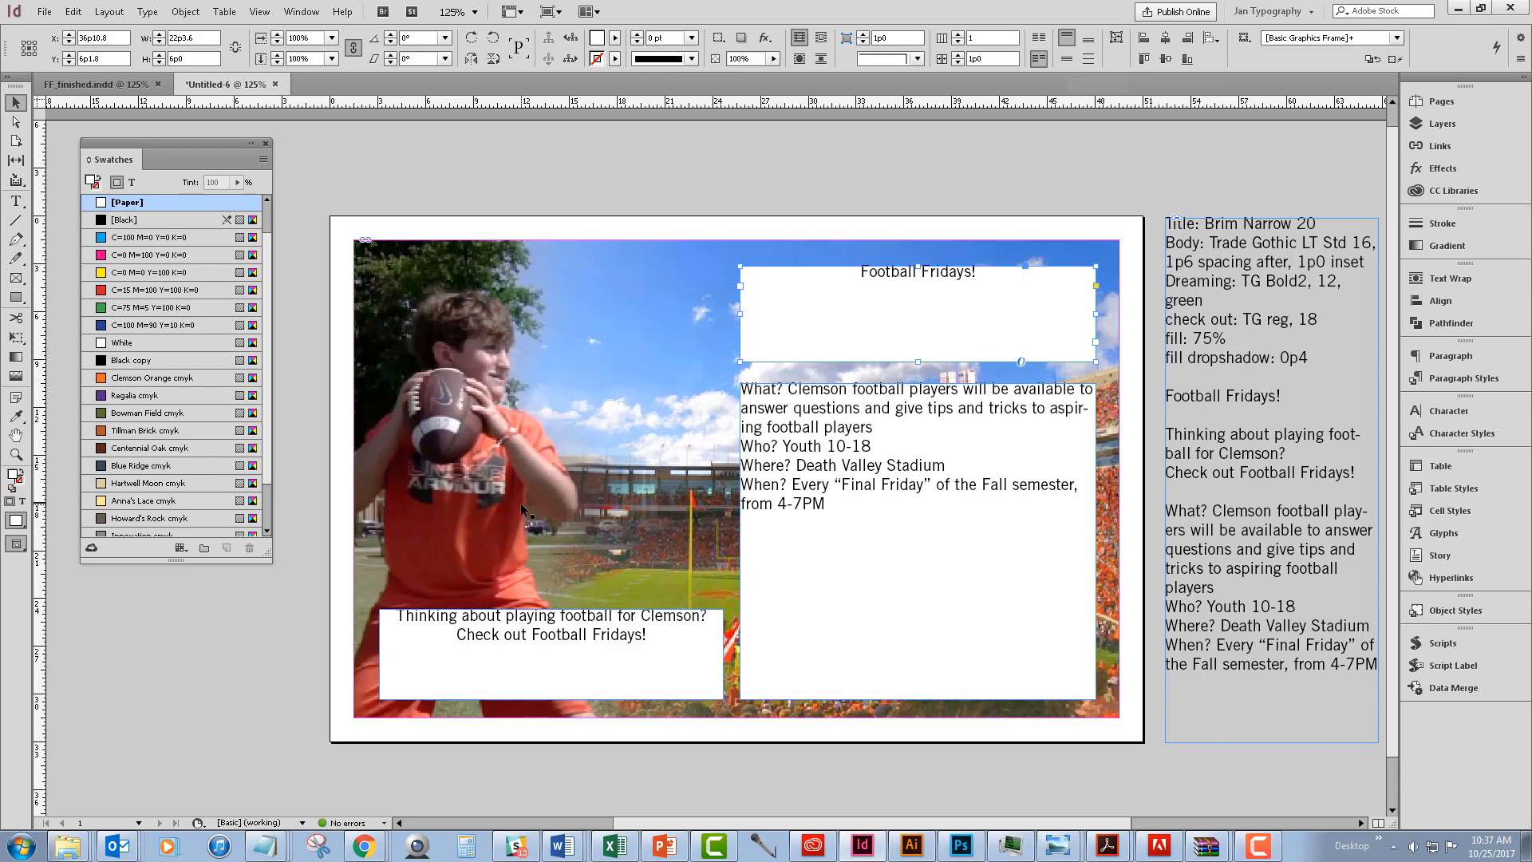
{"action": "left_click", "coordinate": [502, 629], "text": "shift"}
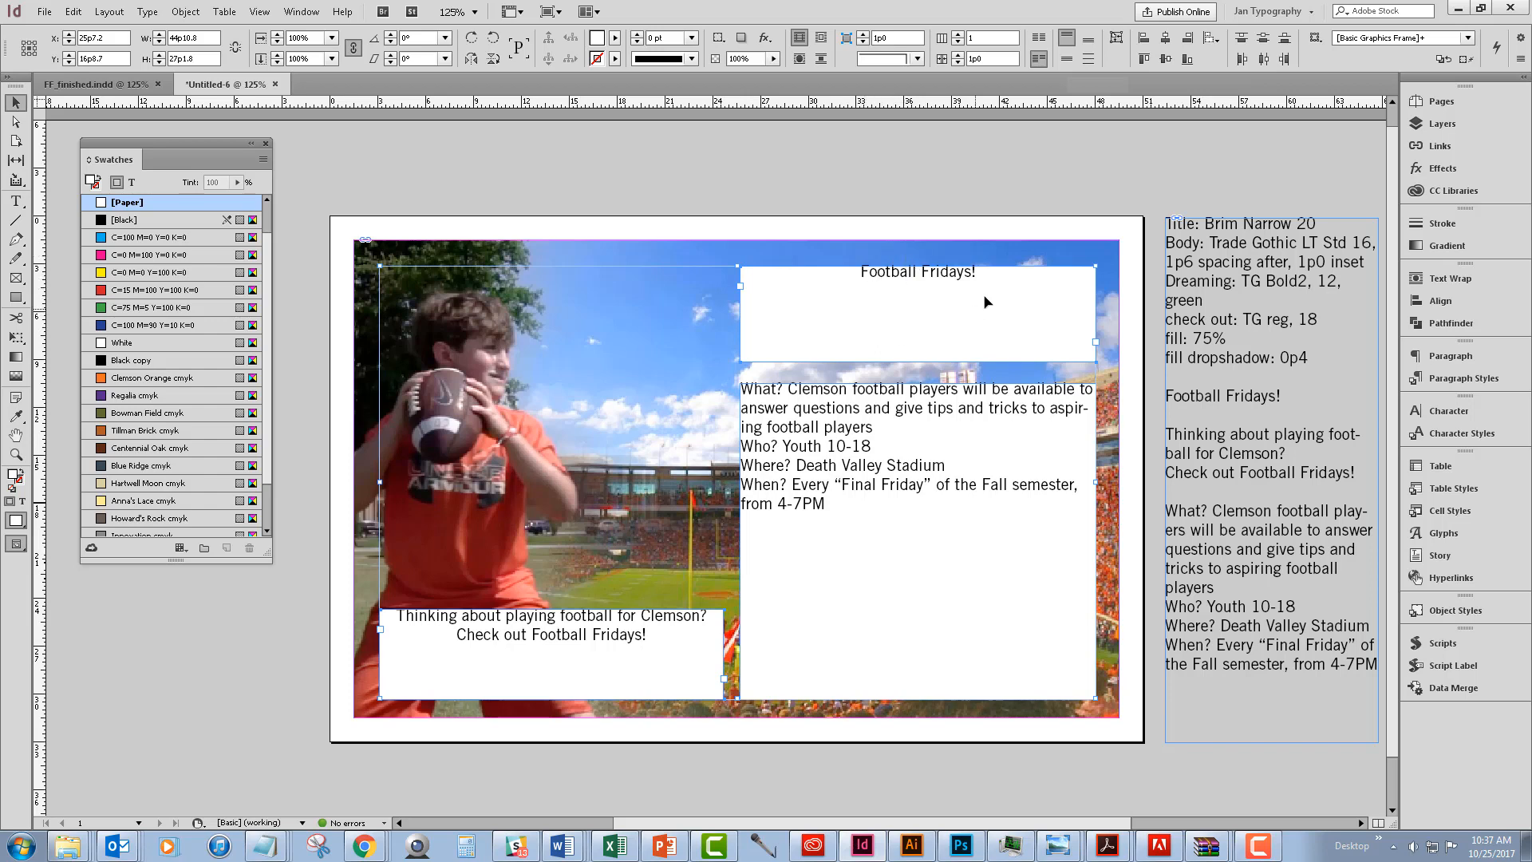
{"action": "left_click", "coordinate": [1066, 60]}
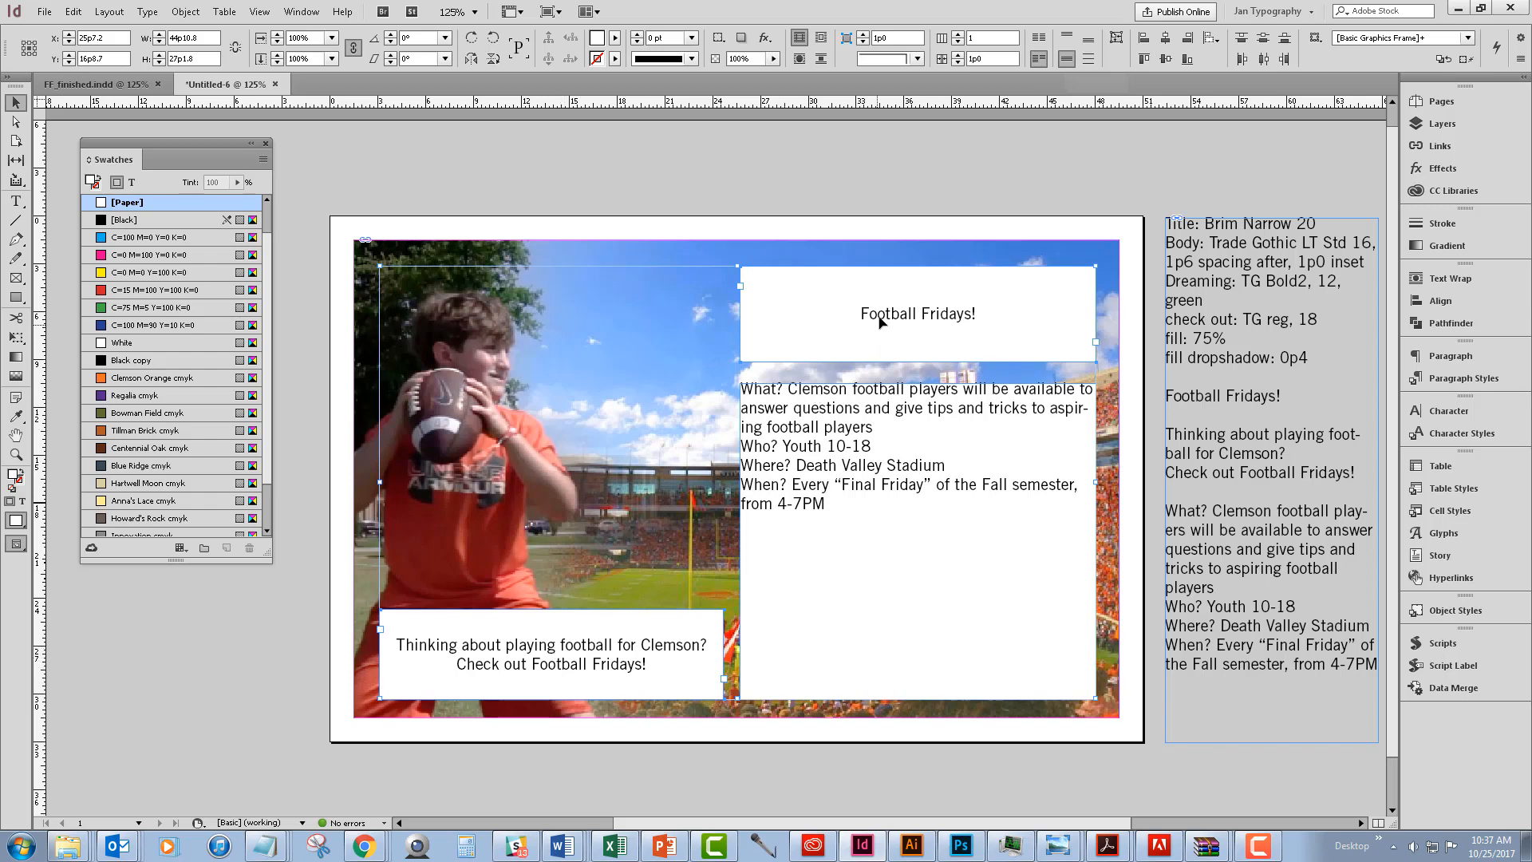
Format the "Football Fridays!" title in the Brim Narrow font at 20 pt
{"action": "double_click", "coordinate": [949, 315]}
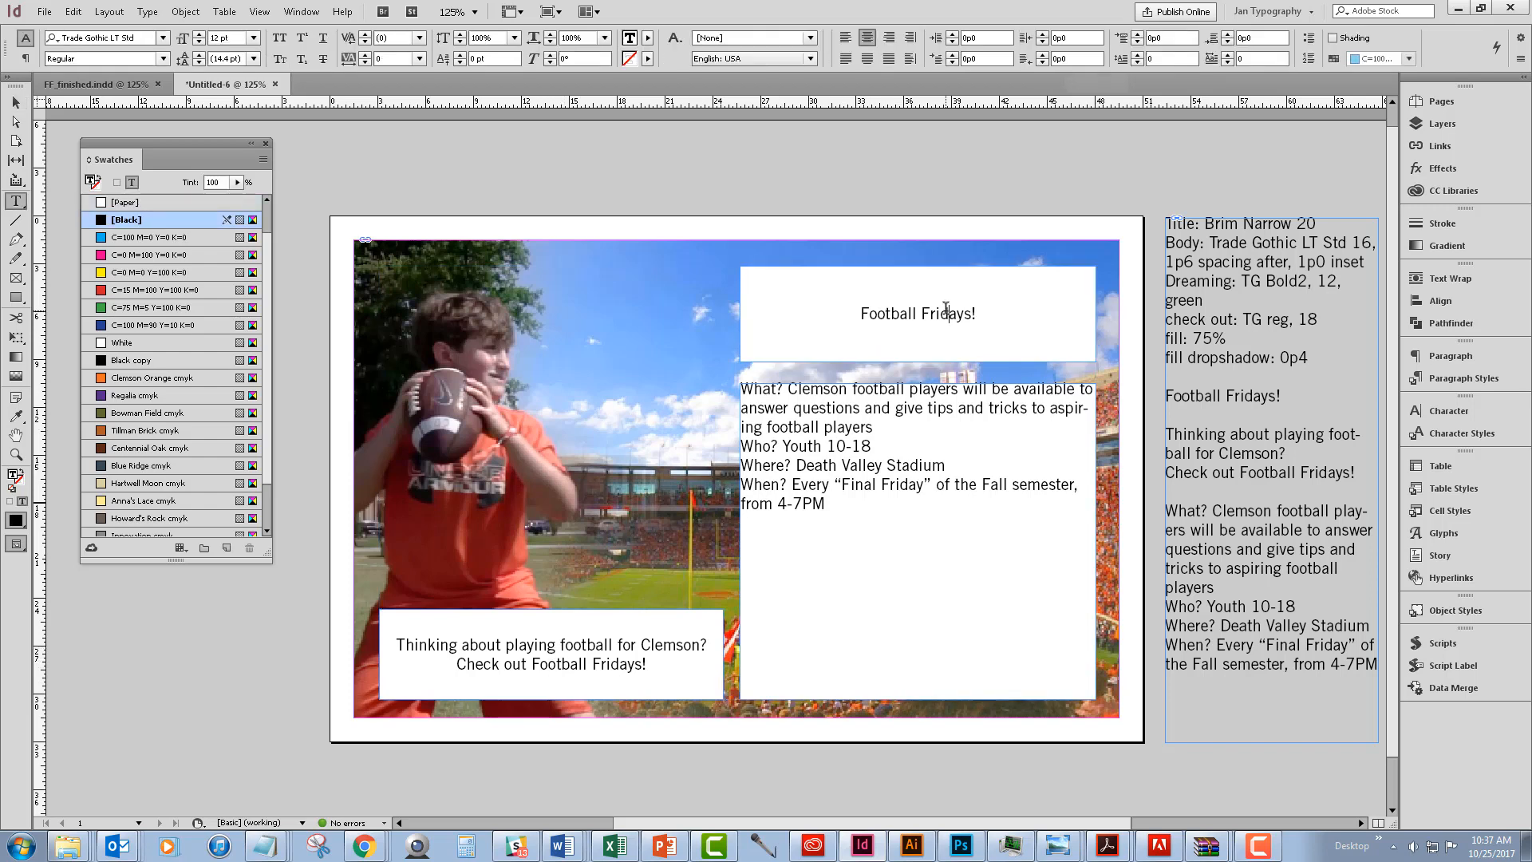
{"action": "left_click_drag", "start_coordinate": [978, 315], "coordinate": [864, 312]}
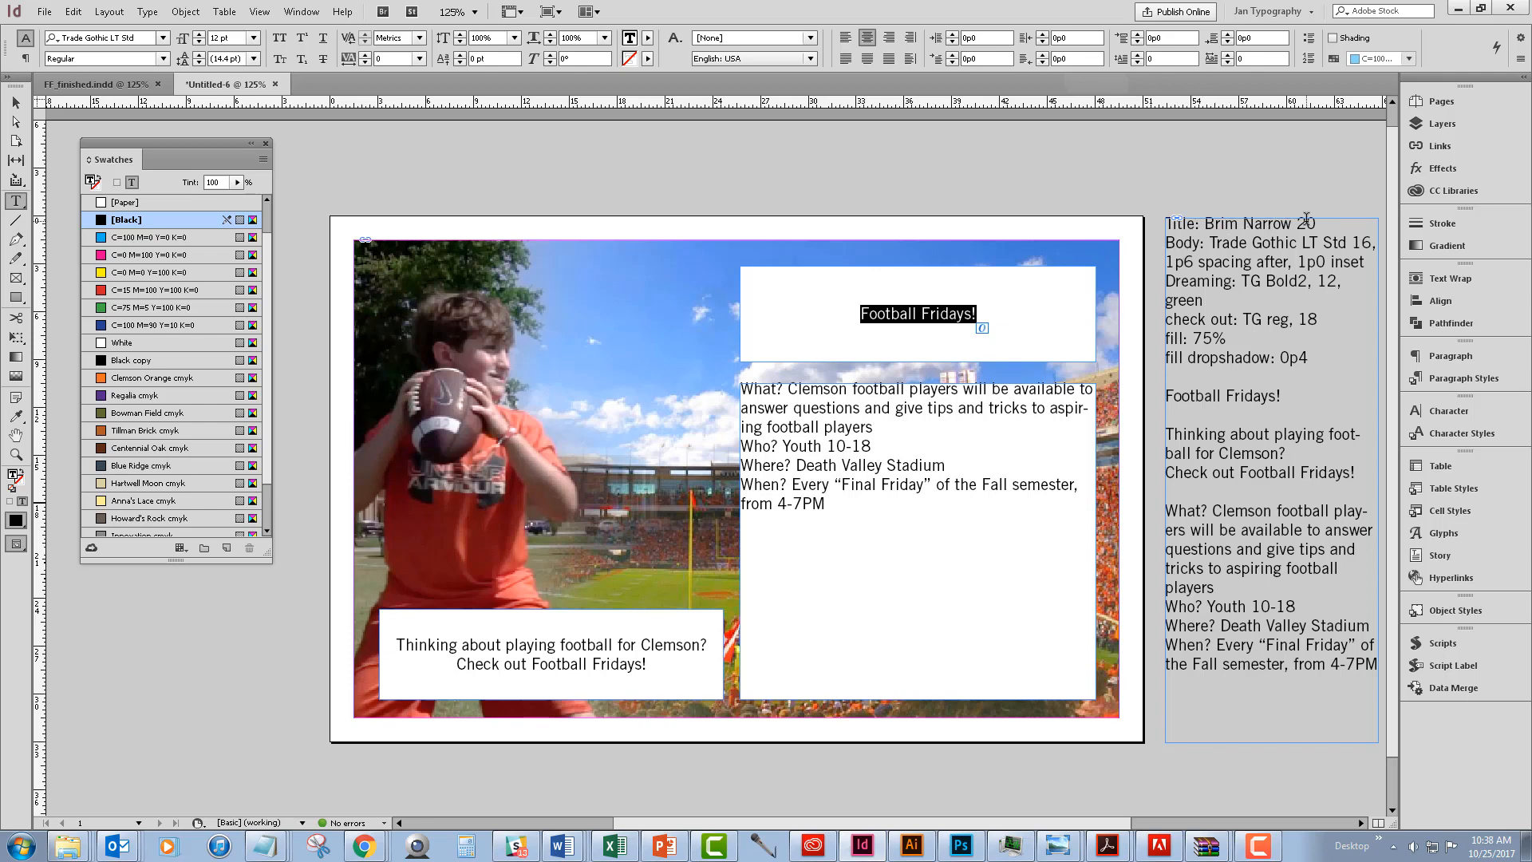
{"action": "left_click", "coordinate": [162, 38]}
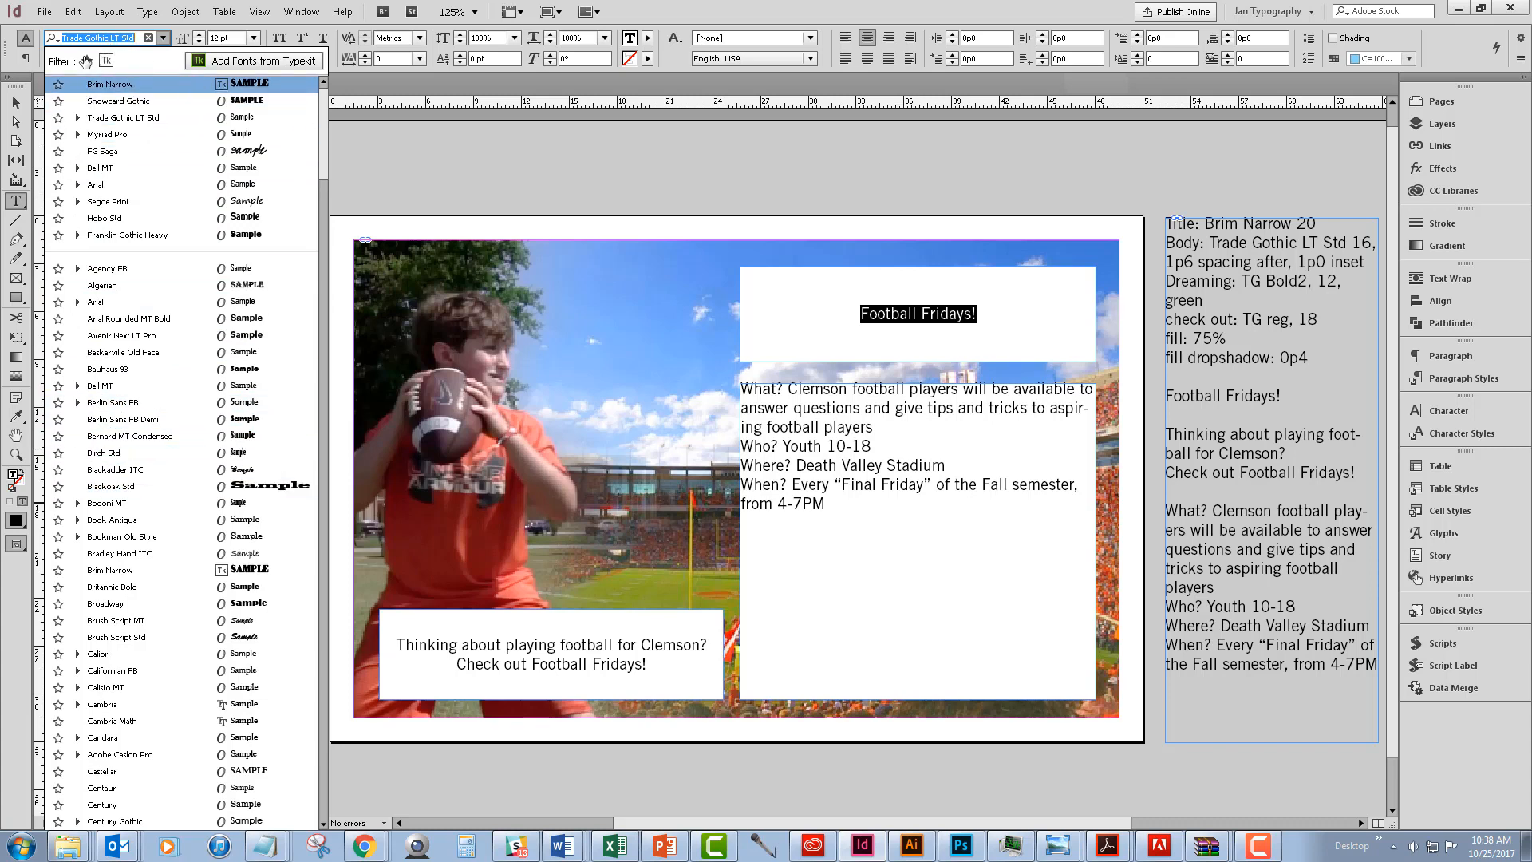
{"action": "left_click", "coordinate": [112, 89]}
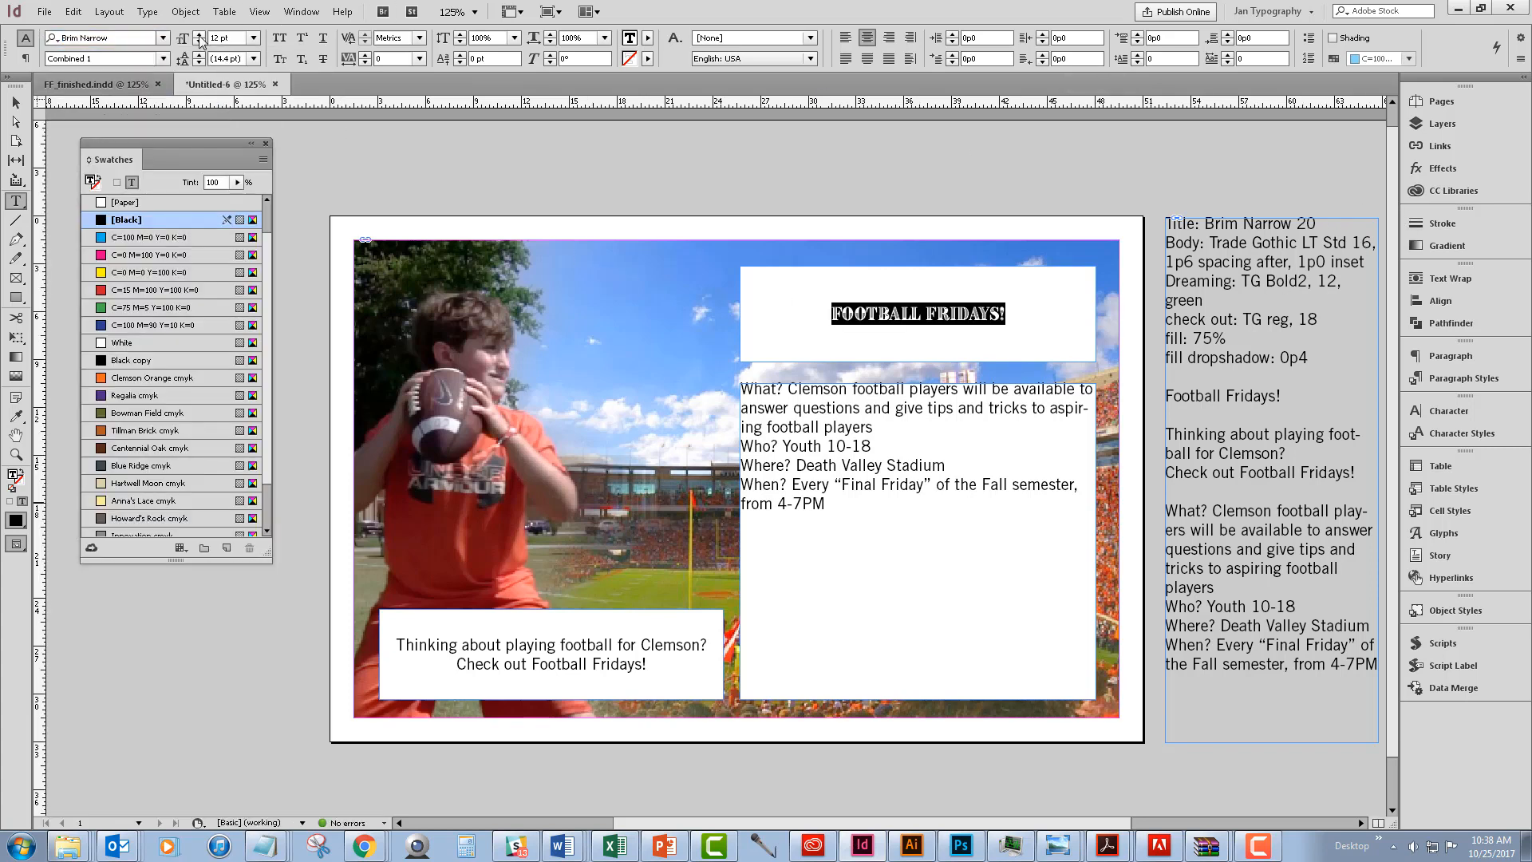
{"action": "left_click", "coordinate": [252, 39]}
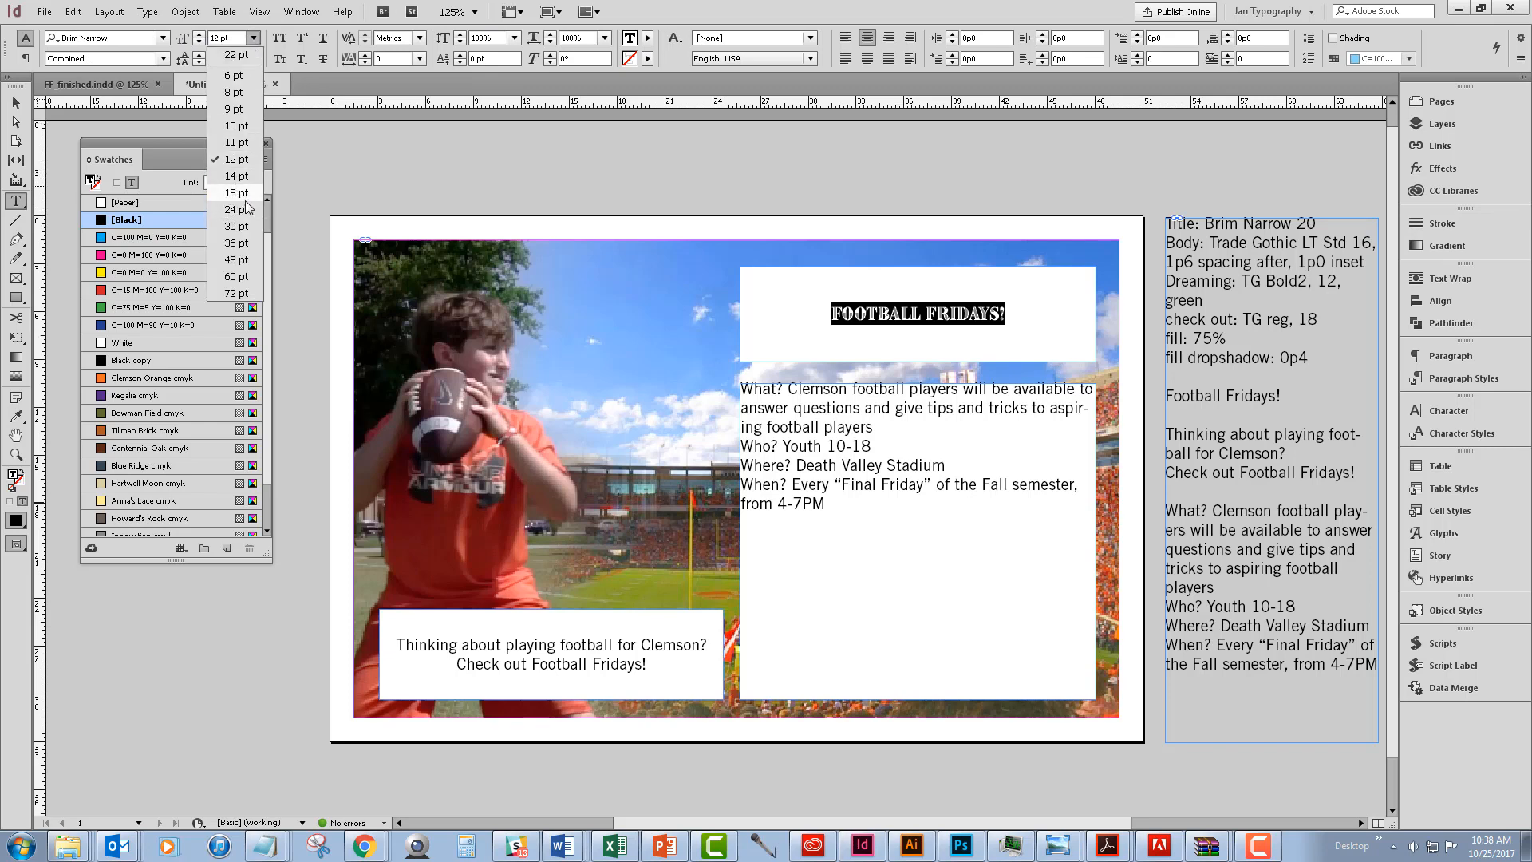
{"action": "left_click", "coordinate": [200, 36]}
{"action": "left_click", "coordinate": [200, 36]}
{"action": "left_click", "coordinate": [199, 36]}
{"action": "left_click", "coordinate": [199, 36]}
{"action": "left_click", "coordinate": [200, 35]}
{"action": "left_click", "coordinate": [200, 36]}
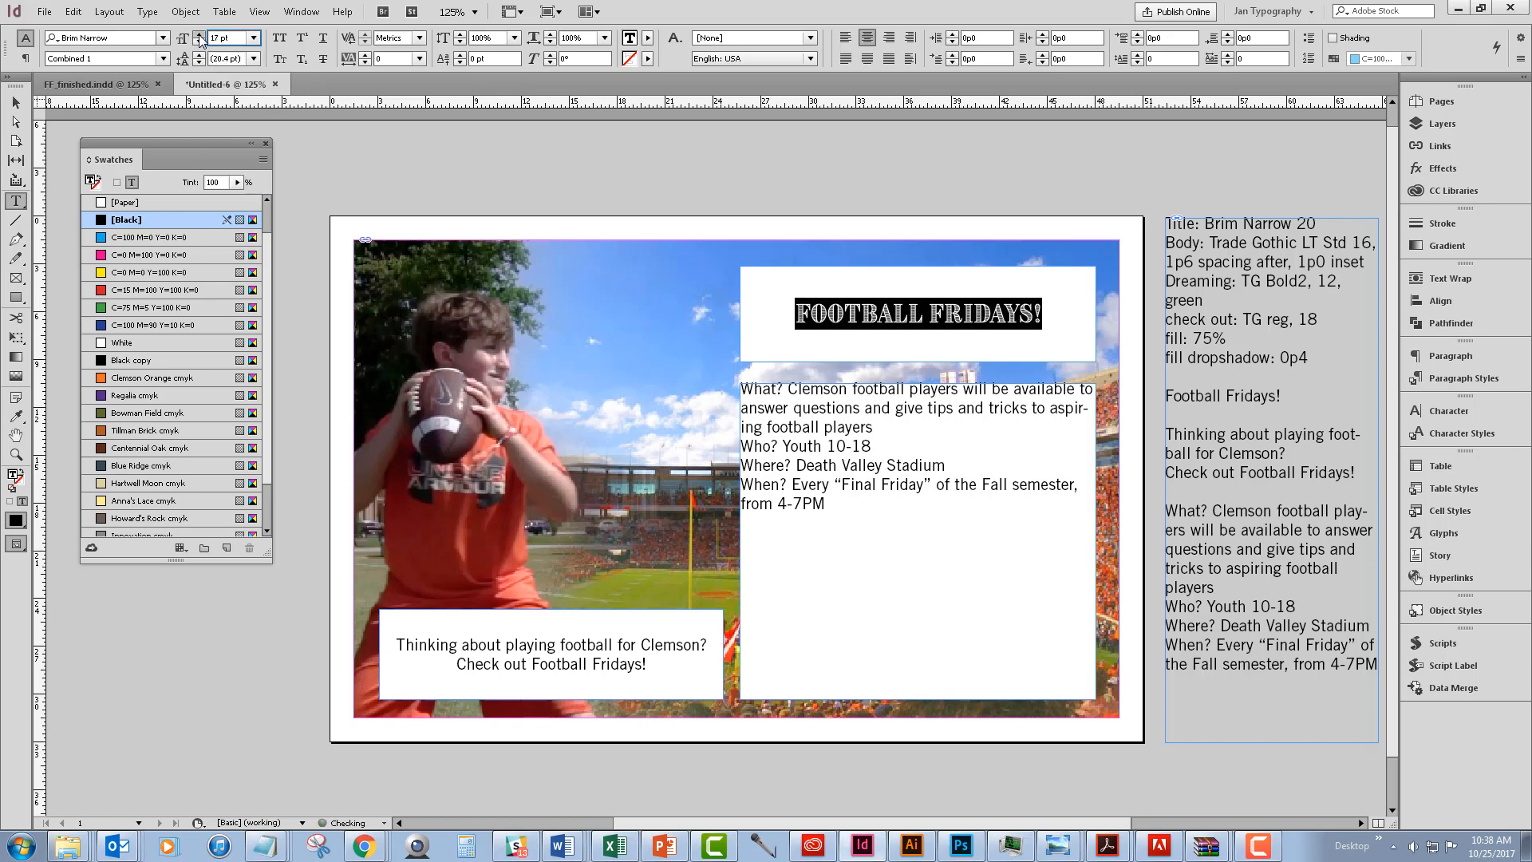
{"action": "left_click", "coordinate": [200, 36]}
{"action": "left_click", "coordinate": [199, 36]}
{"action": "left_click", "coordinate": [200, 36]}
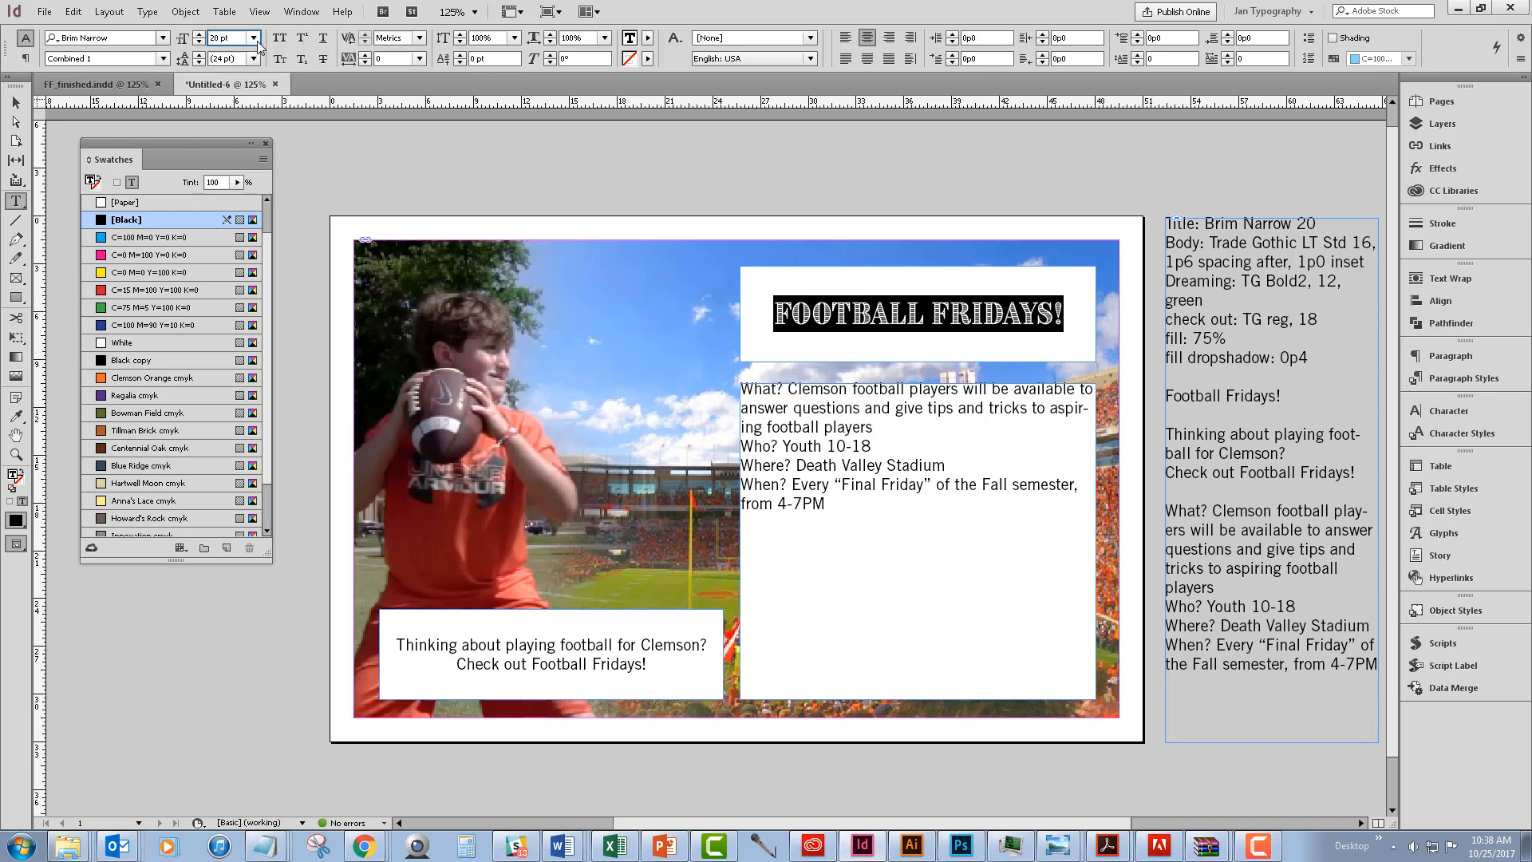
{"action": "left_click", "coordinate": [859, 331]}
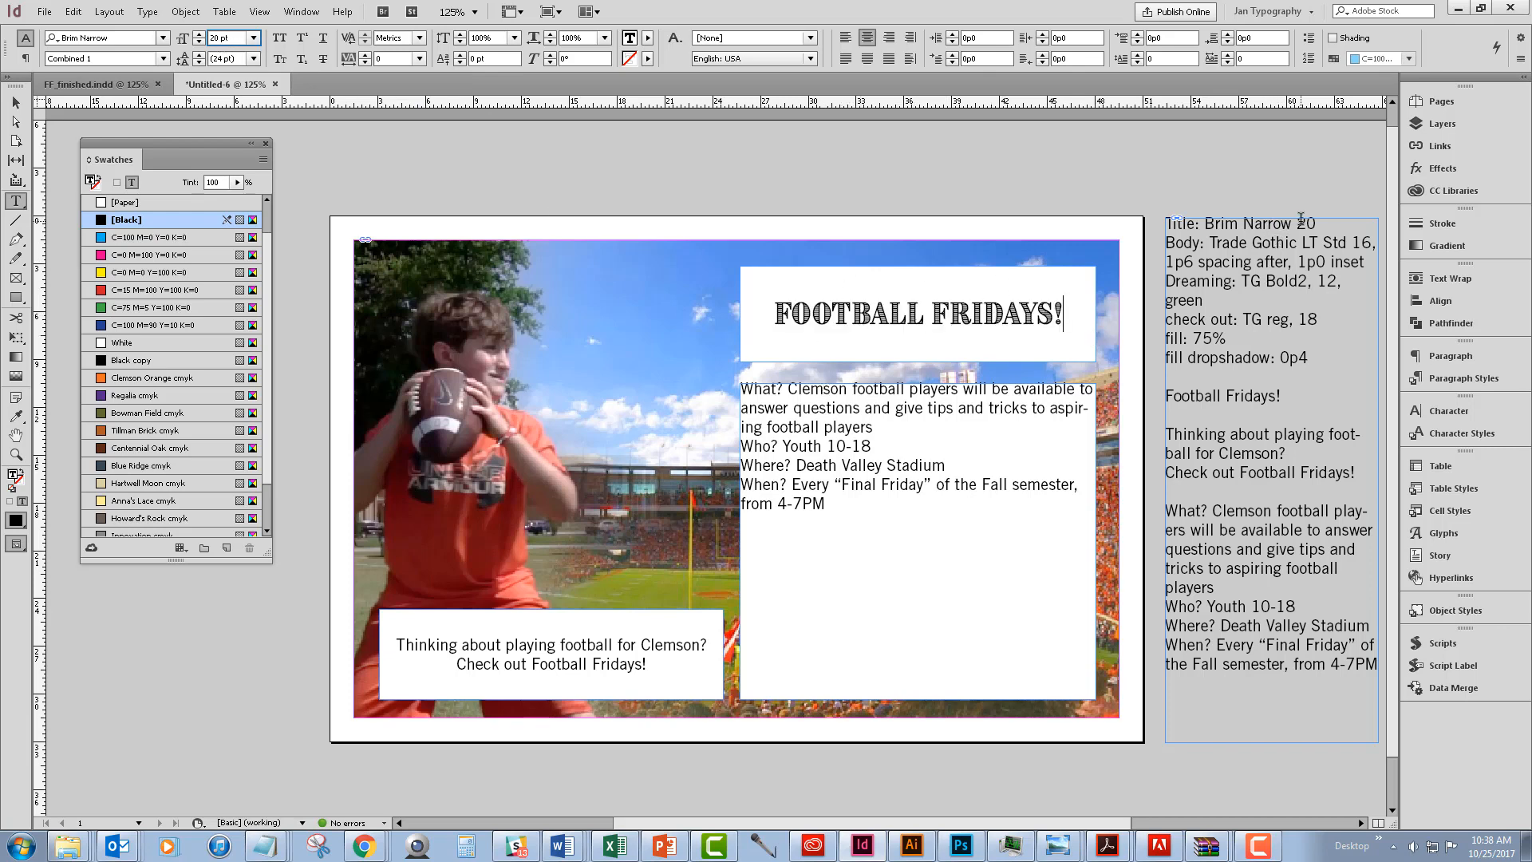
Set all the What, Who, Where and When body text to 16 pt
{"action": "left_click", "coordinate": [813, 412]}
{"action": "left_click_drag", "start_coordinate": [836, 505], "coordinate": [739, 383]}
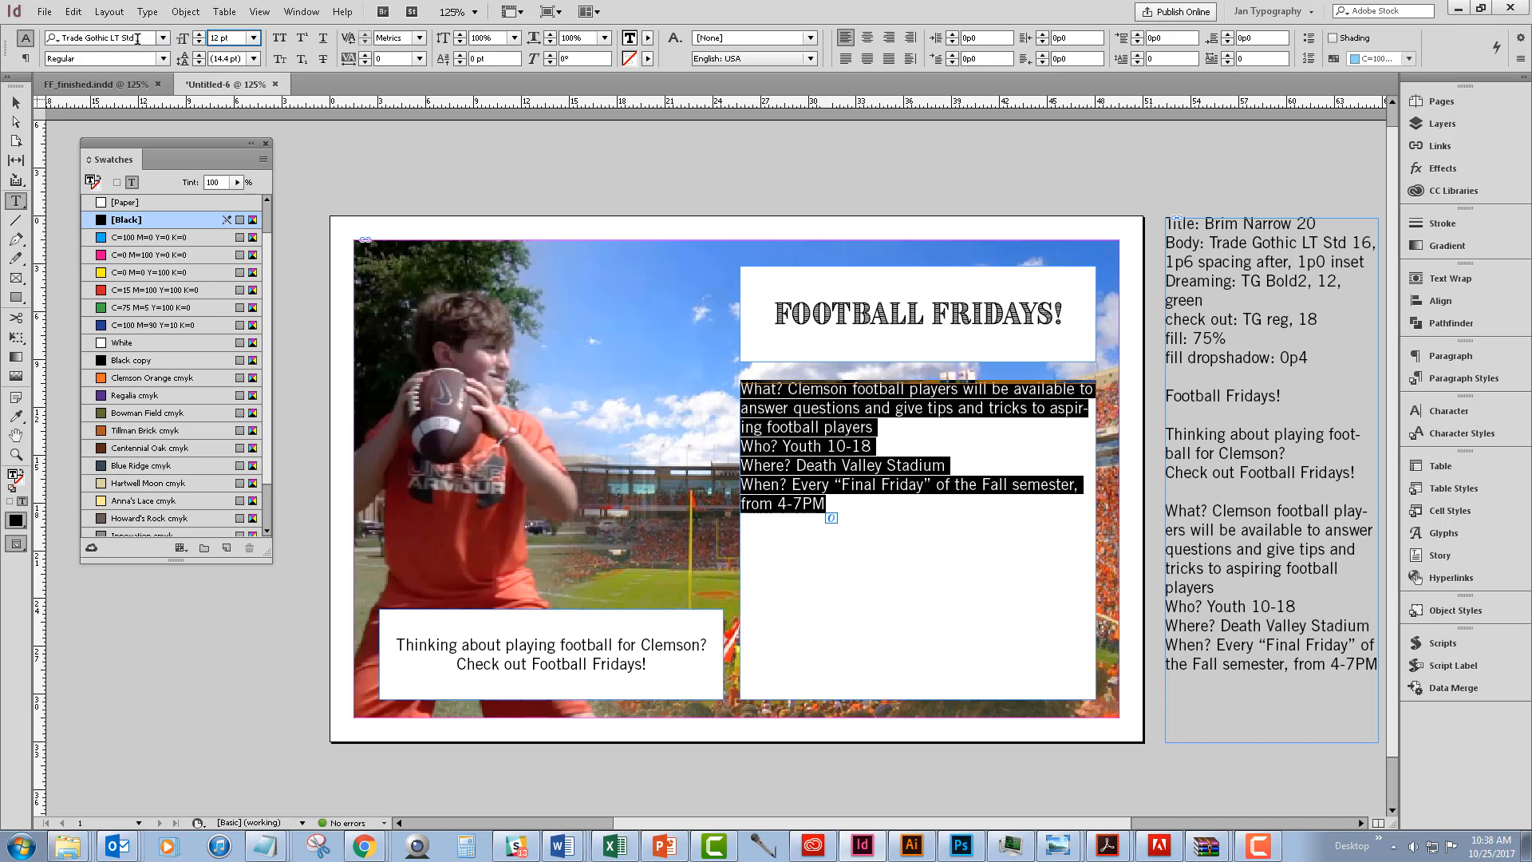
{"action": "left_click", "coordinate": [199, 34]}
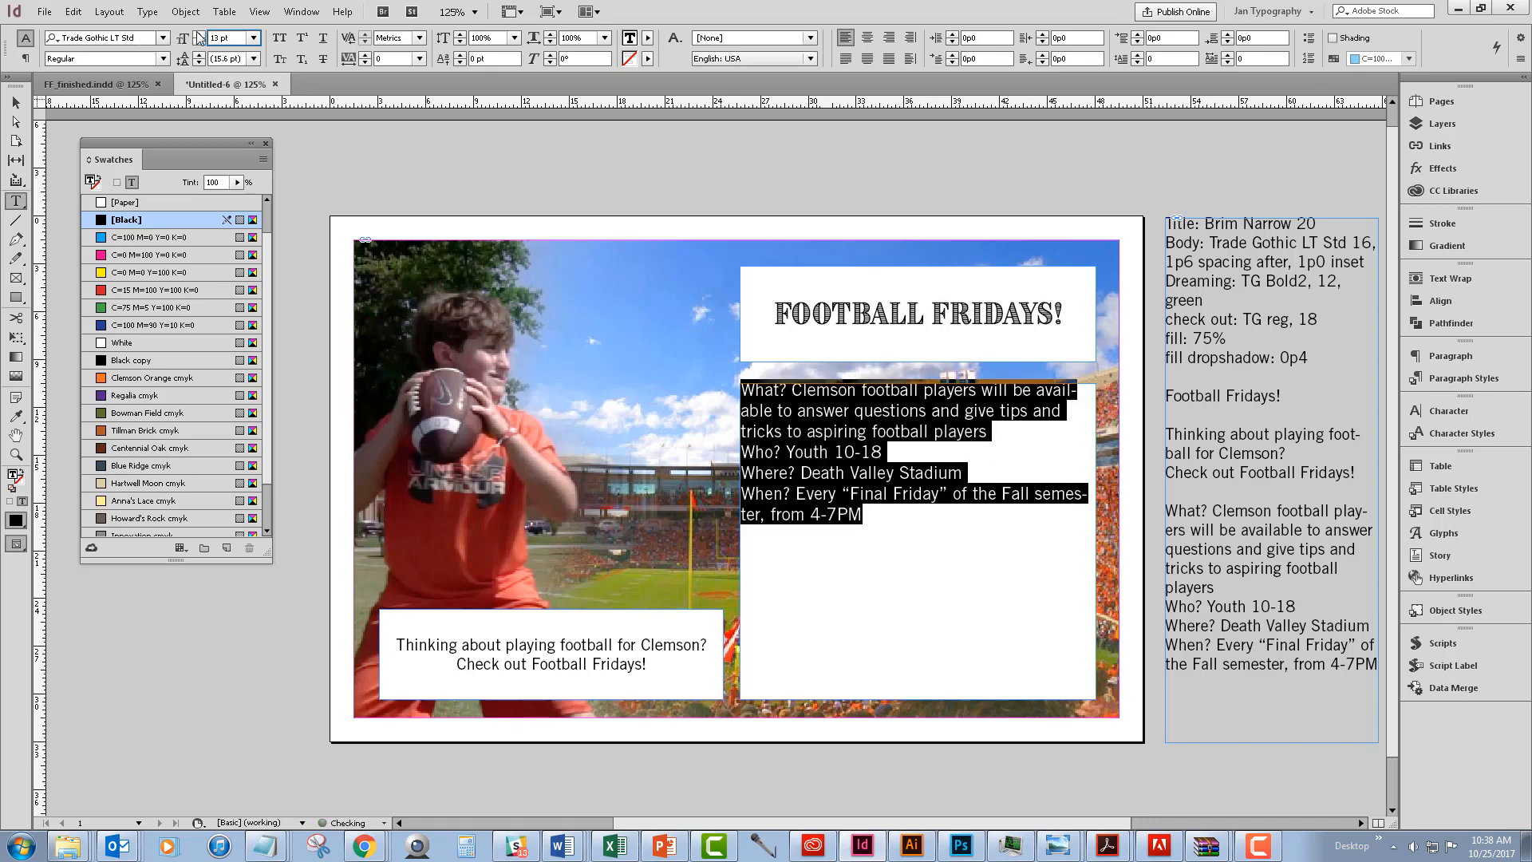
{"action": "left_click", "coordinate": [199, 34]}
{"action": "left_click", "coordinate": [198, 34]}
{"action": "left_click", "coordinate": [199, 34]}
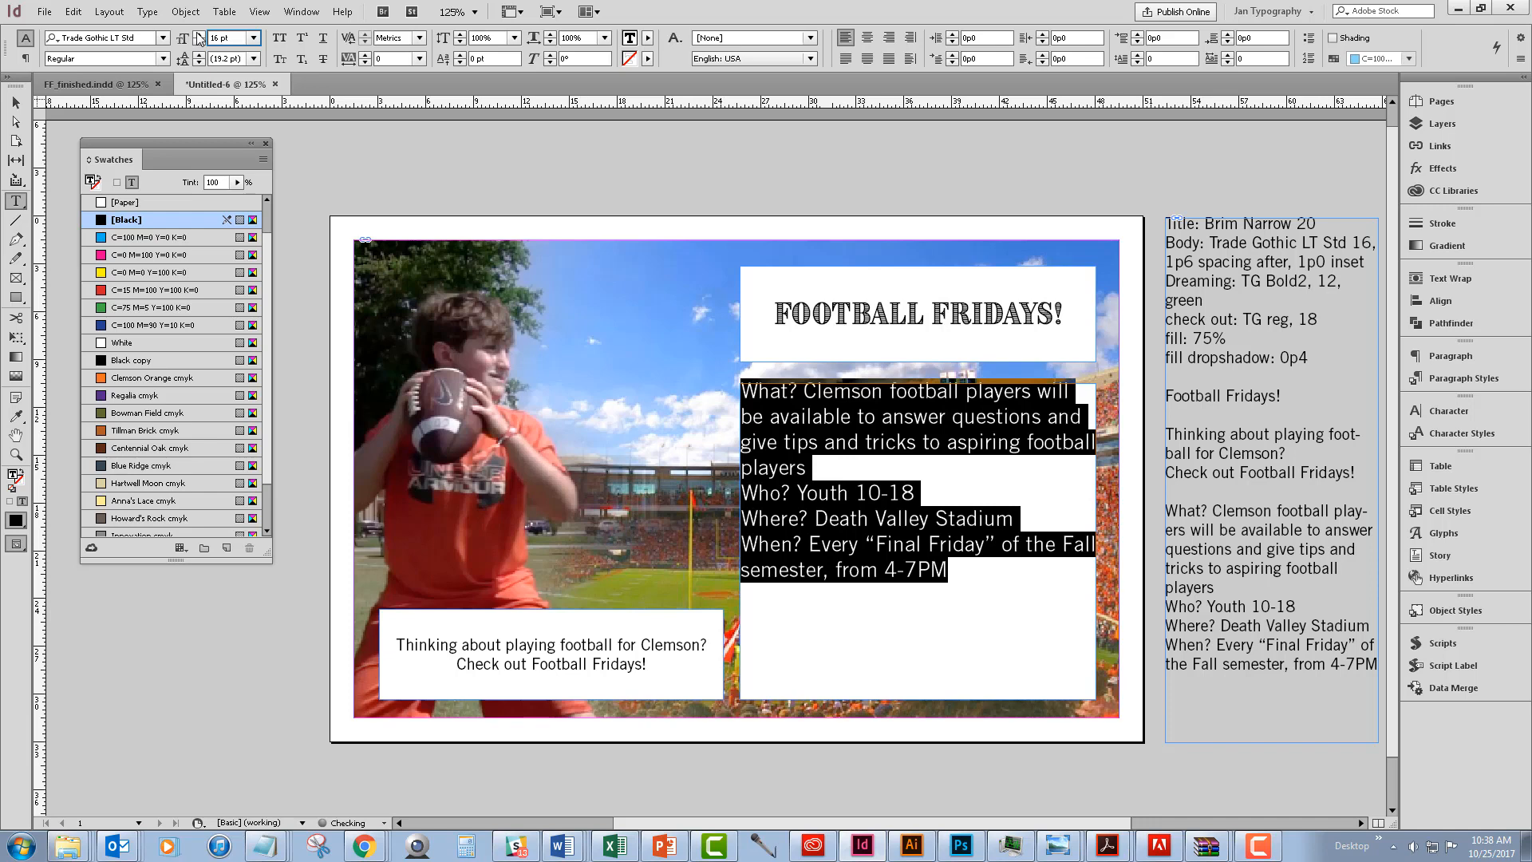
{"action": "left_click", "coordinate": [868, 429]}
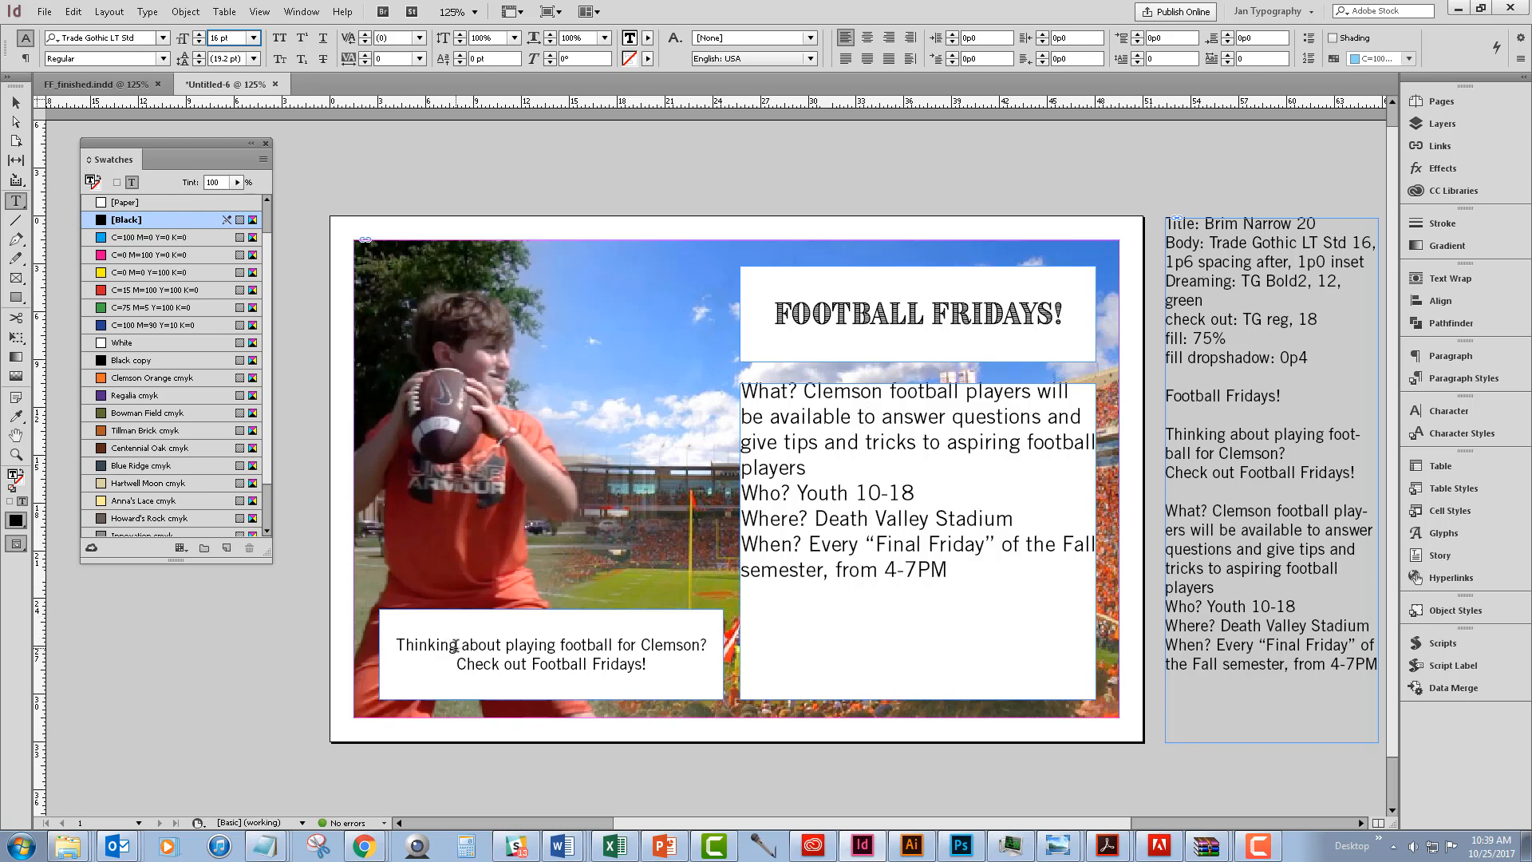
Replace the word "Thinking" with "Dreaming" in the lower-left box
{"action": "left_click_drag", "start_coordinate": [456, 645], "coordinate": [396, 645]}
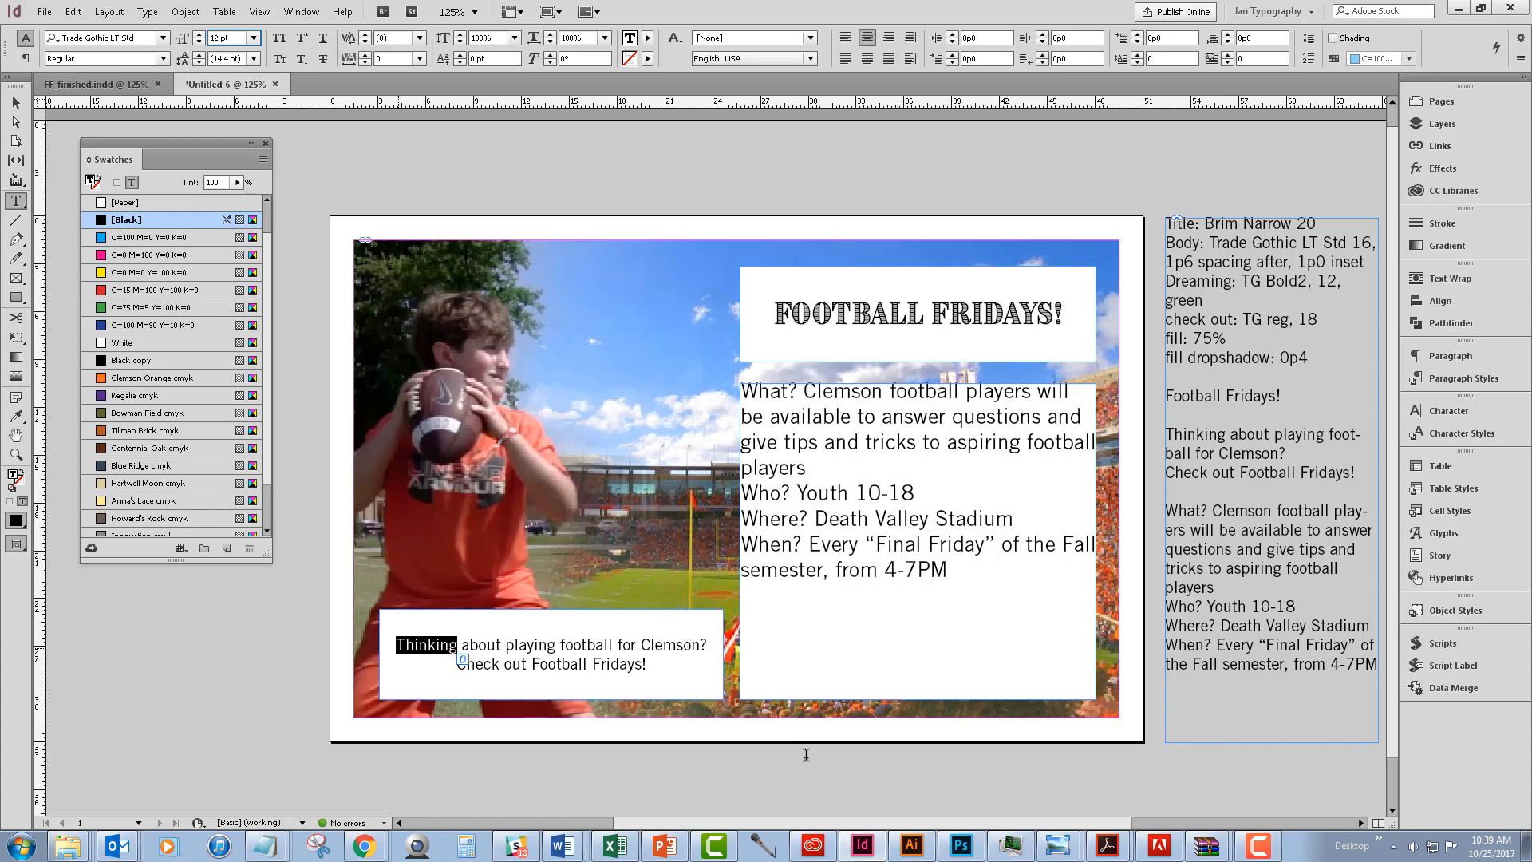
{"action": "type", "text": "Dream"}
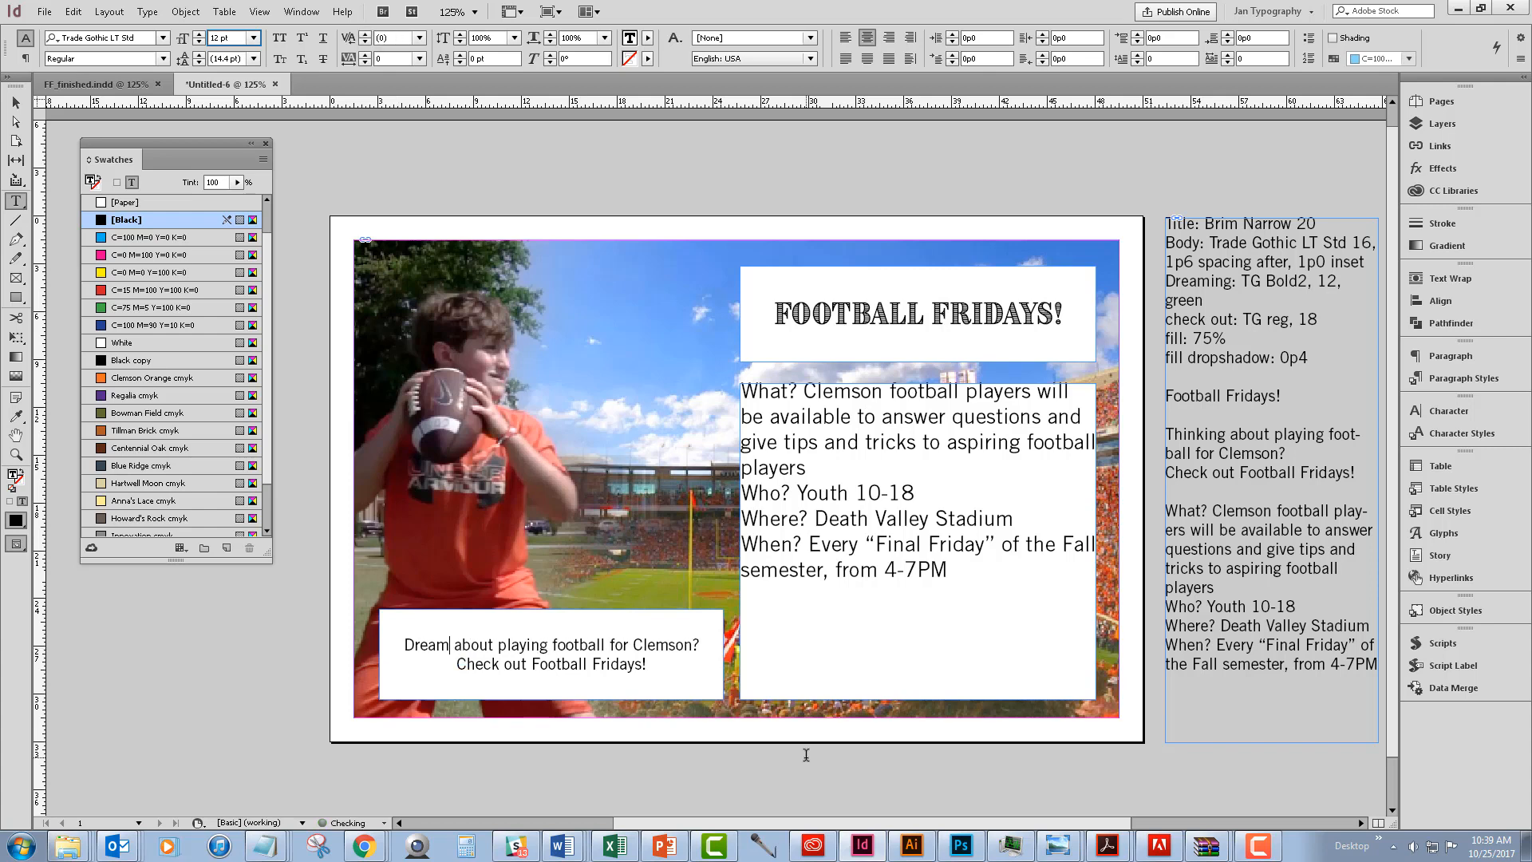
{"action": "type", "text": "ing"}
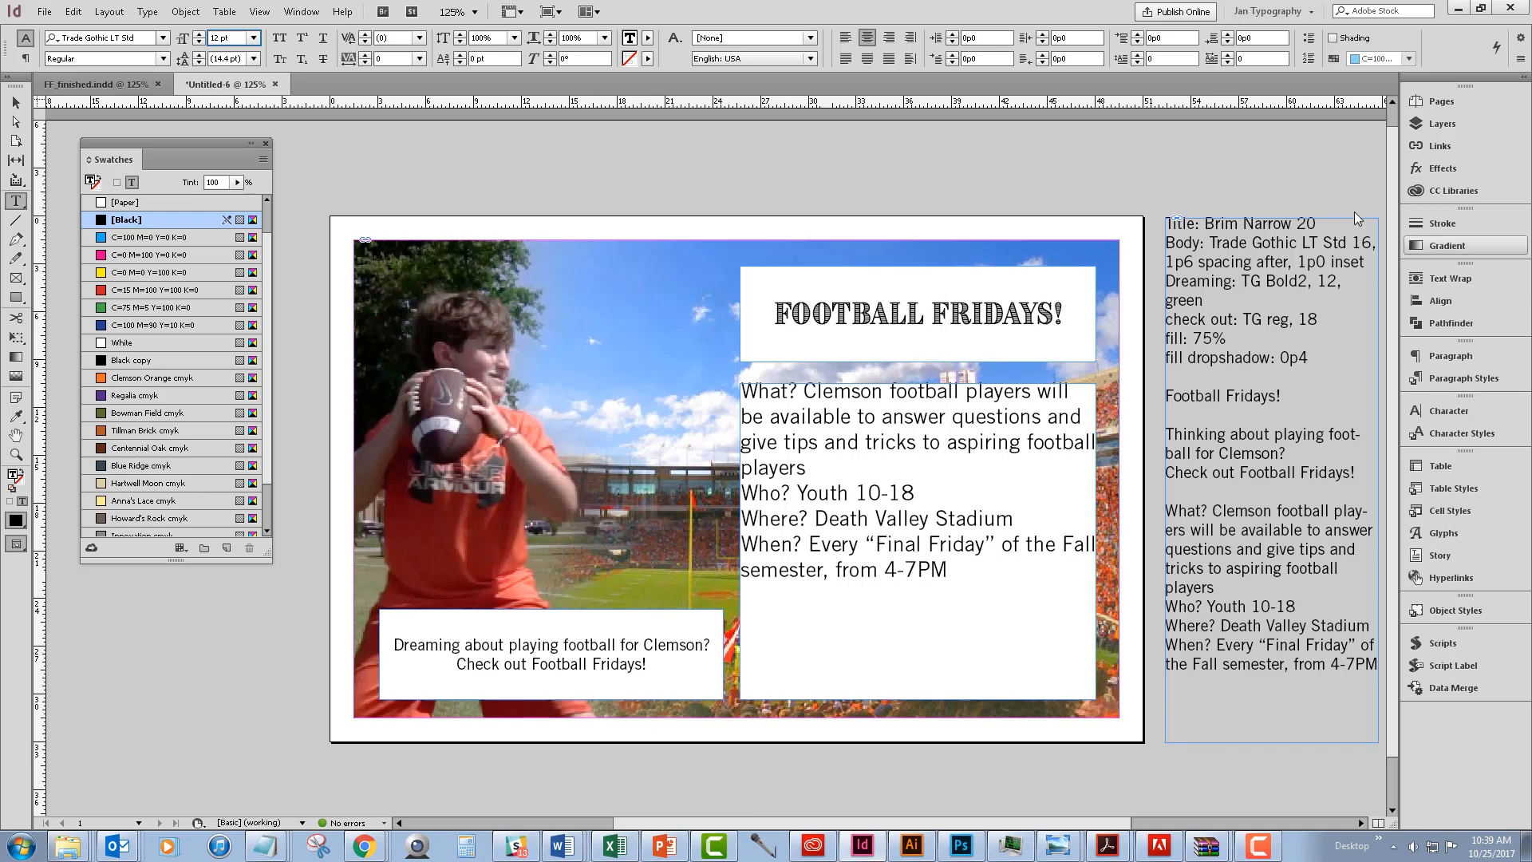
{"action": "left_click", "coordinate": [1225, 257]}
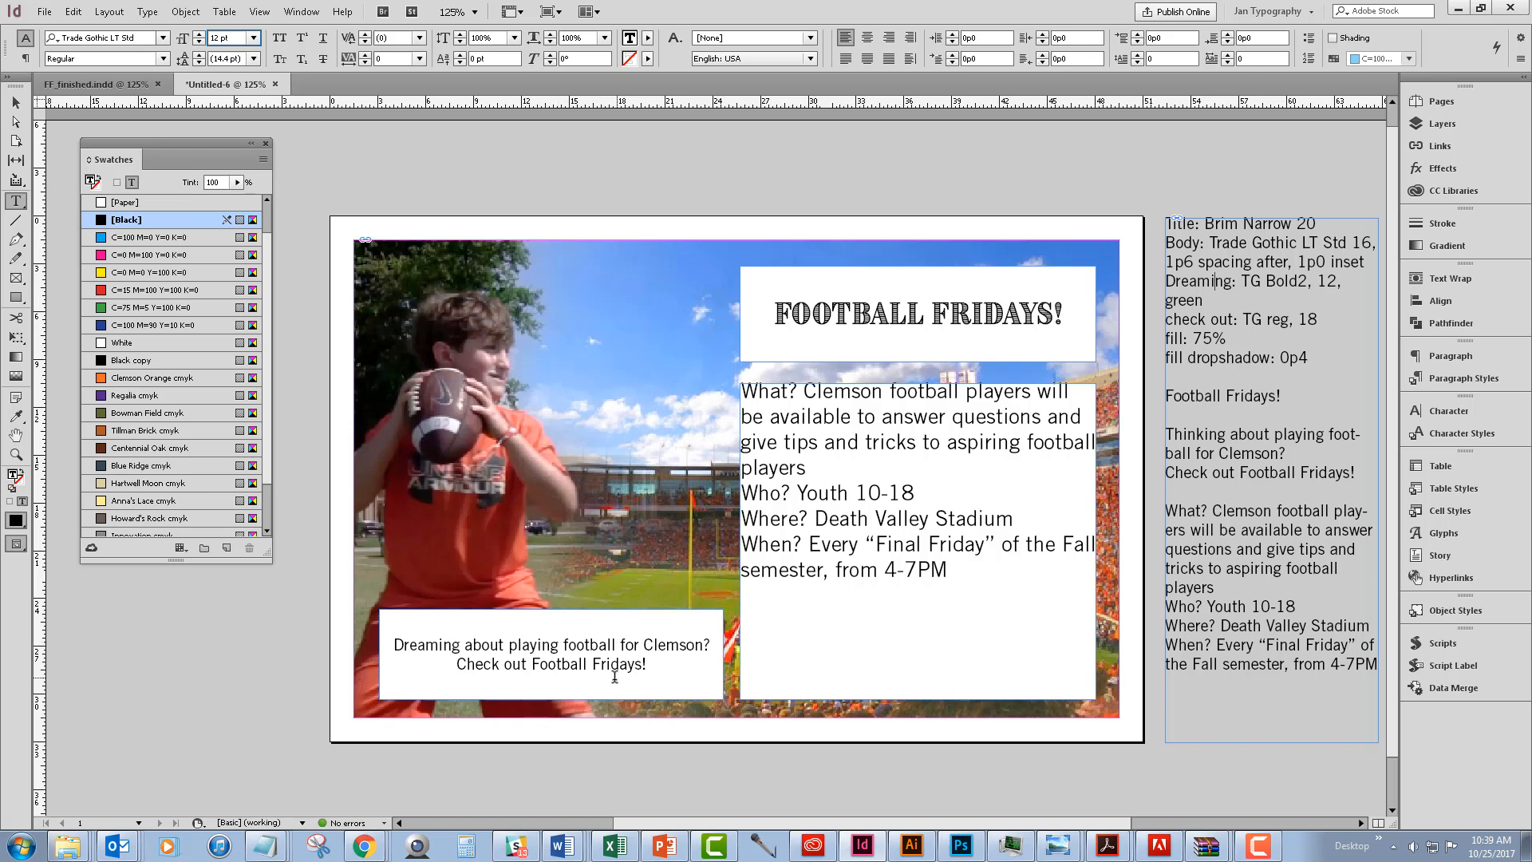
Set the "Dreaming about playing football for Clemson?" line to the Bold No. 2 style of Trade Gothic LT Std
{"action": "left_click_drag", "start_coordinate": [713, 644], "coordinate": [387, 640]}
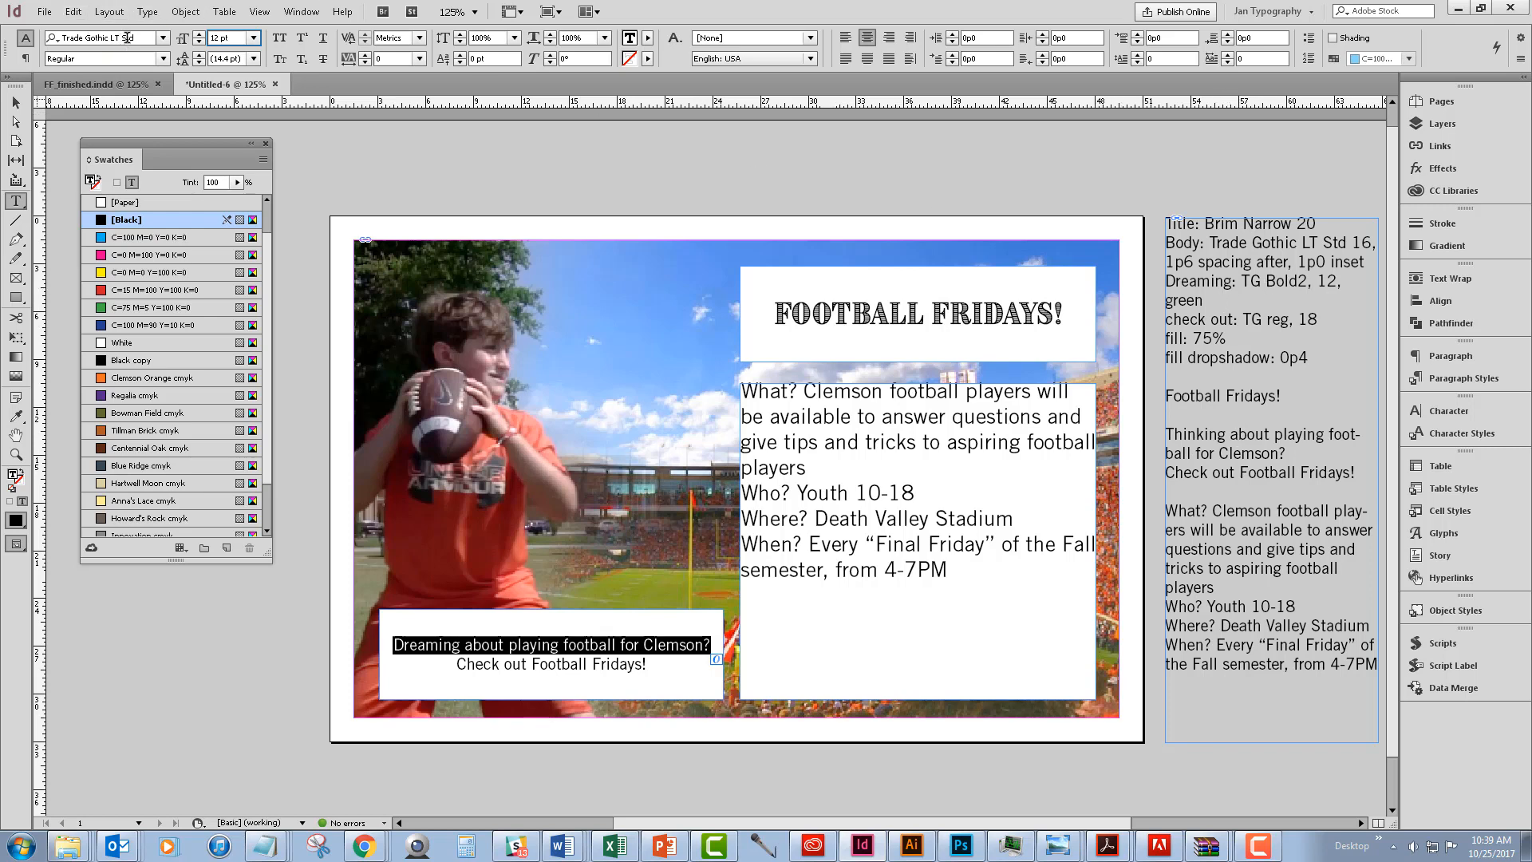
{"action": "left_click", "coordinate": [162, 59]}
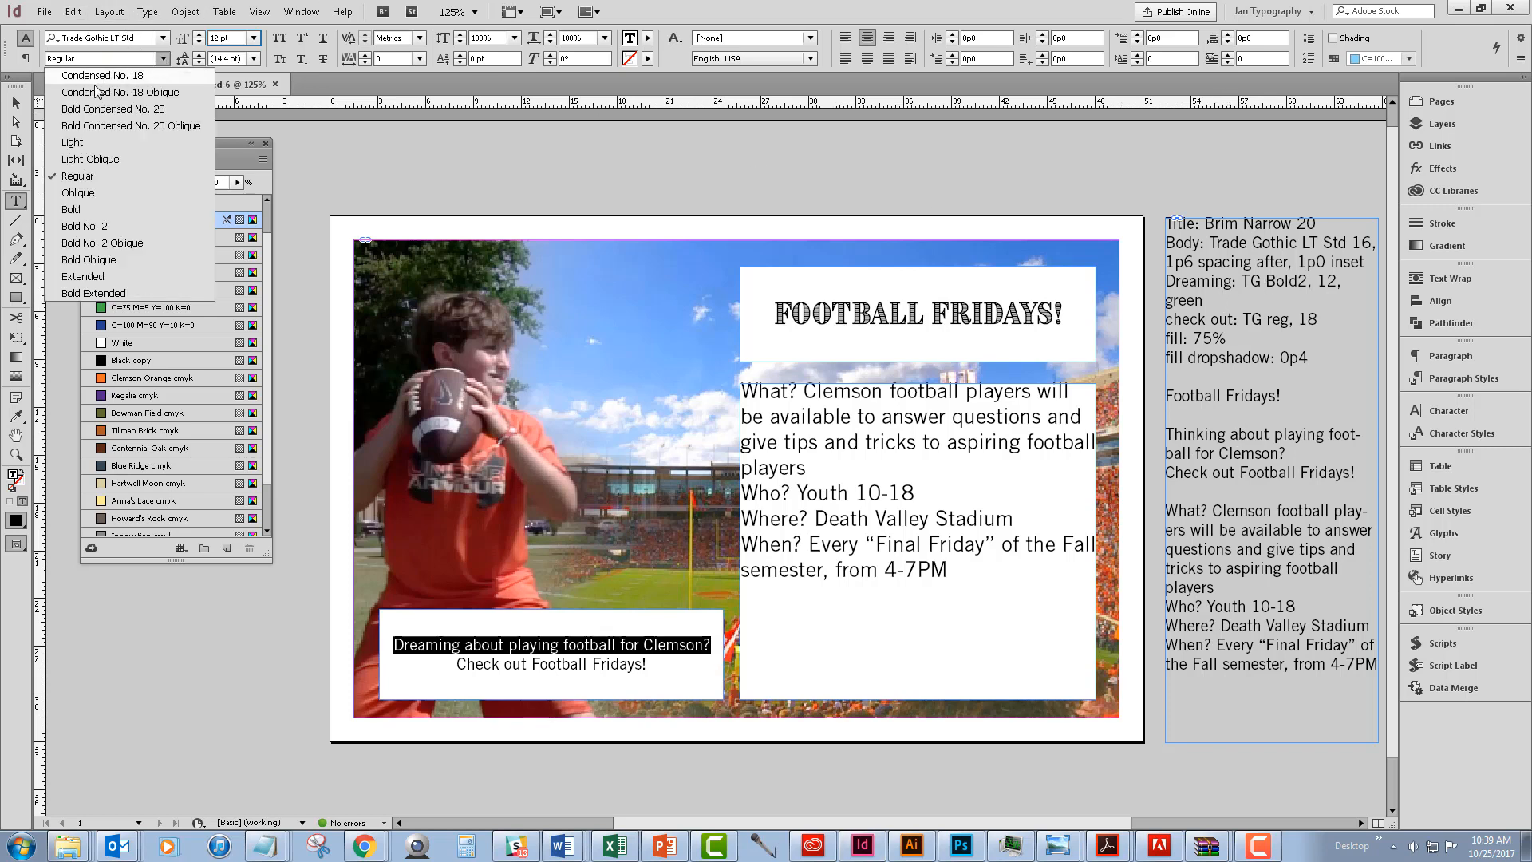
{"action": "left_click", "coordinate": [106, 227]}
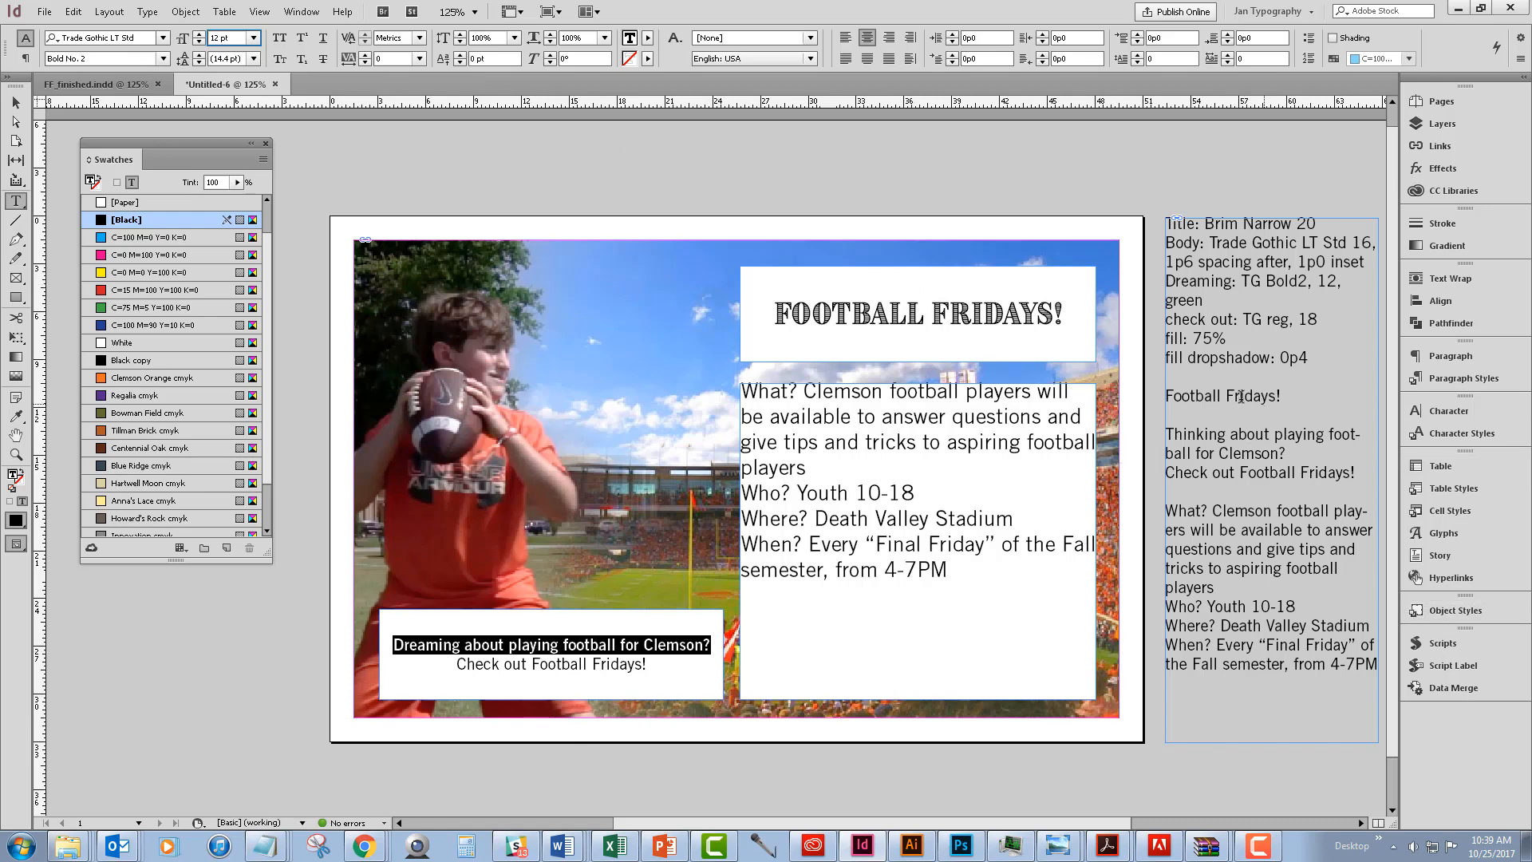
Check the line's green in the finished flyer and color the "Dreaming about playing football for Clemson?" text with the Bowman Field cmyk swatch
{"action": "left_click", "coordinate": [112, 84]}
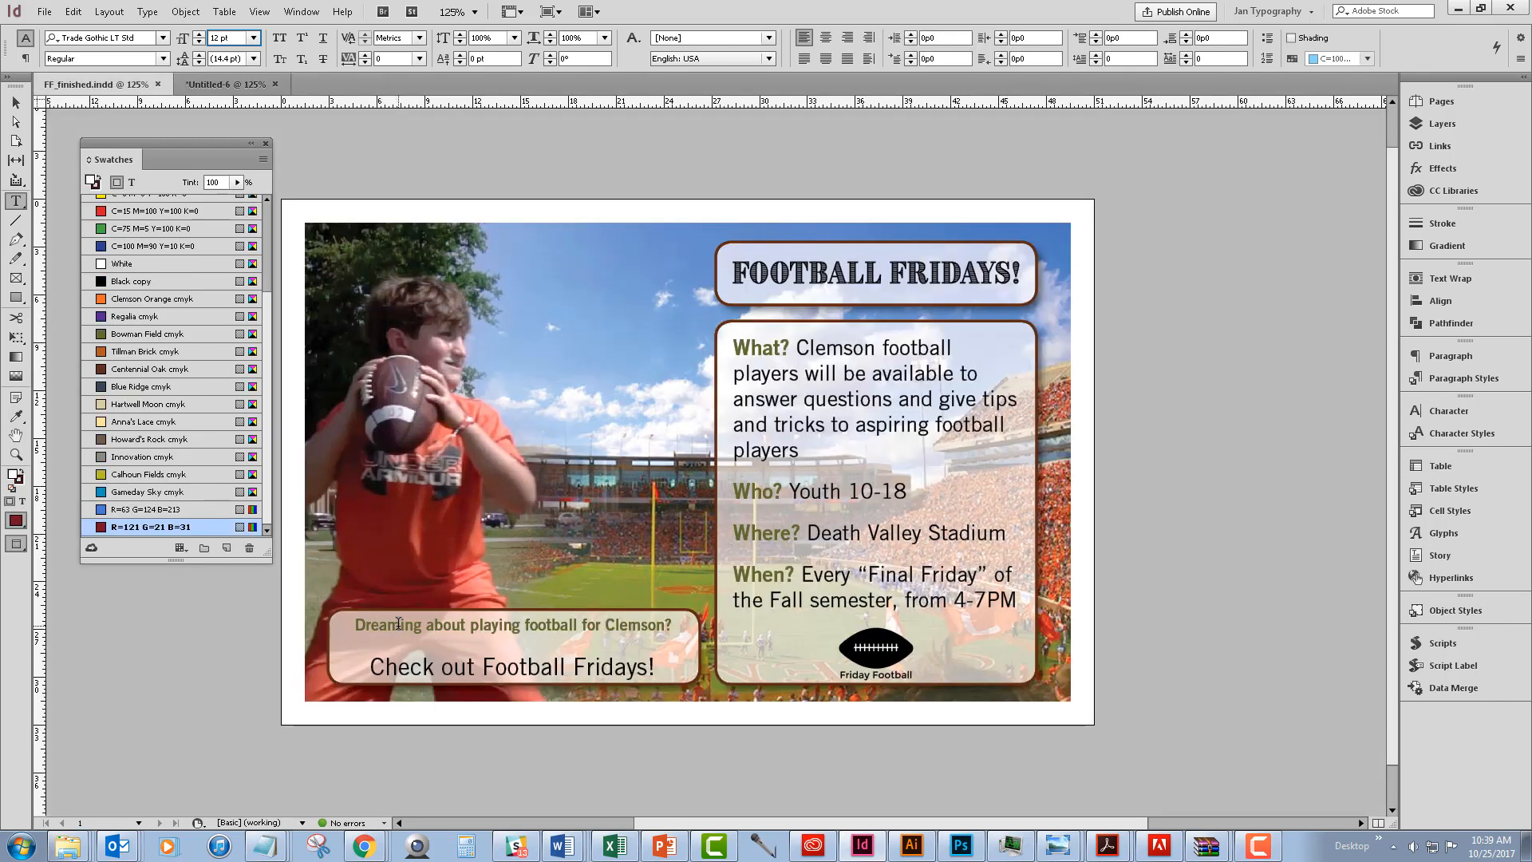
{"action": "left_click", "coordinate": [213, 84]}
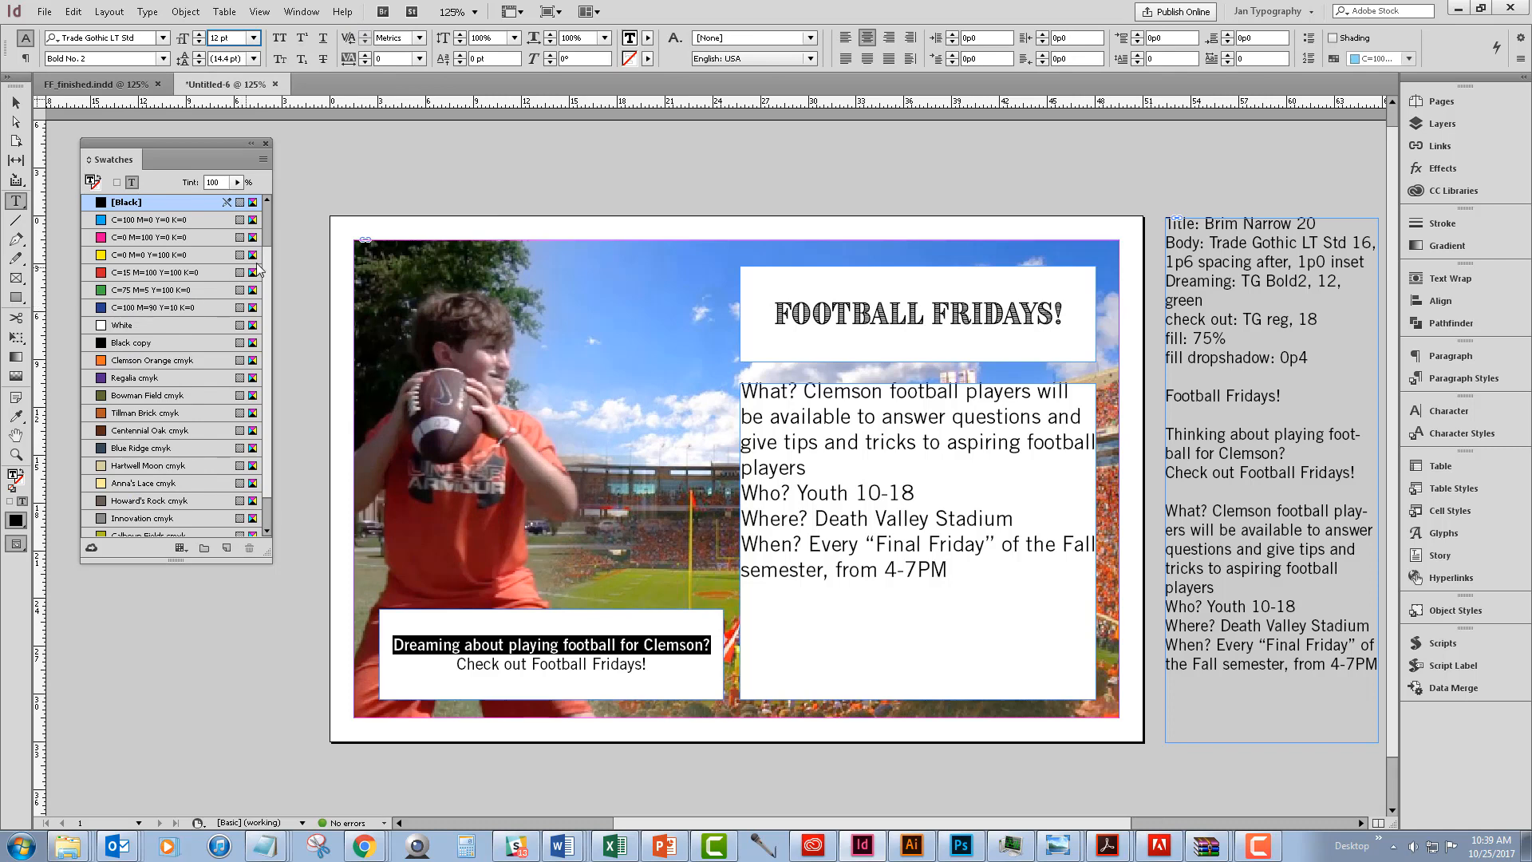
{"action": "scroll", "coordinate": [266, 268], "scroll_direction": "up", "scroll_amount": 1}
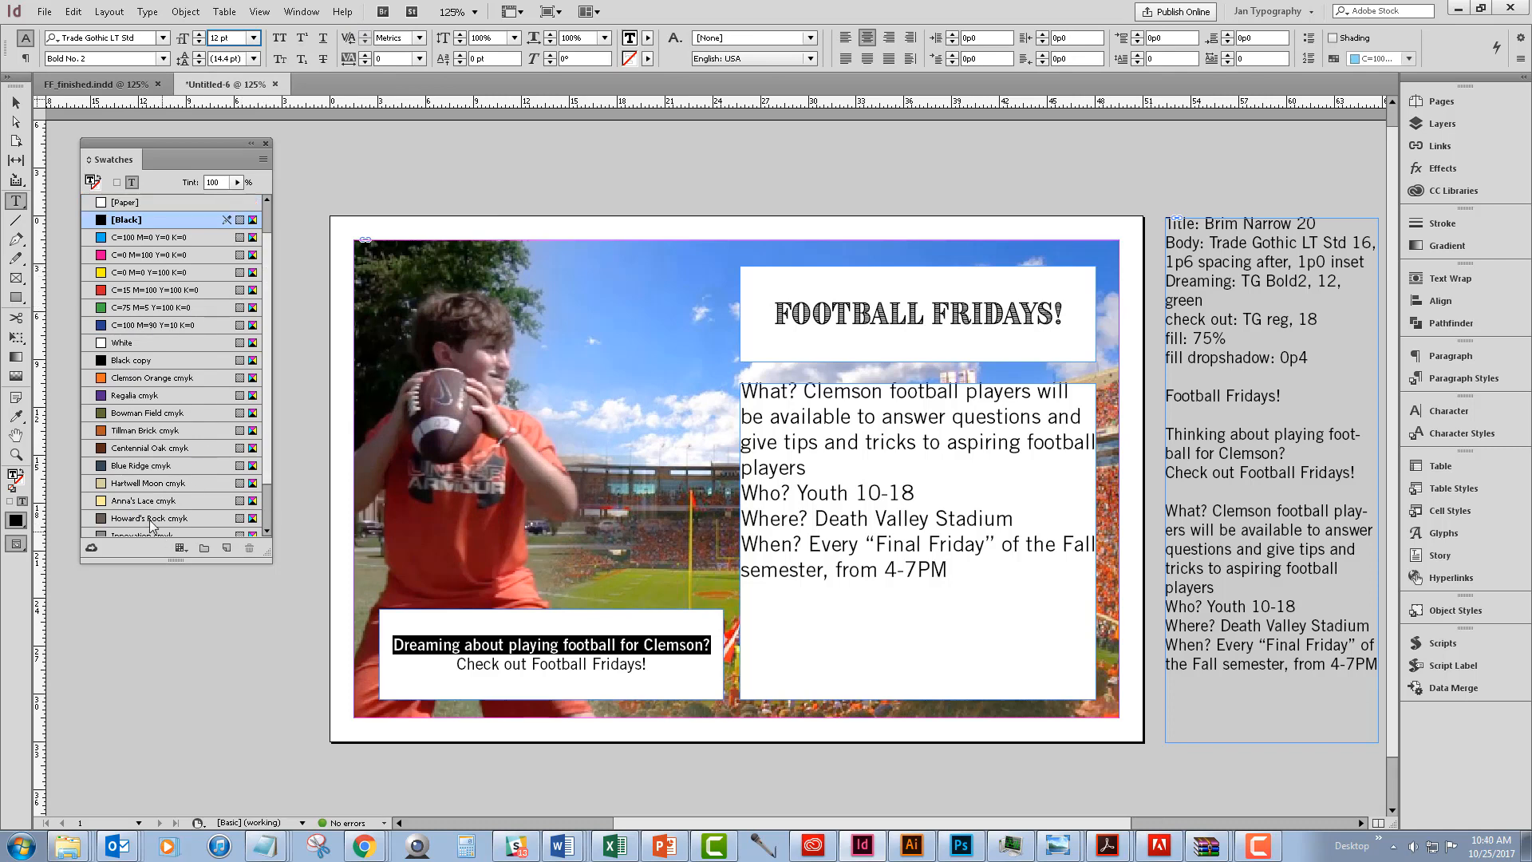
{"action": "left_click", "coordinate": [131, 413]}
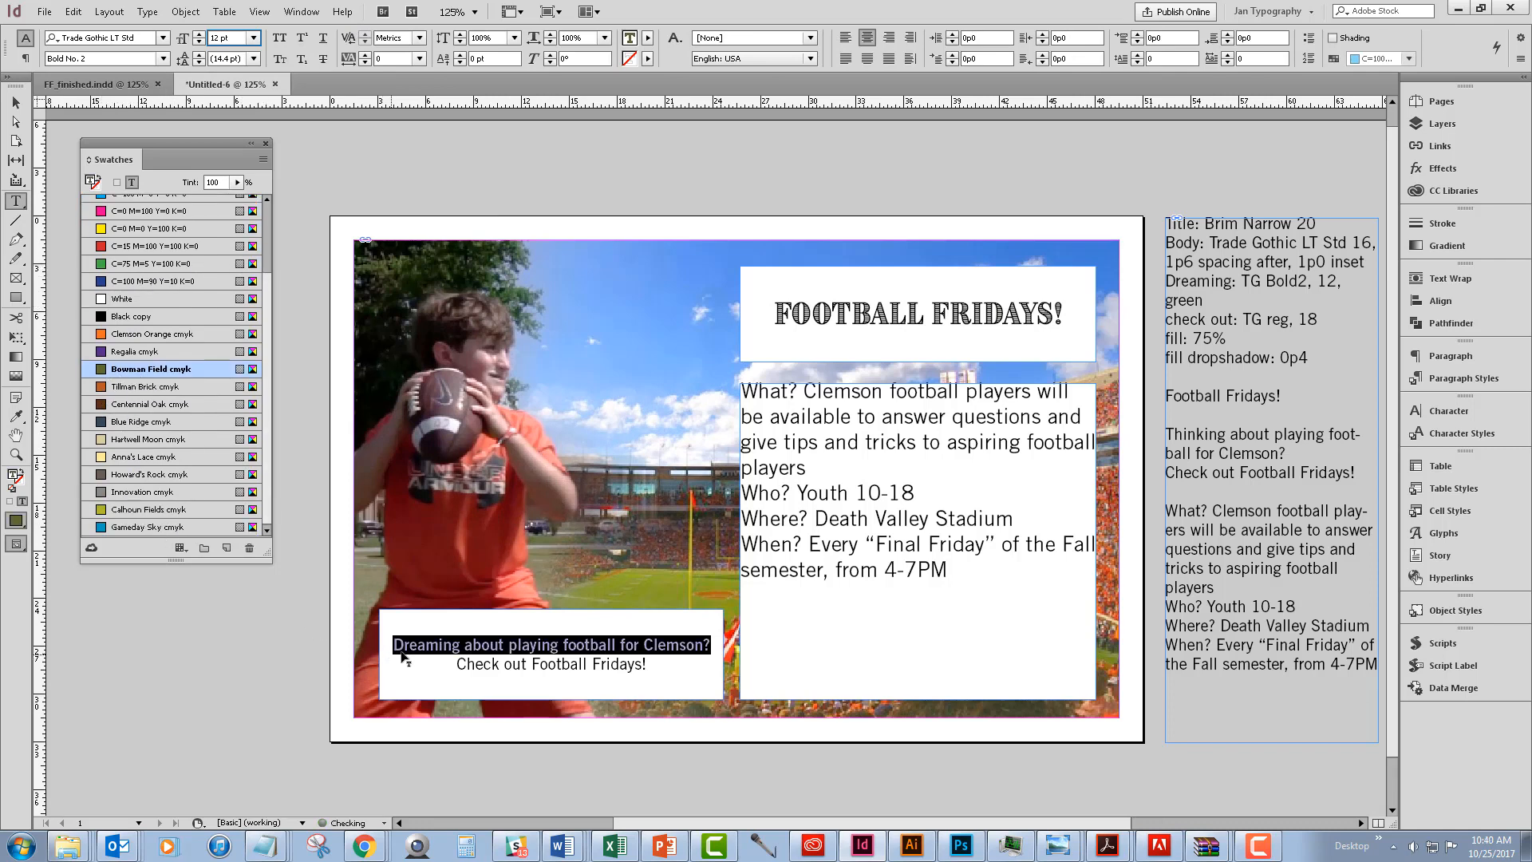
{"action": "left_click", "coordinate": [537, 654]}
{"action": "left_click", "coordinate": [538, 643]}
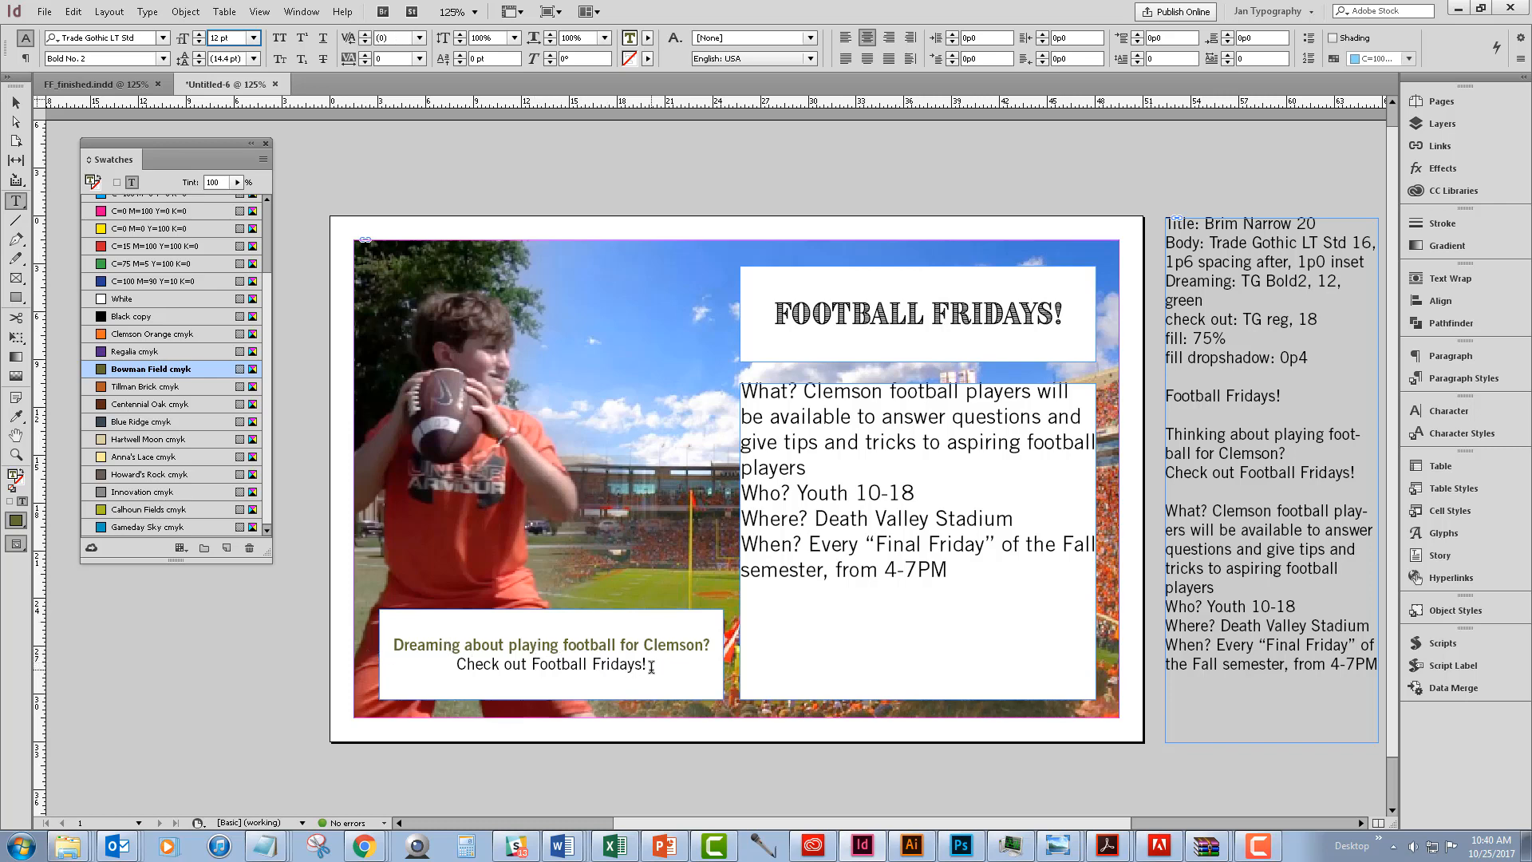
Increase the "Check out Football Fridays!" line to 18 pt
{"action": "left_click_drag", "start_coordinate": [651, 666], "coordinate": [455, 665]}
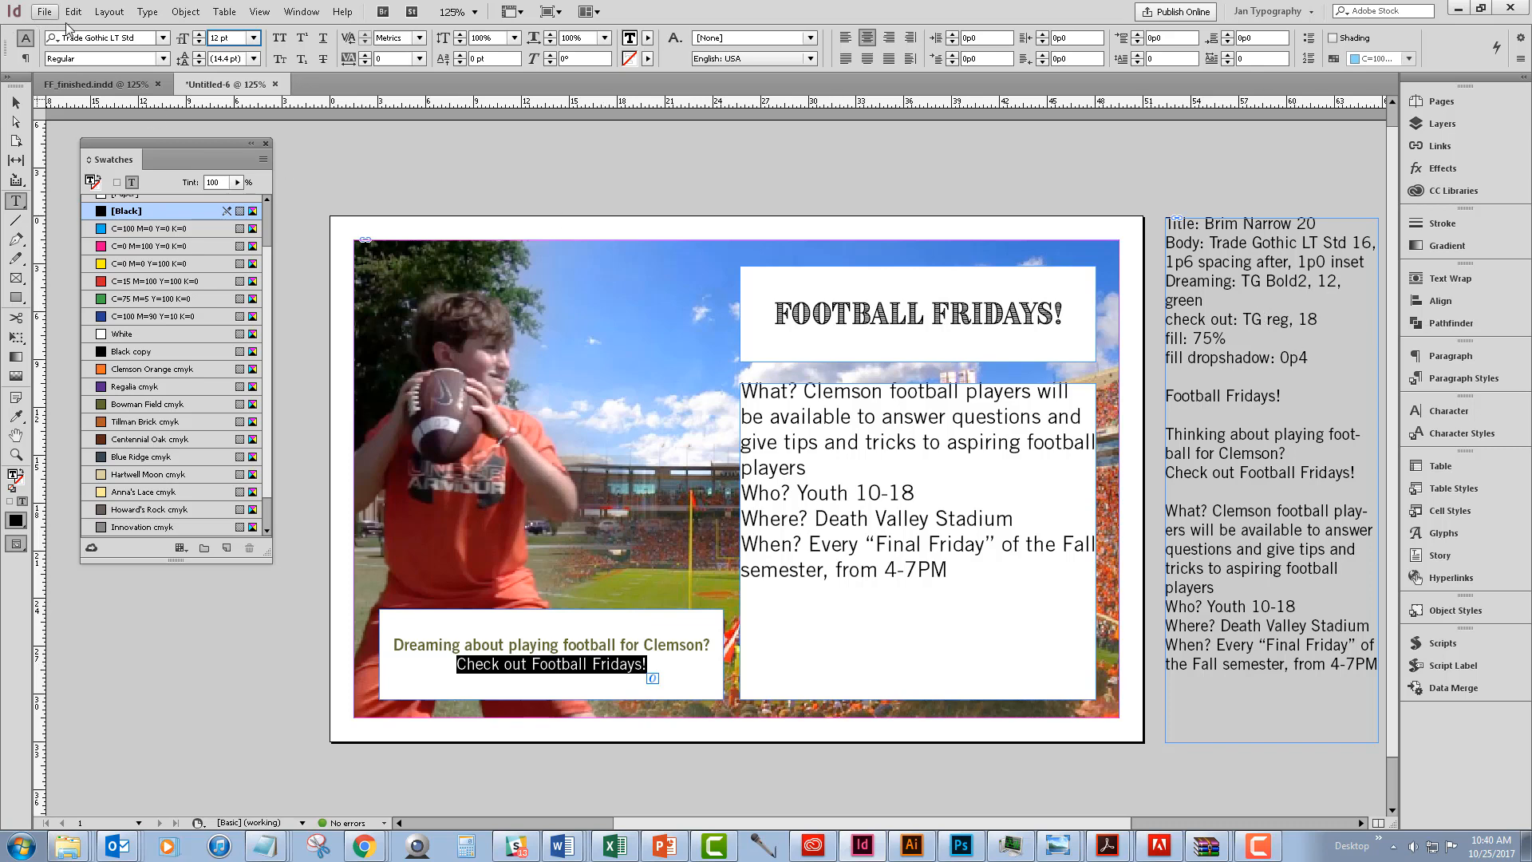
{"action": "left_click", "coordinate": [202, 34]}
{"action": "left_click", "coordinate": [202, 34]}
{"action": "left_click", "coordinate": [203, 34]}
{"action": "left_click", "coordinate": [203, 34]}
{"action": "left_click", "coordinate": [202, 34]}
{"action": "left_click", "coordinate": [203, 34]}
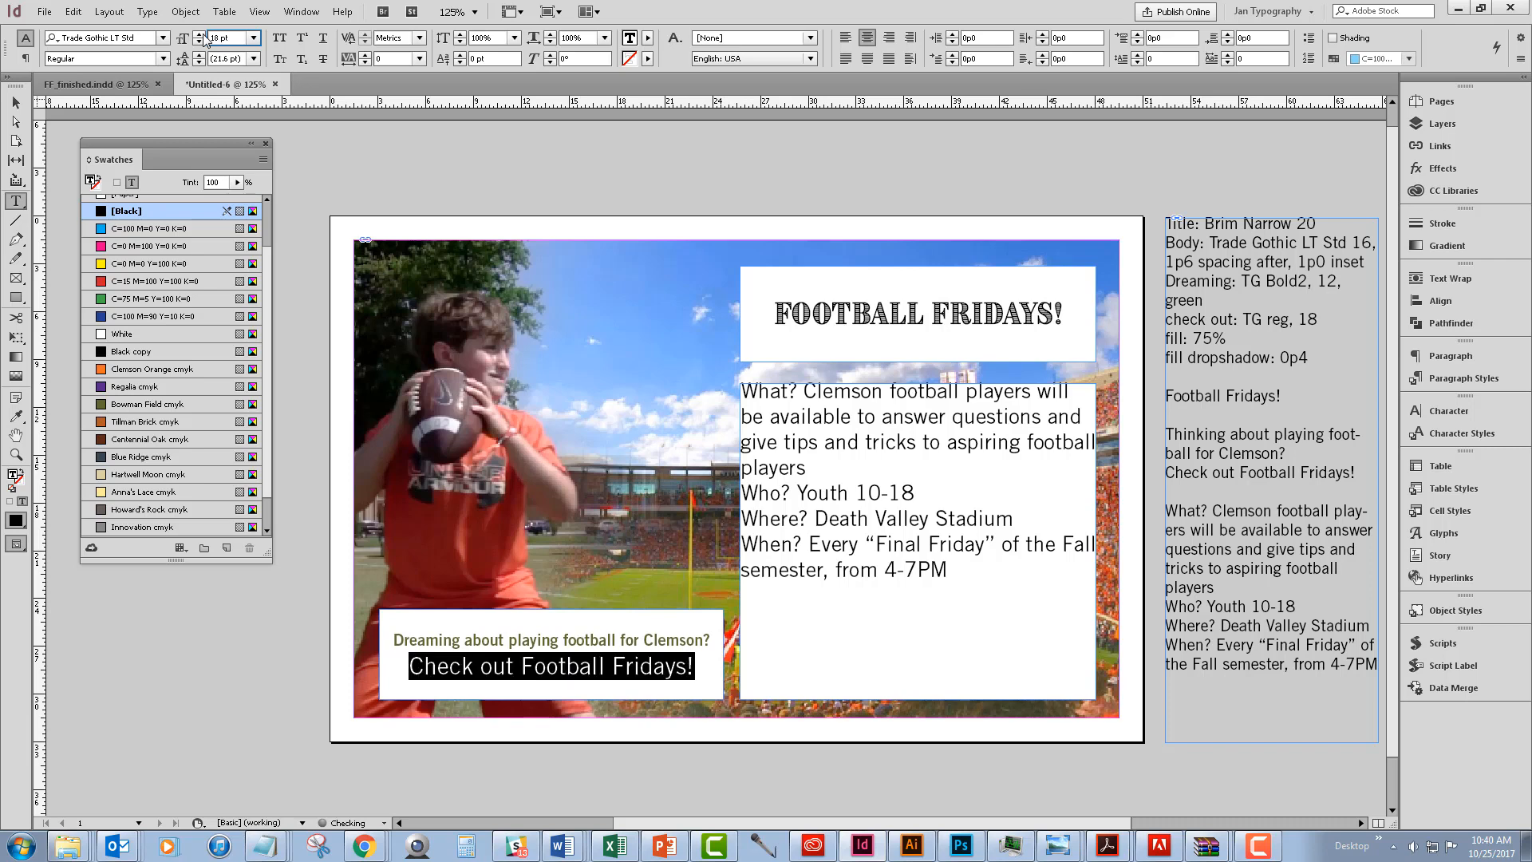
{"action": "left_click", "coordinate": [490, 667]}
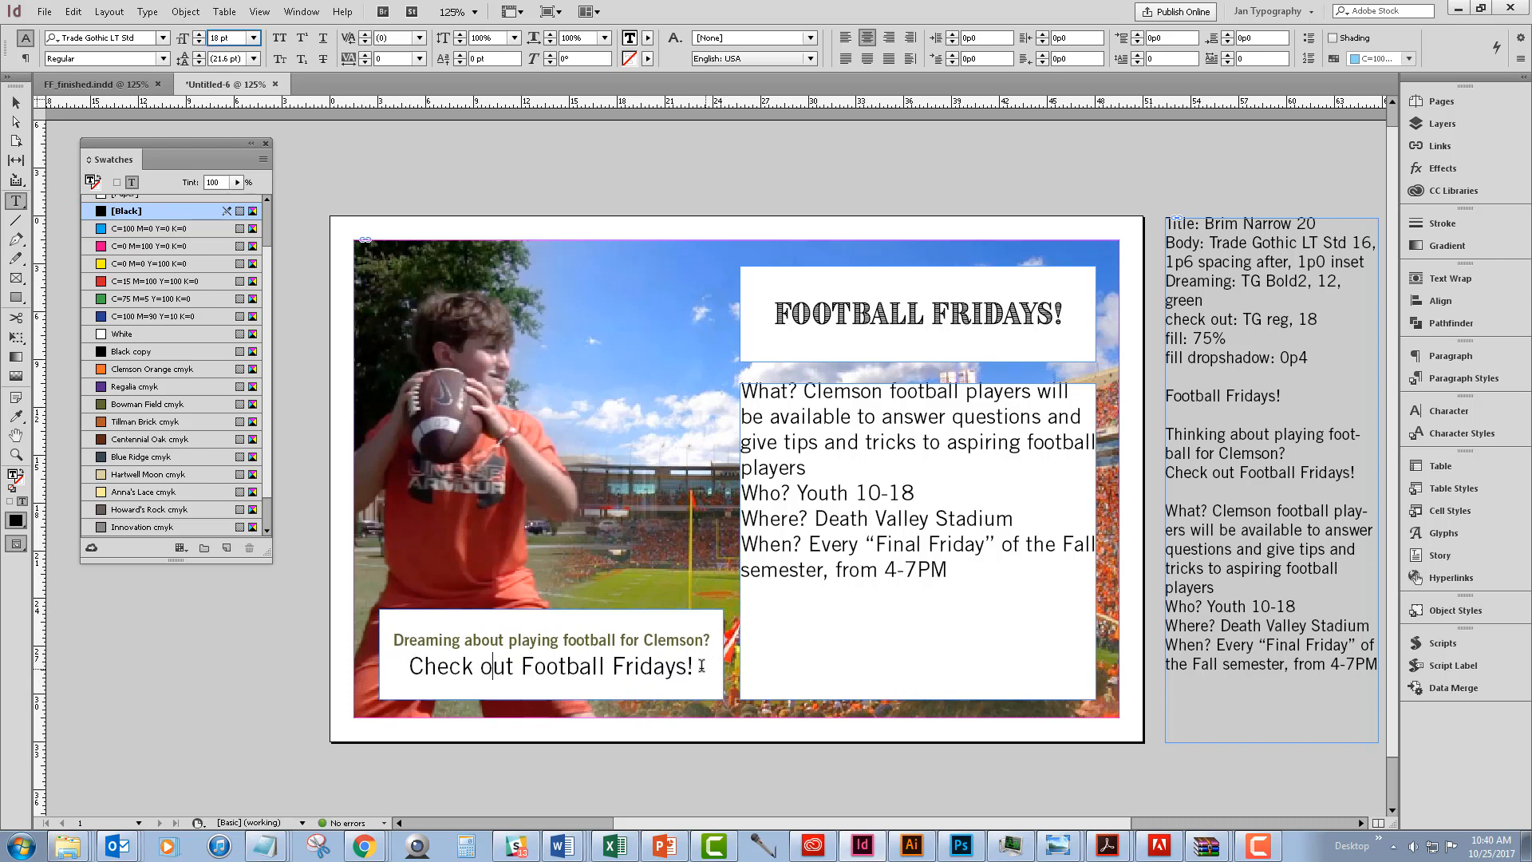
Add 0p5 of space after the "Dreaming about playing football for Clemson?" paragraph
{"action": "left_click_drag", "start_coordinate": [692, 666], "coordinate": [392, 638]}
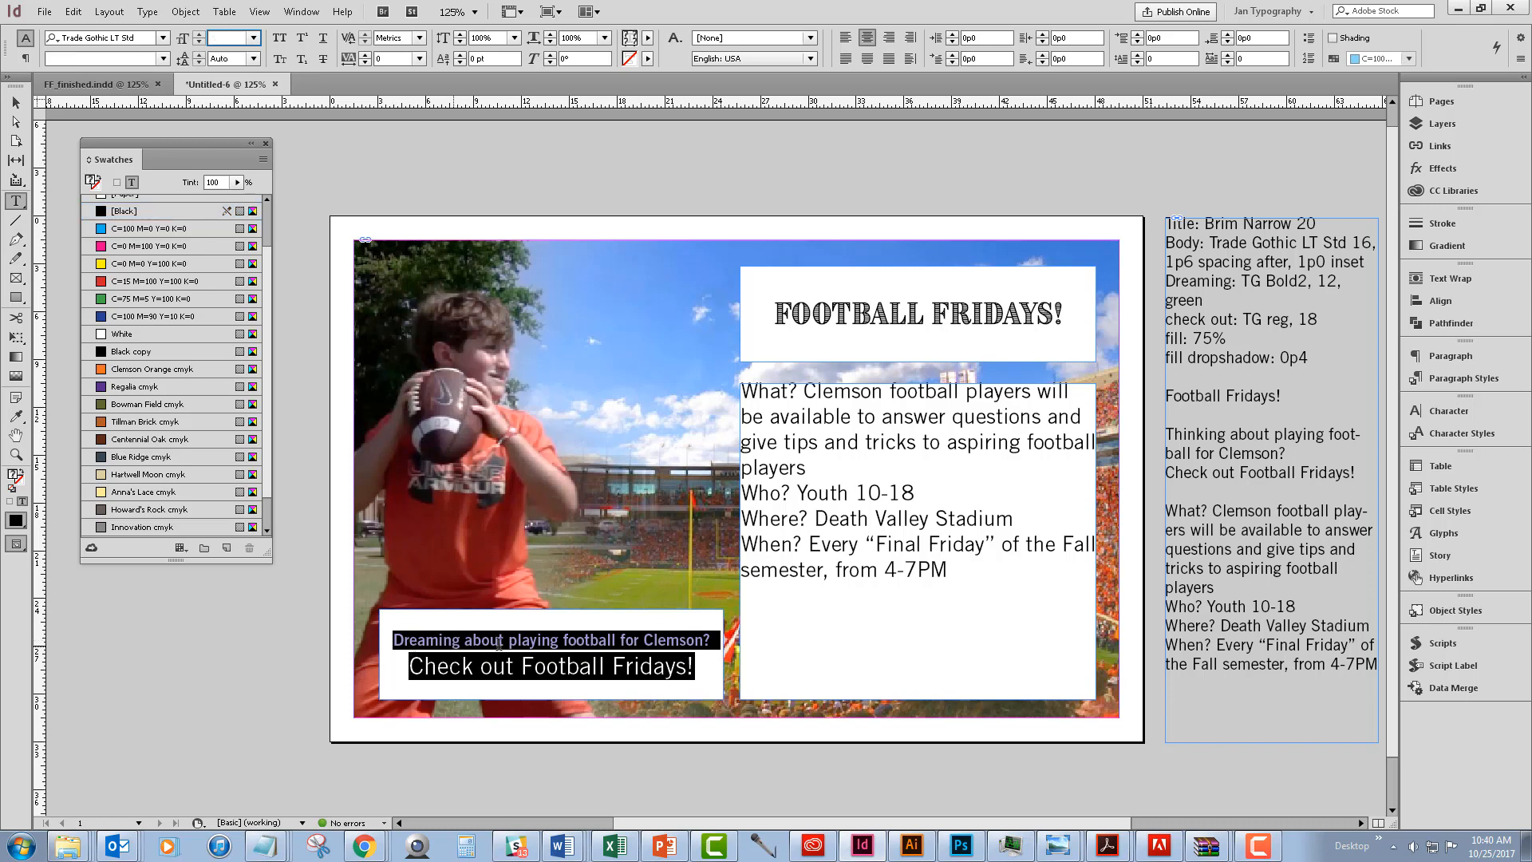
{"action": "left_click", "coordinate": [453, 641]}
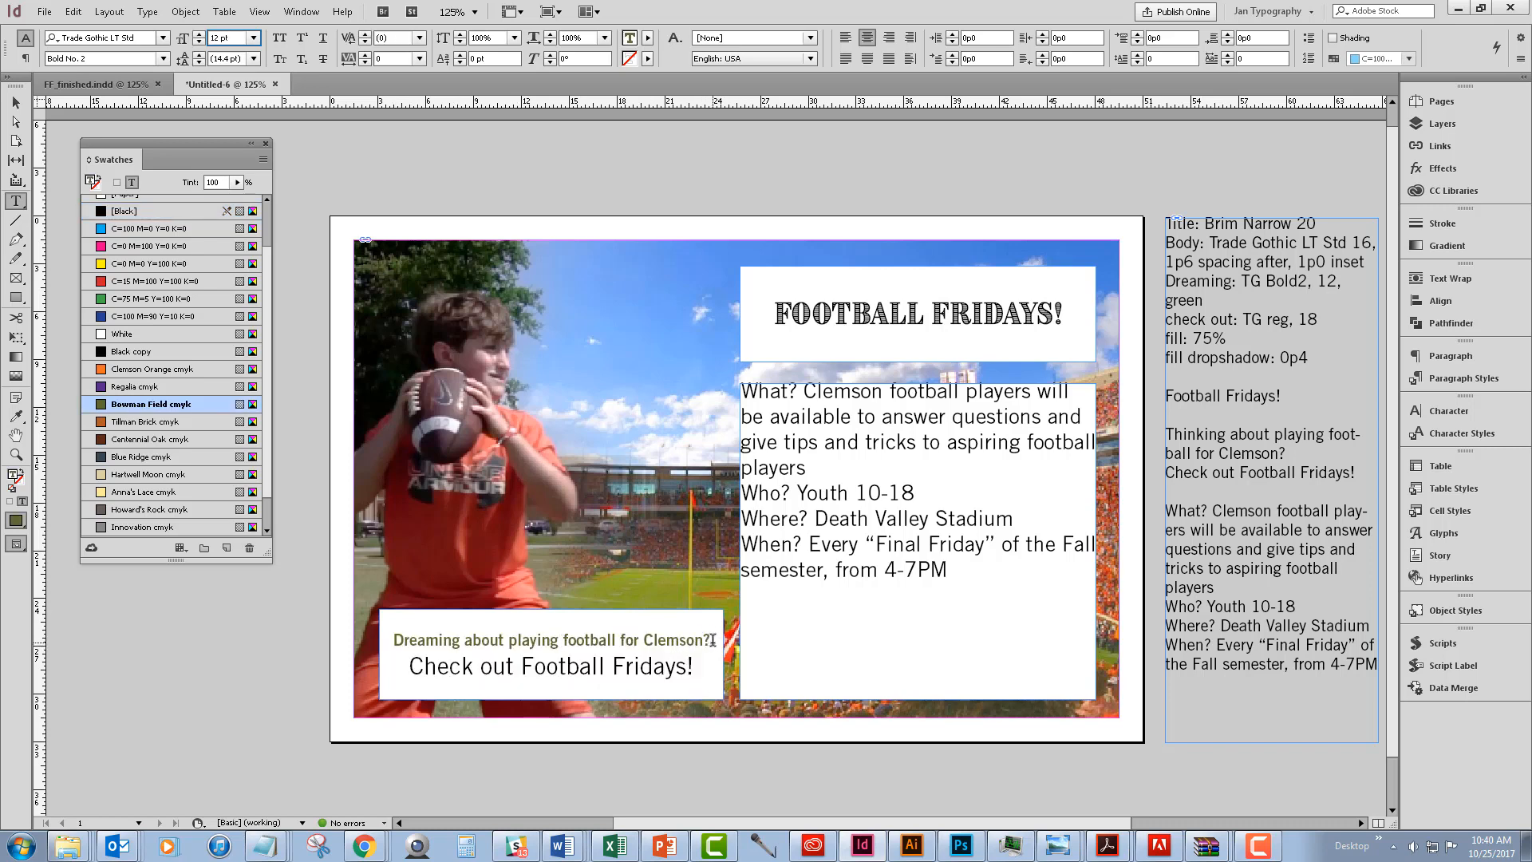
{"action": "left_click_drag", "start_coordinate": [707, 640], "coordinate": [401, 638]}
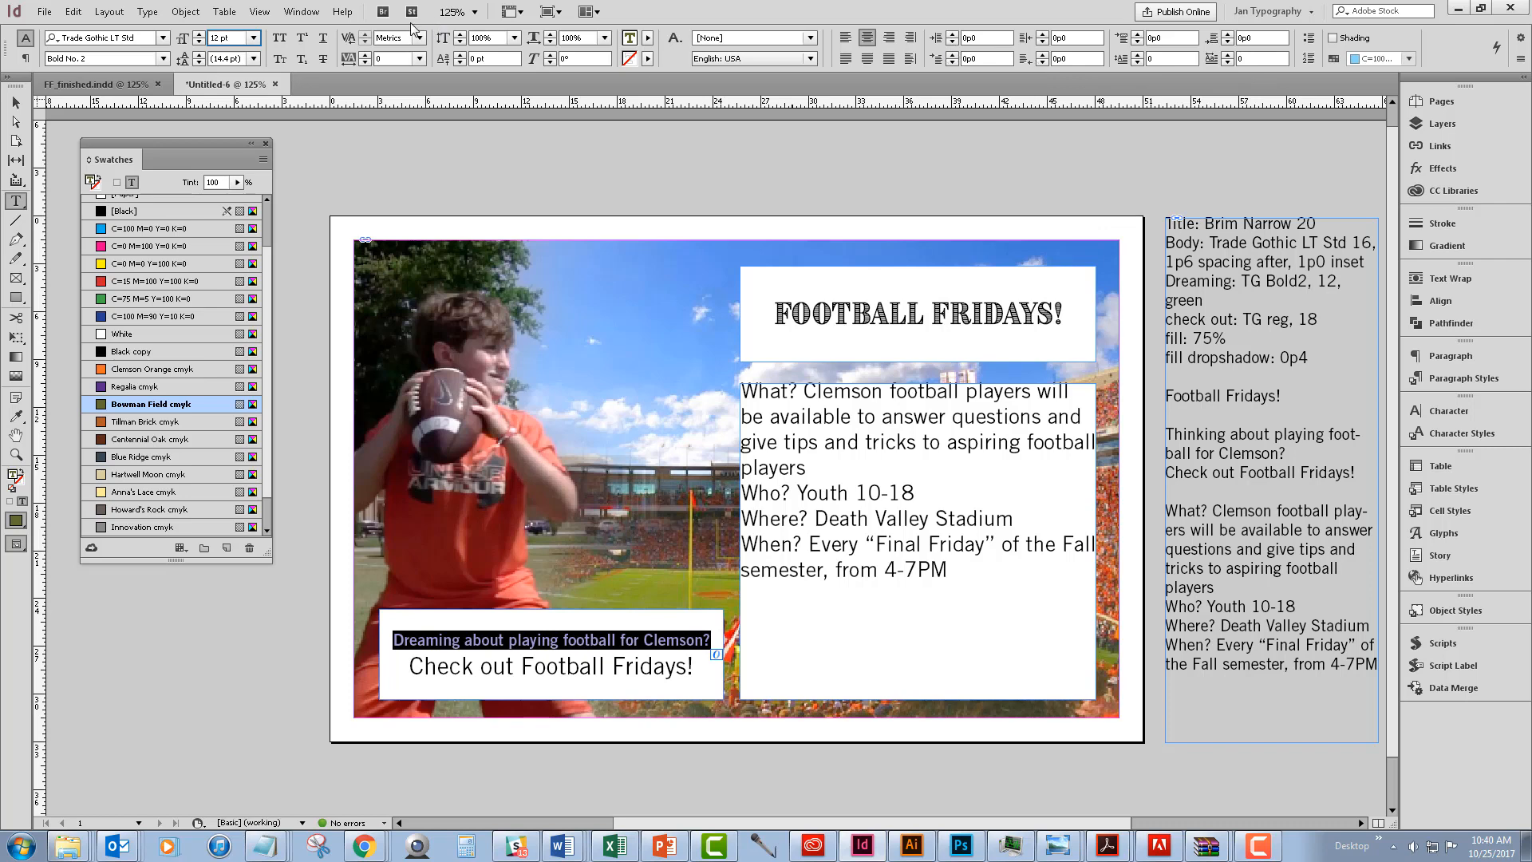
{"action": "left_click", "coordinate": [1227, 36]}
{"action": "left_click", "coordinate": [1227, 36]}
{"action": "left_click", "coordinate": [1227, 36]}
{"action": "left_click", "coordinate": [1227, 36]}
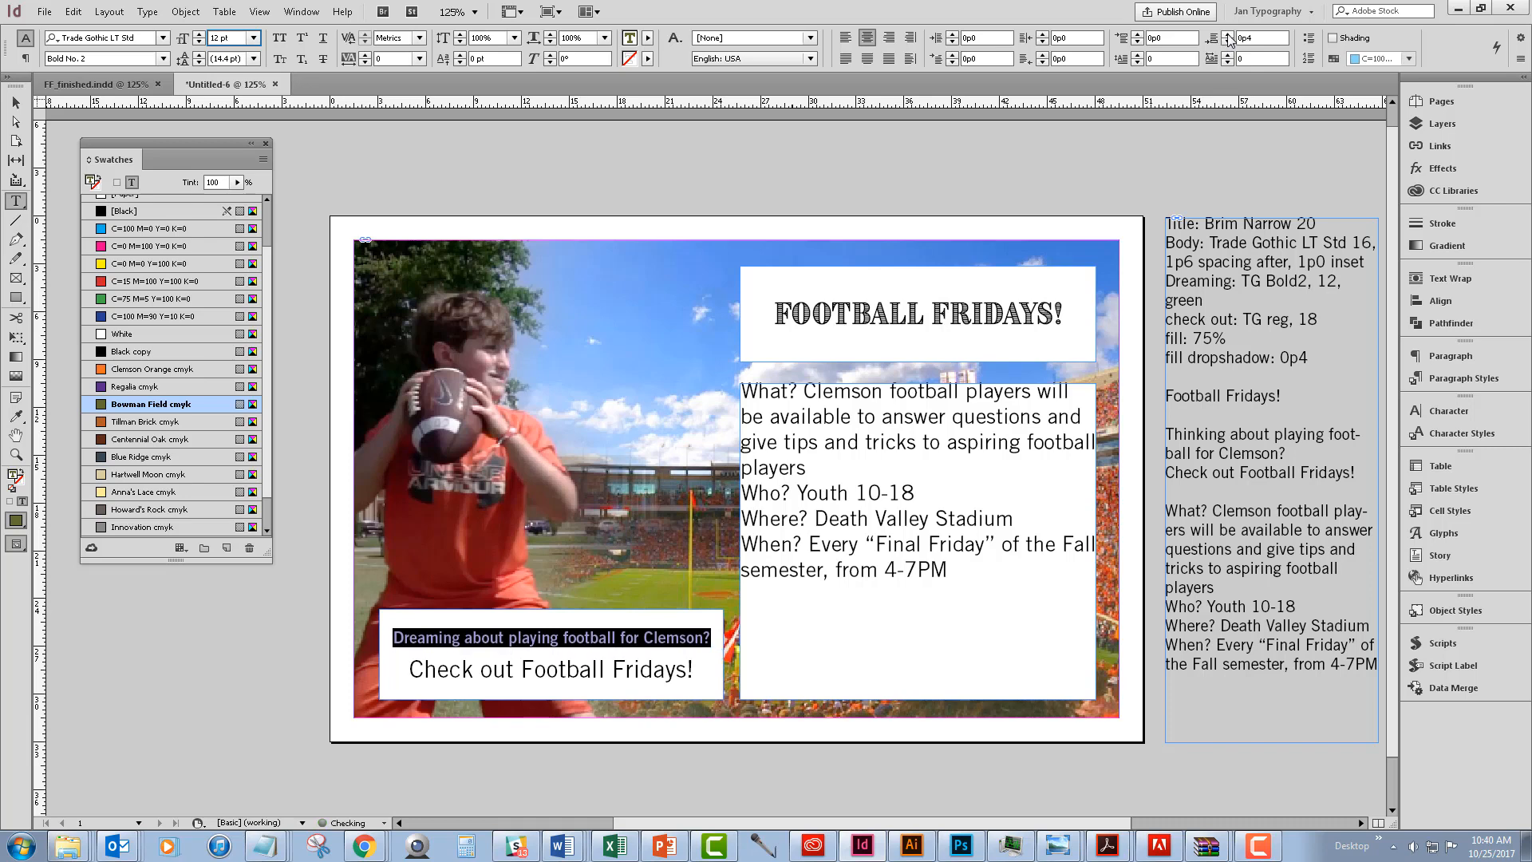
{"action": "left_click", "coordinate": [1227, 35]}
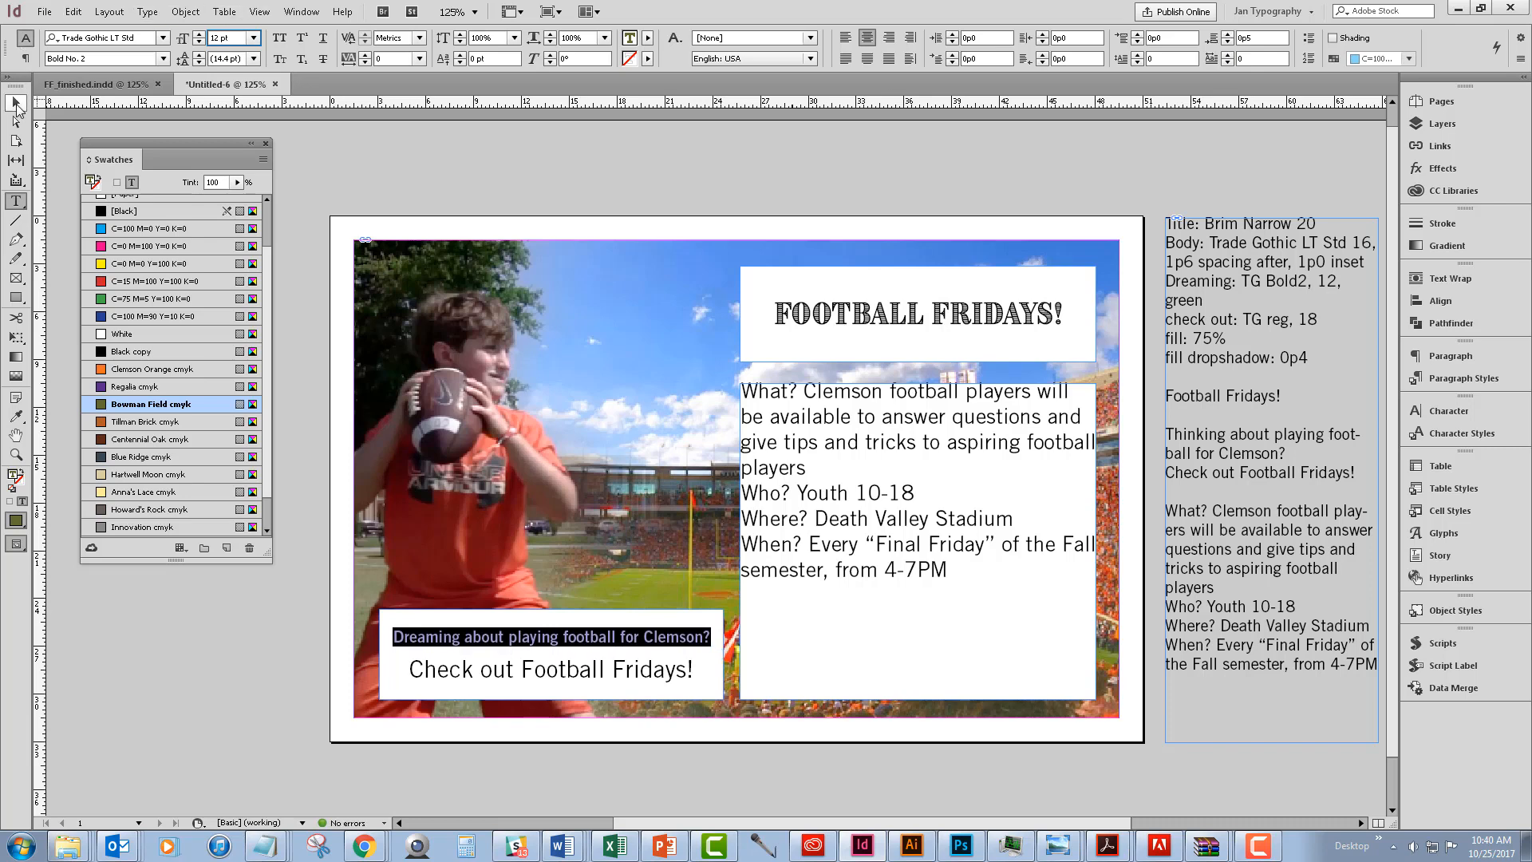
Select the What, Who, Where and When text box and compare it with the finished flyer in FF_finished.indd
{"action": "left_click", "coordinate": [16, 102]}
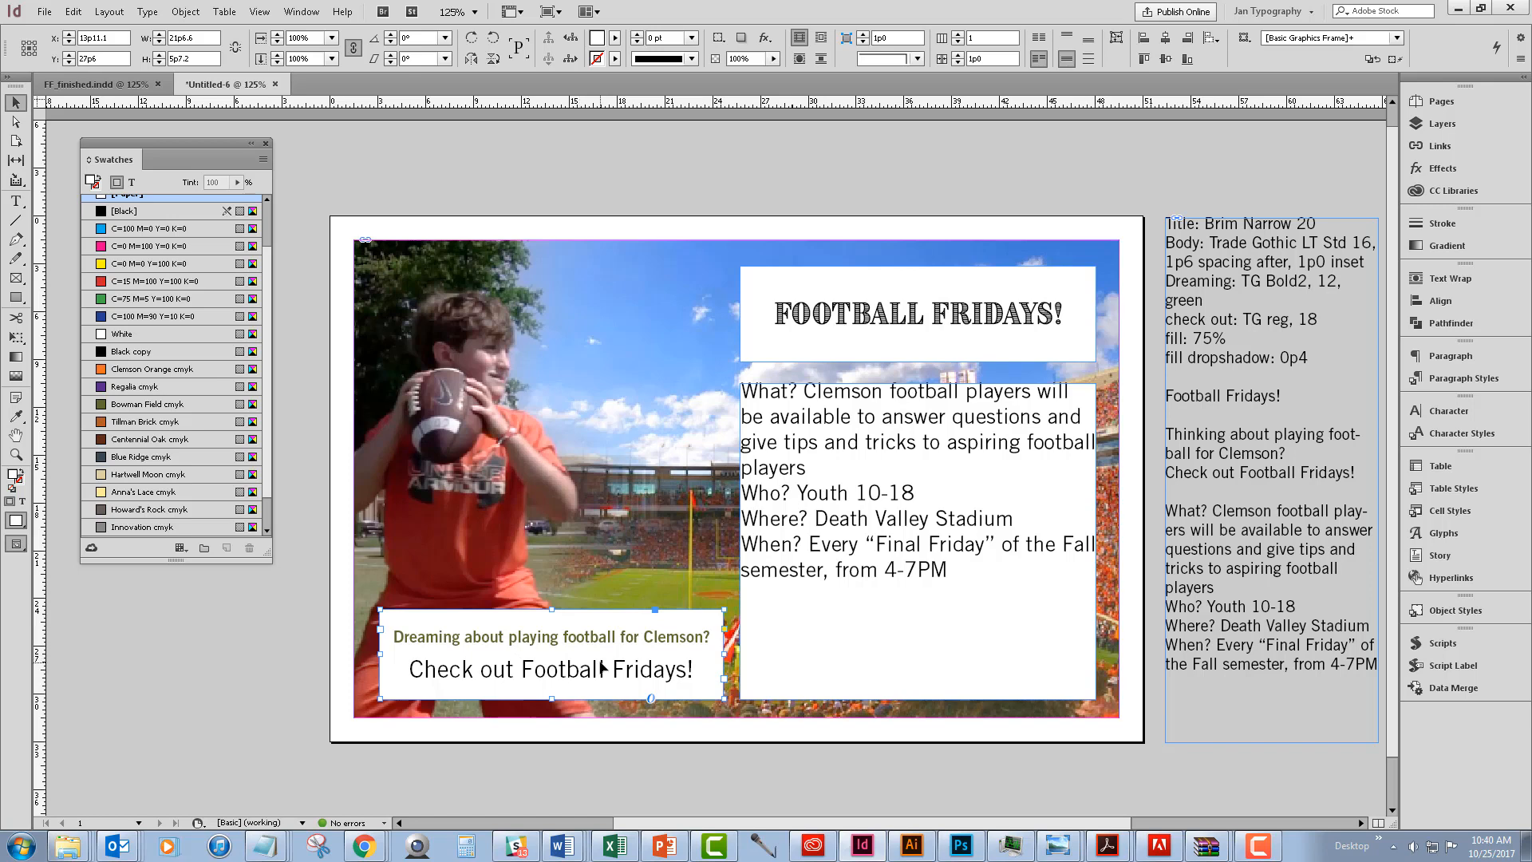
{"action": "left_click", "coordinate": [802, 517]}
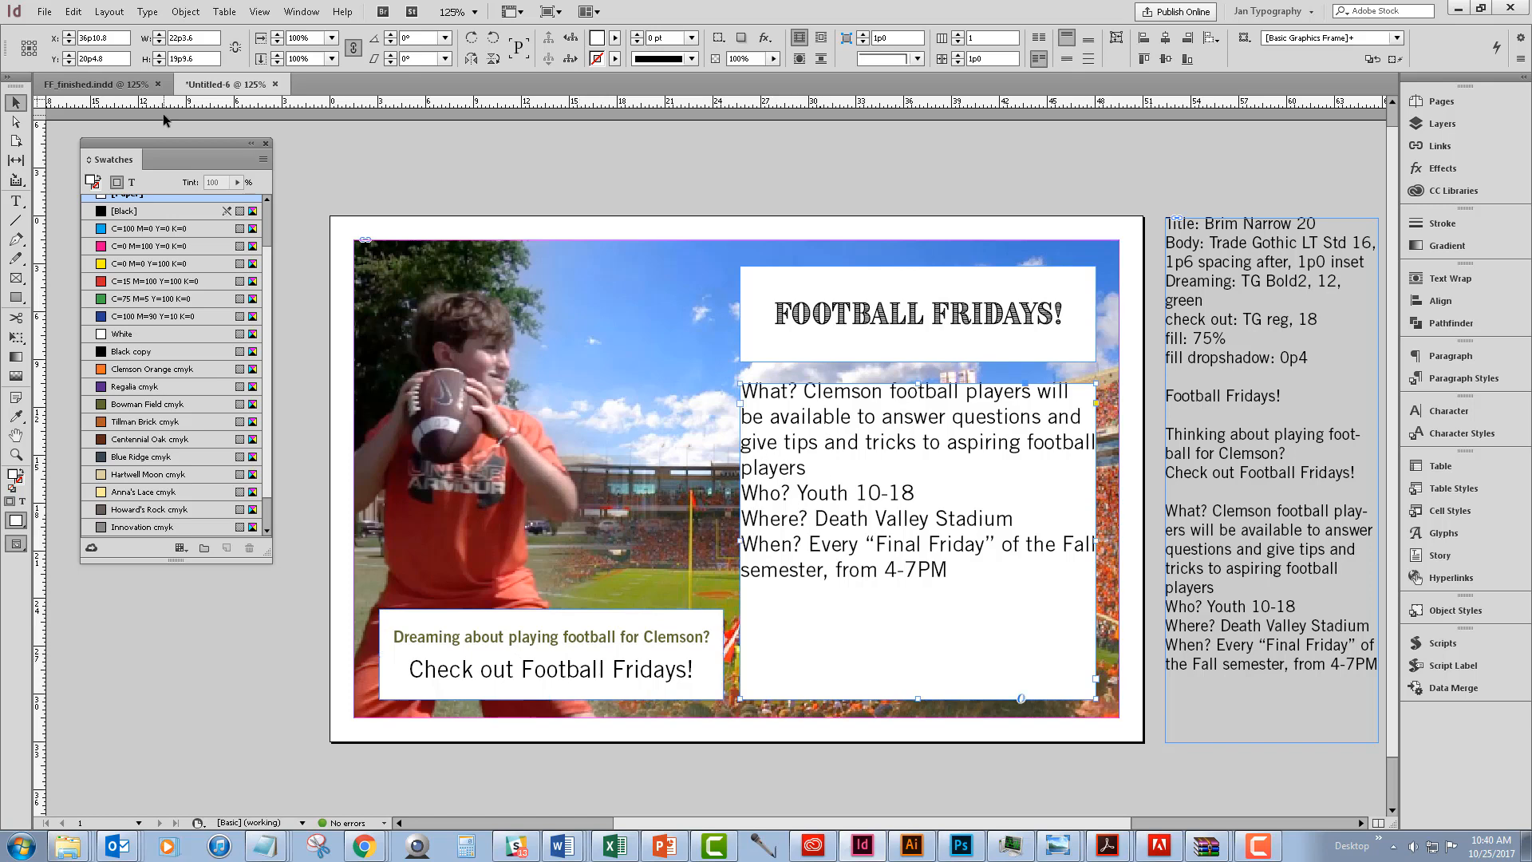
{"action": "left_click", "coordinate": [96, 85]}
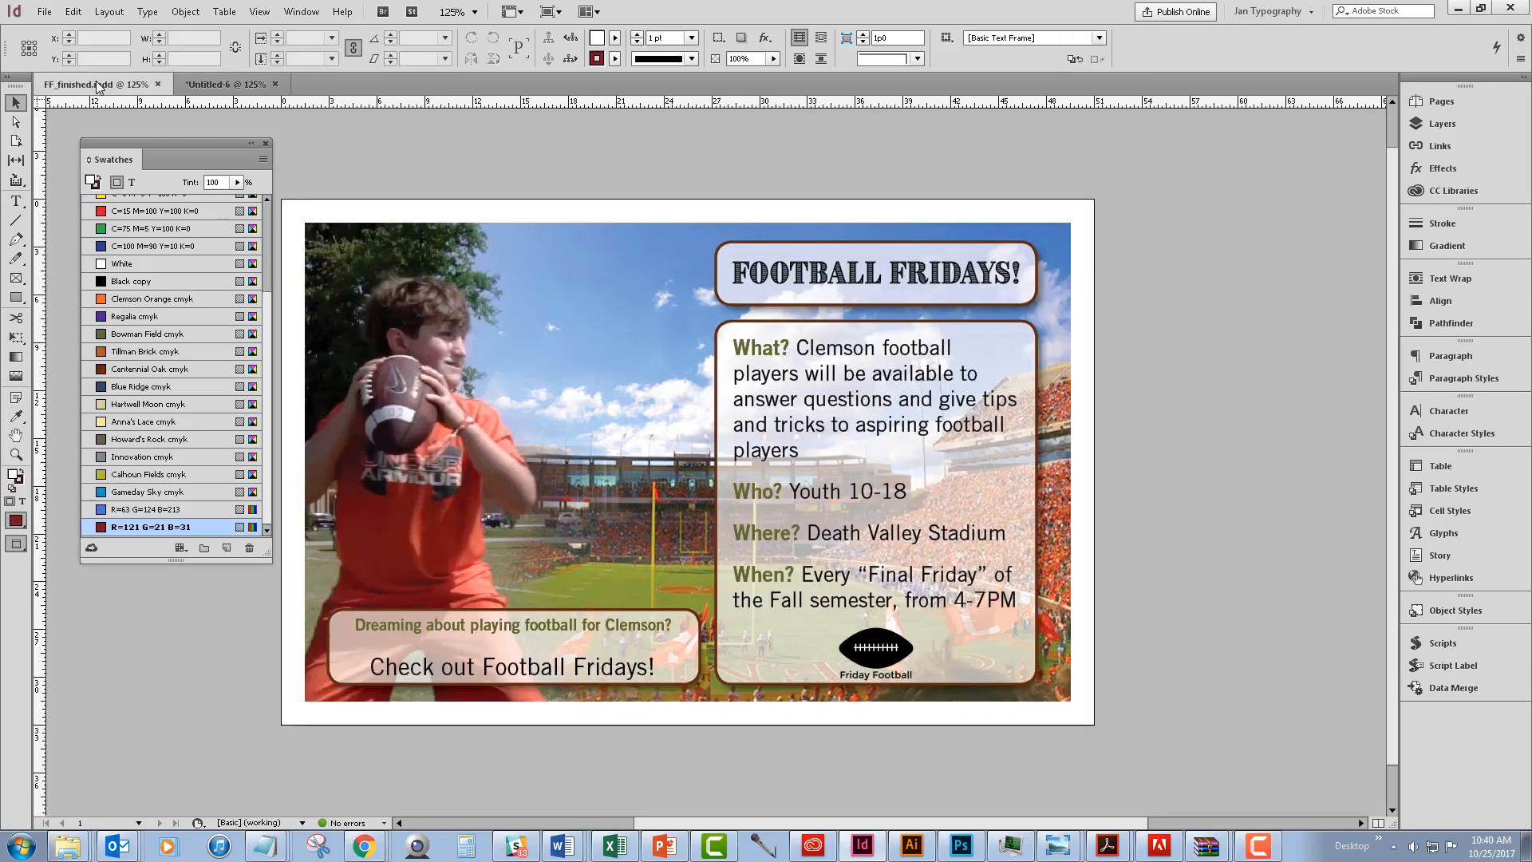